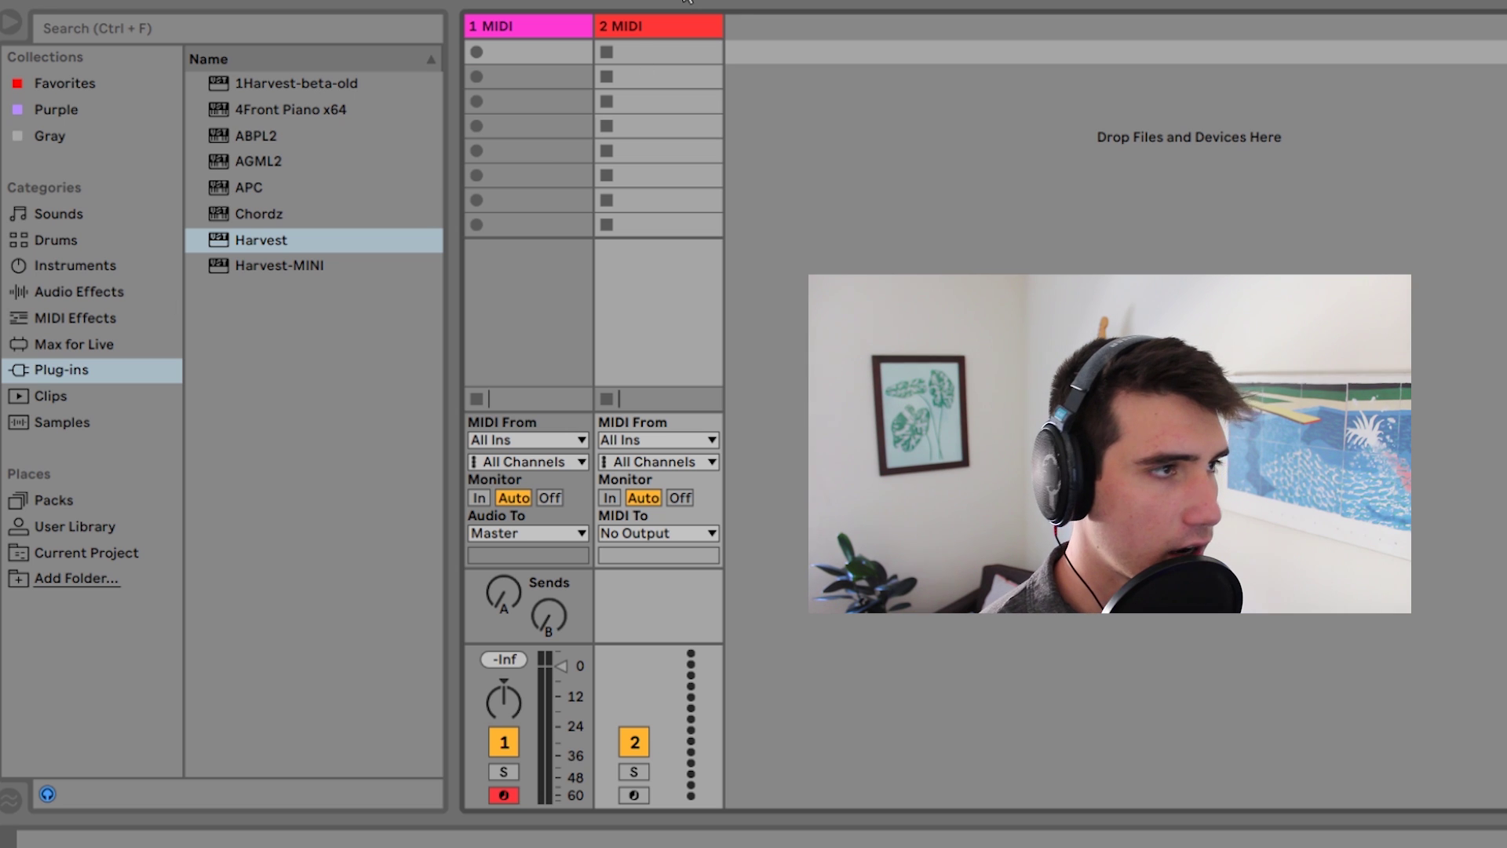
# Load the Long Marimba.adv instrument preset onto the second MIDI track.
pyautogui.click(66, 261)
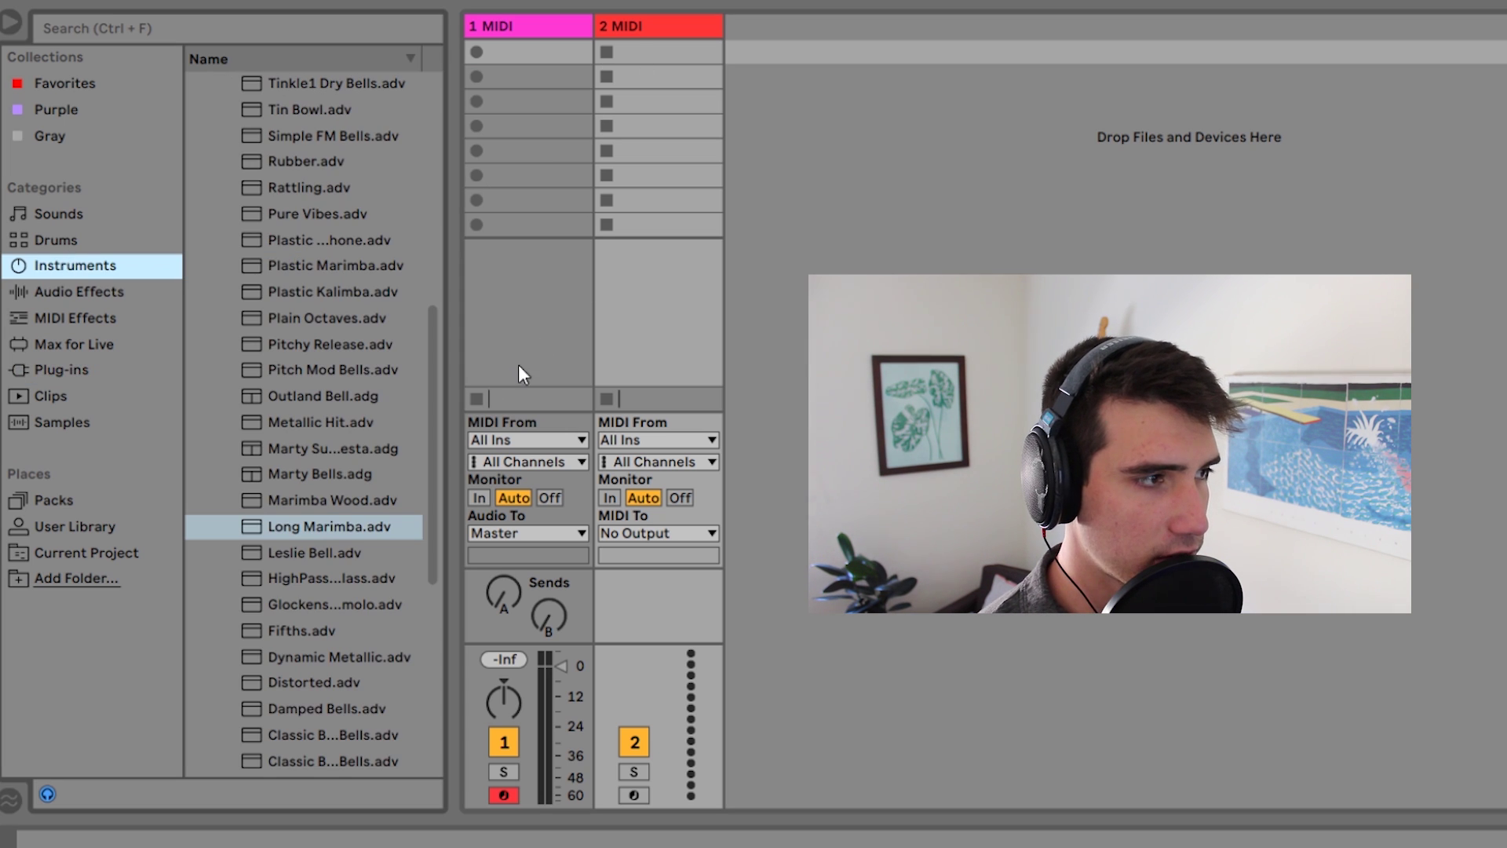
pyautogui.click(271, 526)
pyautogui.moveTo(643, 306); pyautogui.dragTo(643, 307)
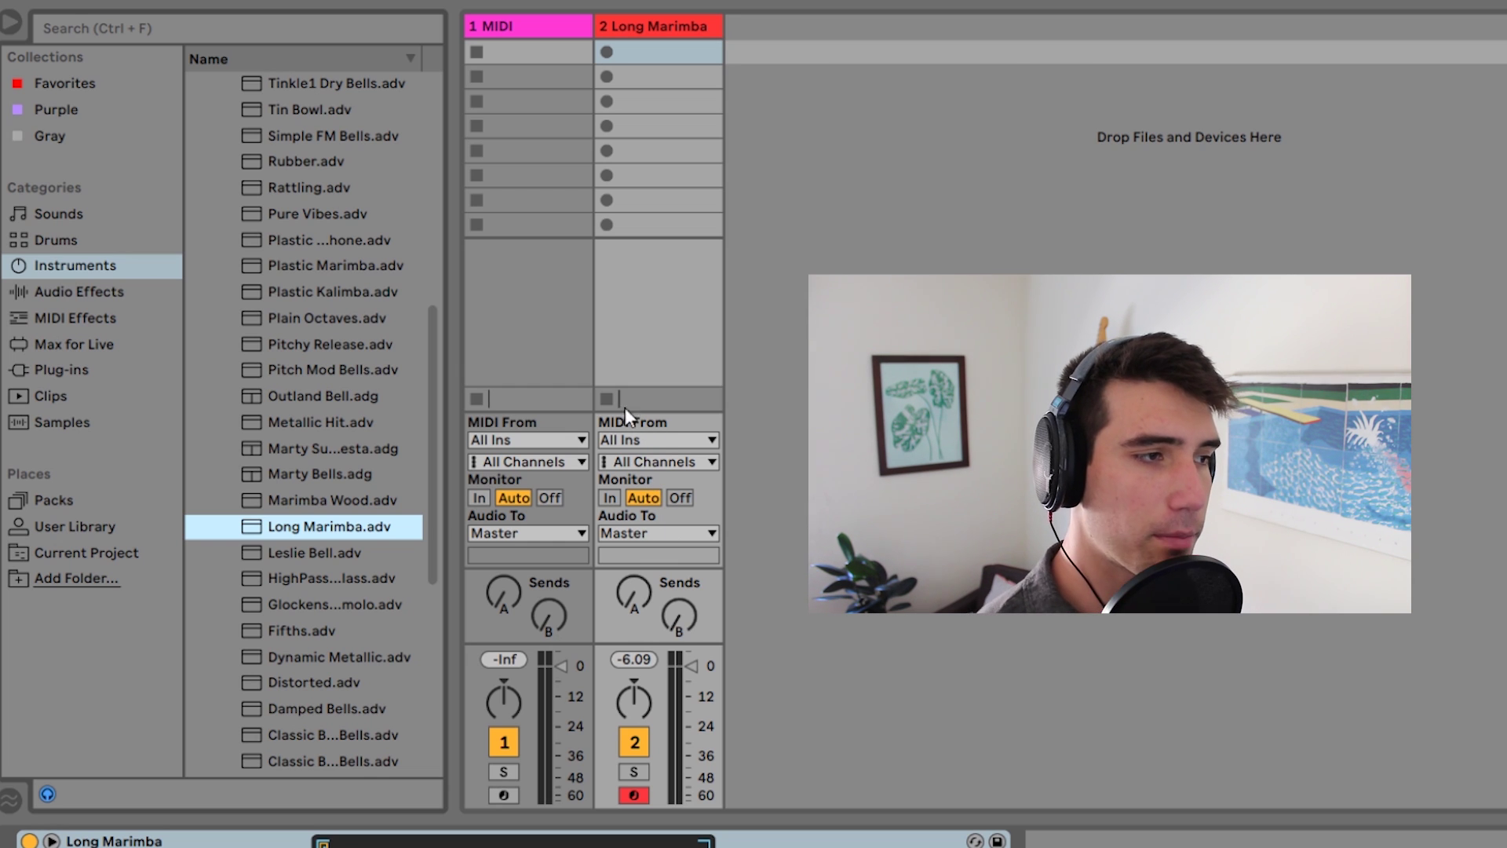
# Route the Long Marimba track's MIDI input from 1-MIDI with Harvest as the source, and set its monitoring to In.
pyautogui.click(547, 33)
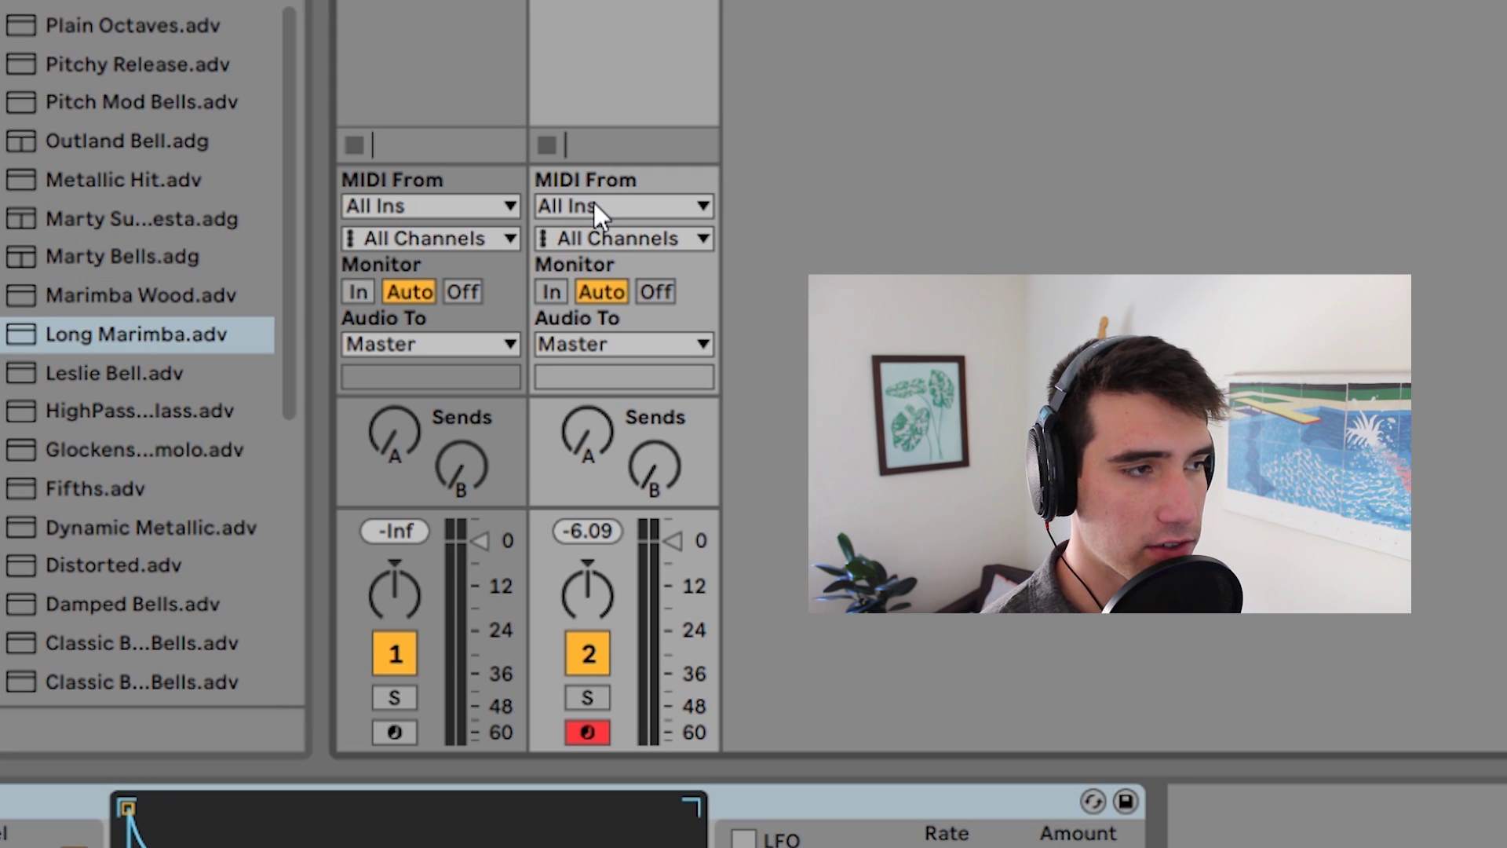
pyautogui.click(593, 206)
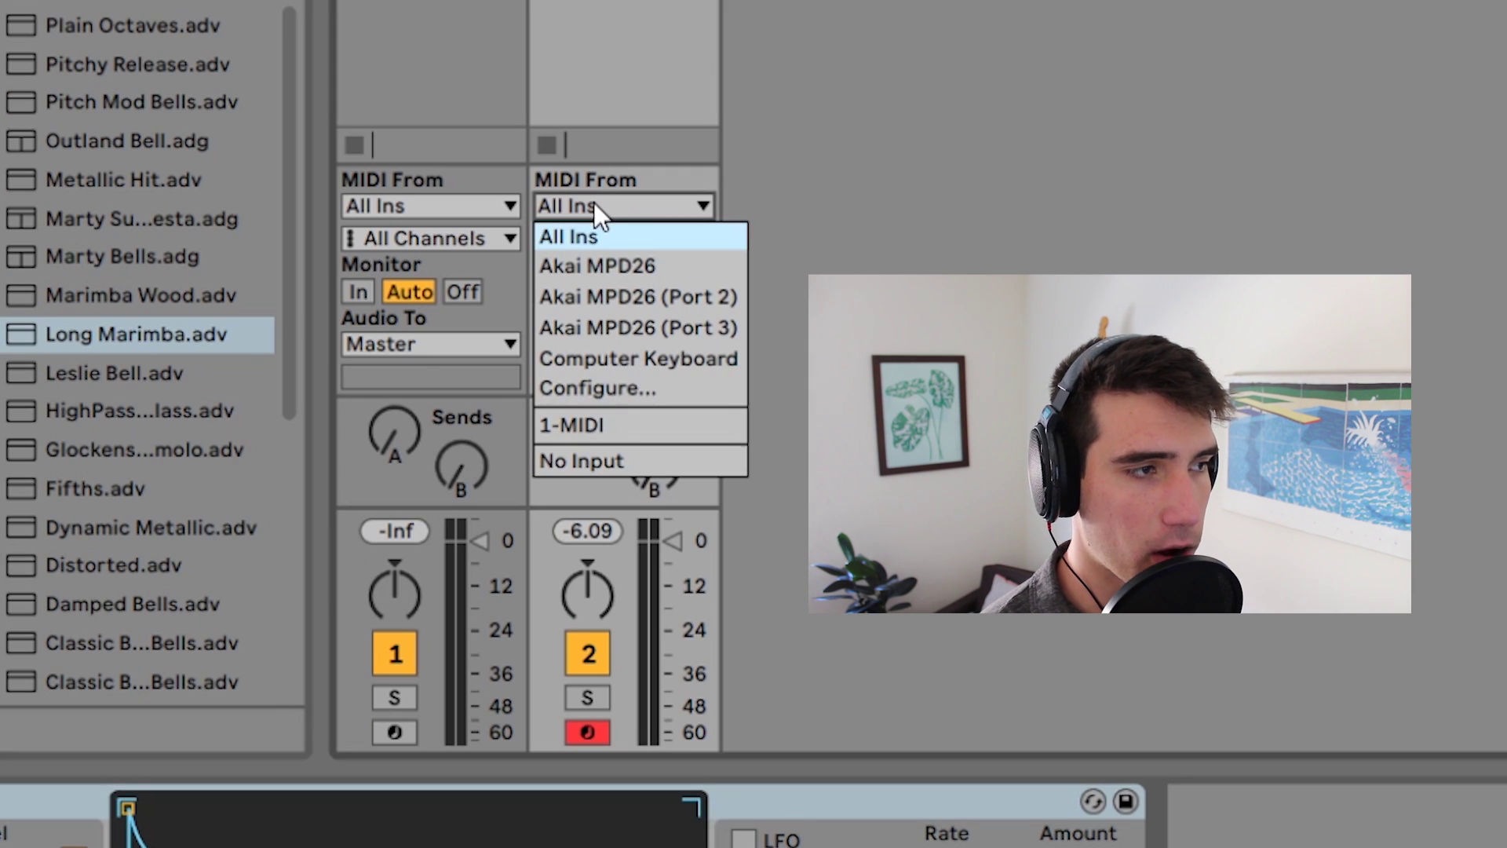
pyautogui.click(583, 438)
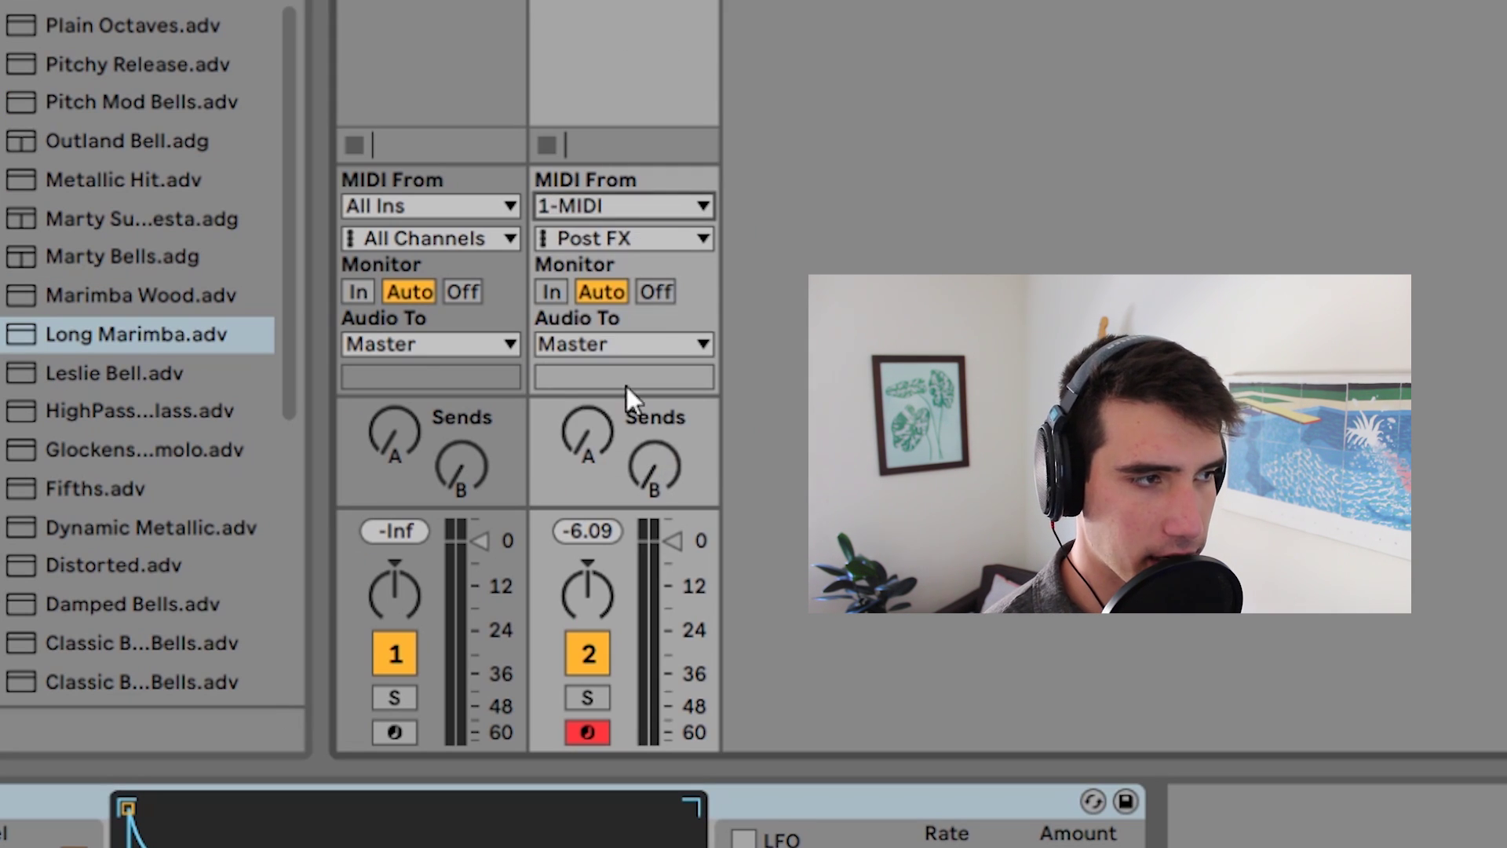
pyautogui.click(643, 237)
pyautogui.click(602, 335)
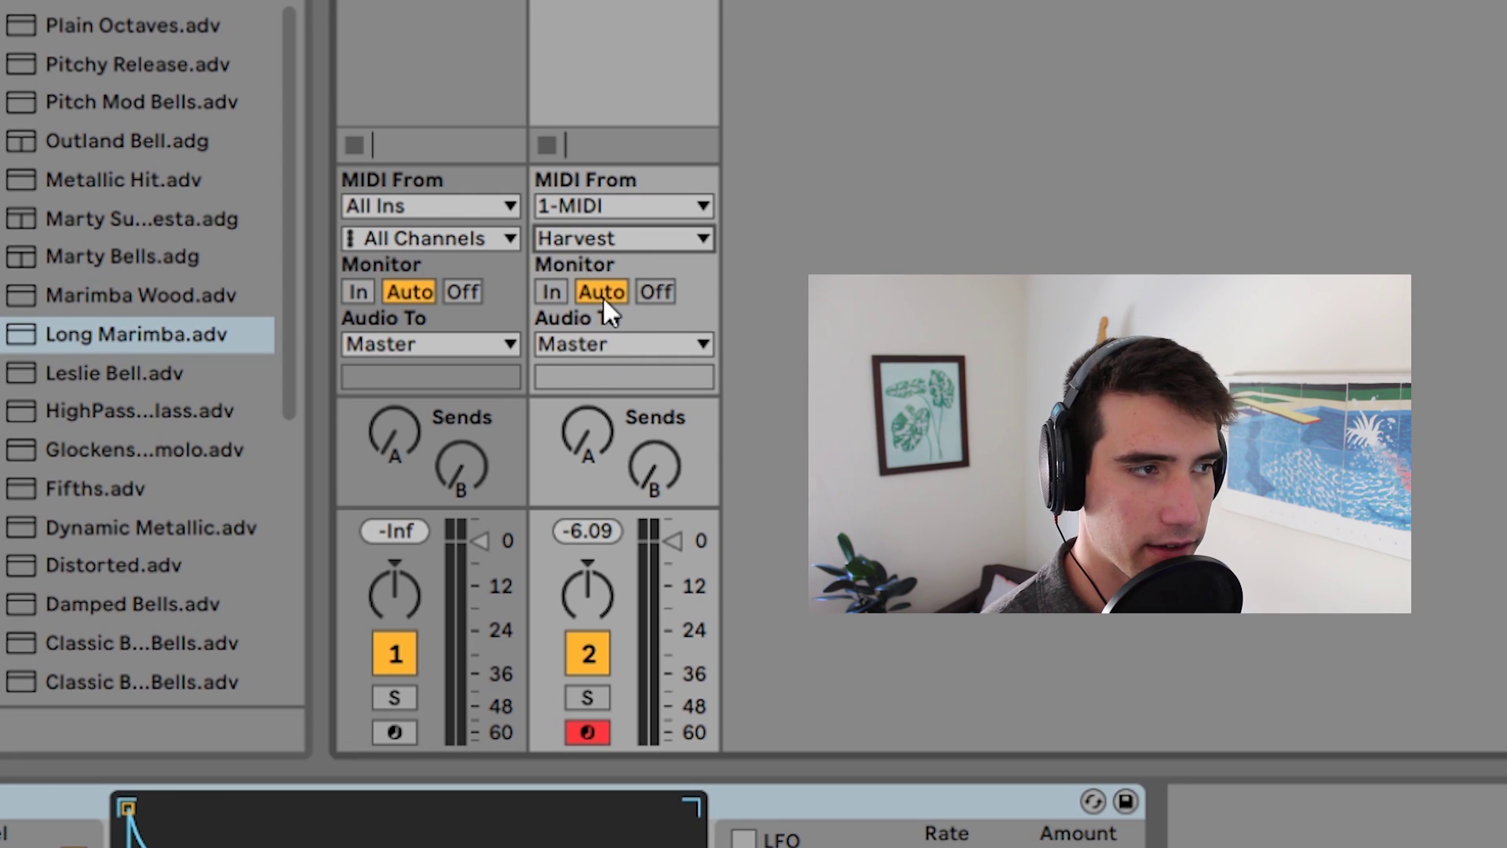
pyautogui.click(552, 292)
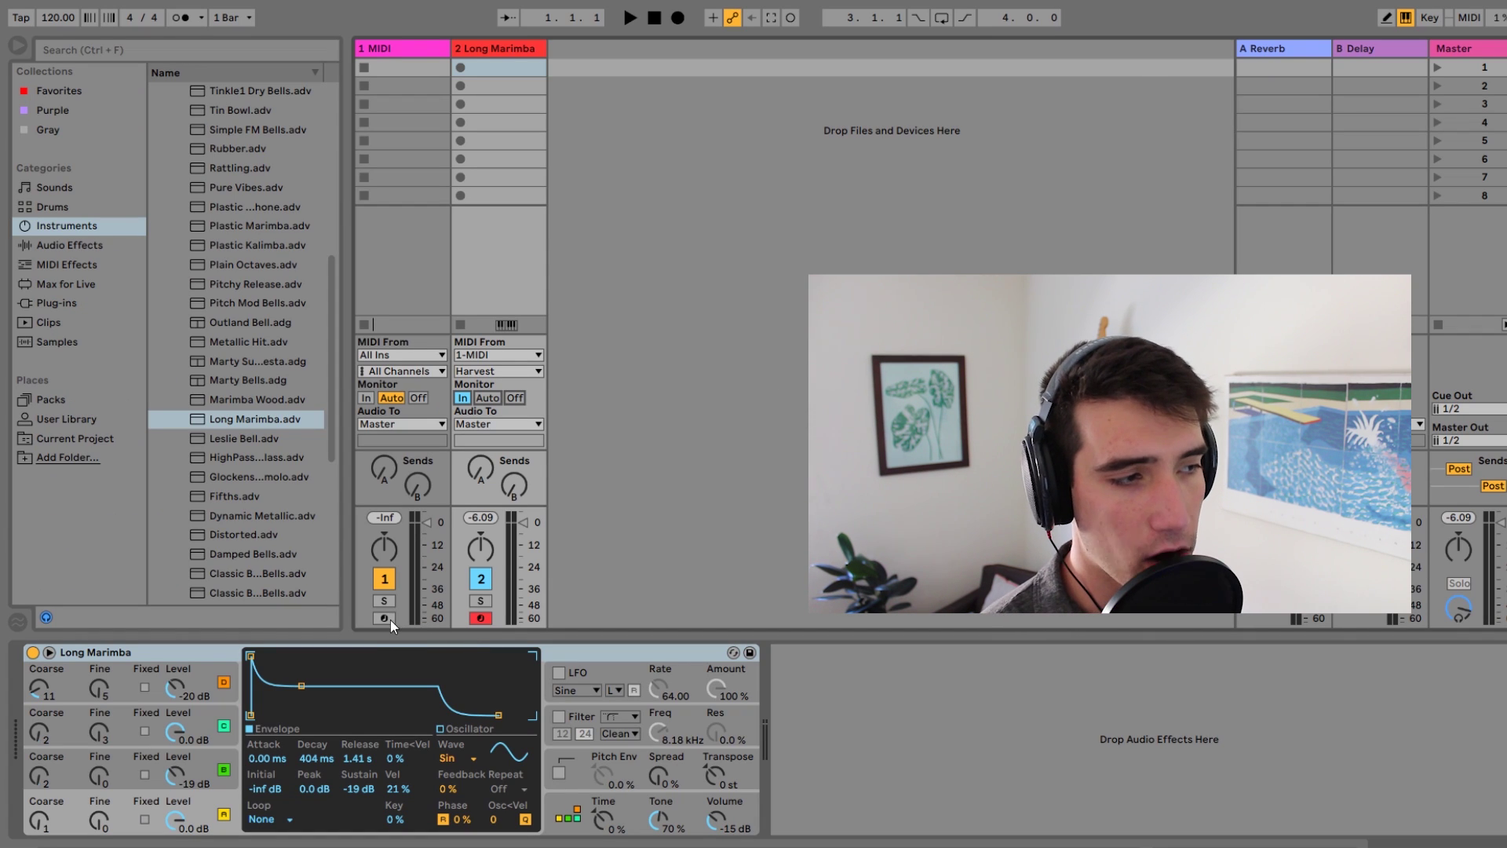
# Arm the 1 MIDI track and open the Harvest plug-in's window from its device.
pyautogui.click(385, 619)
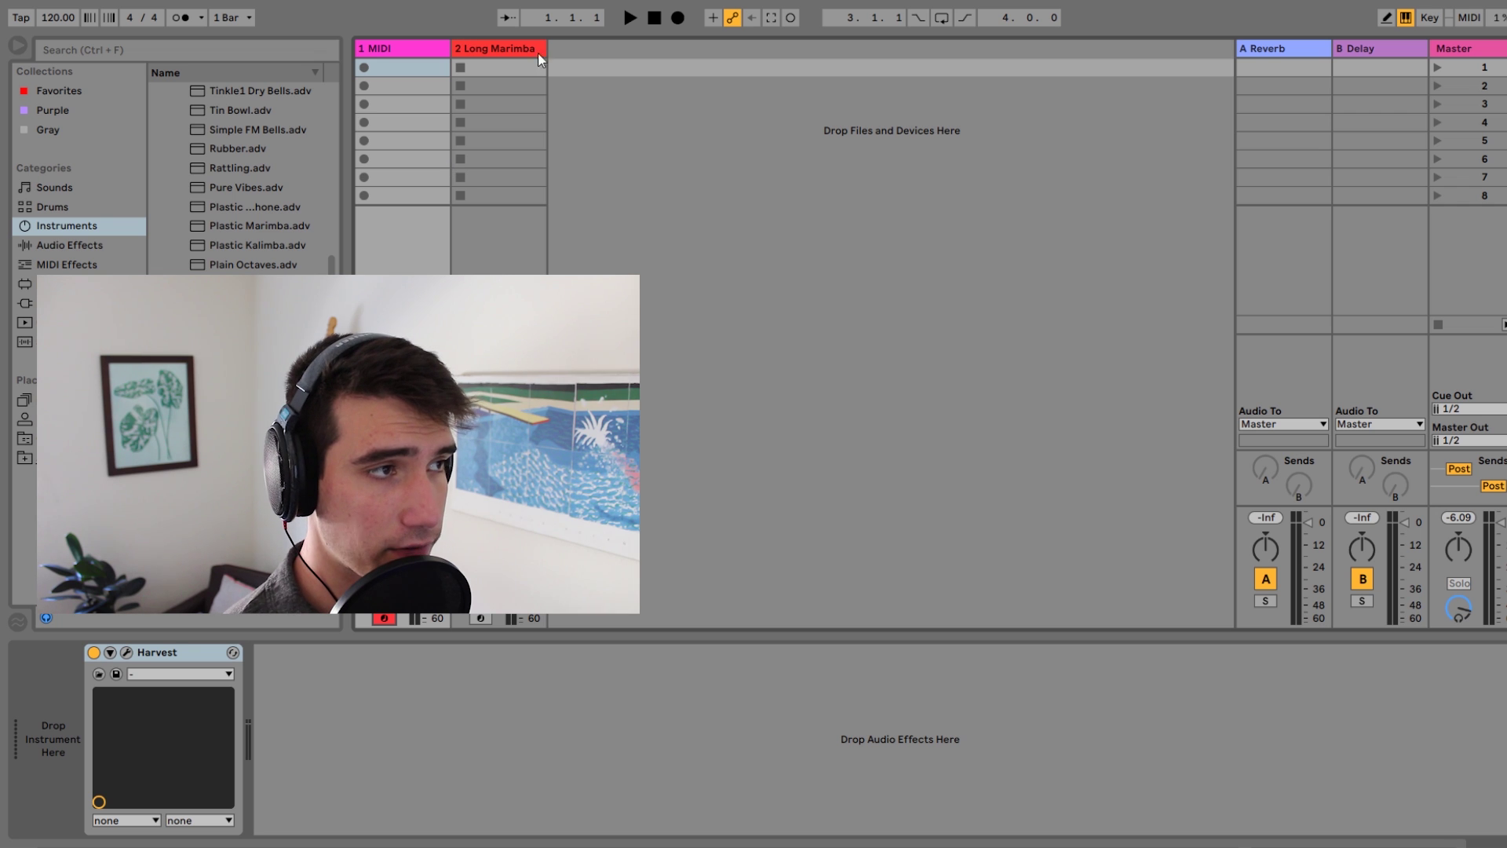
pyautogui.click(400, 48)
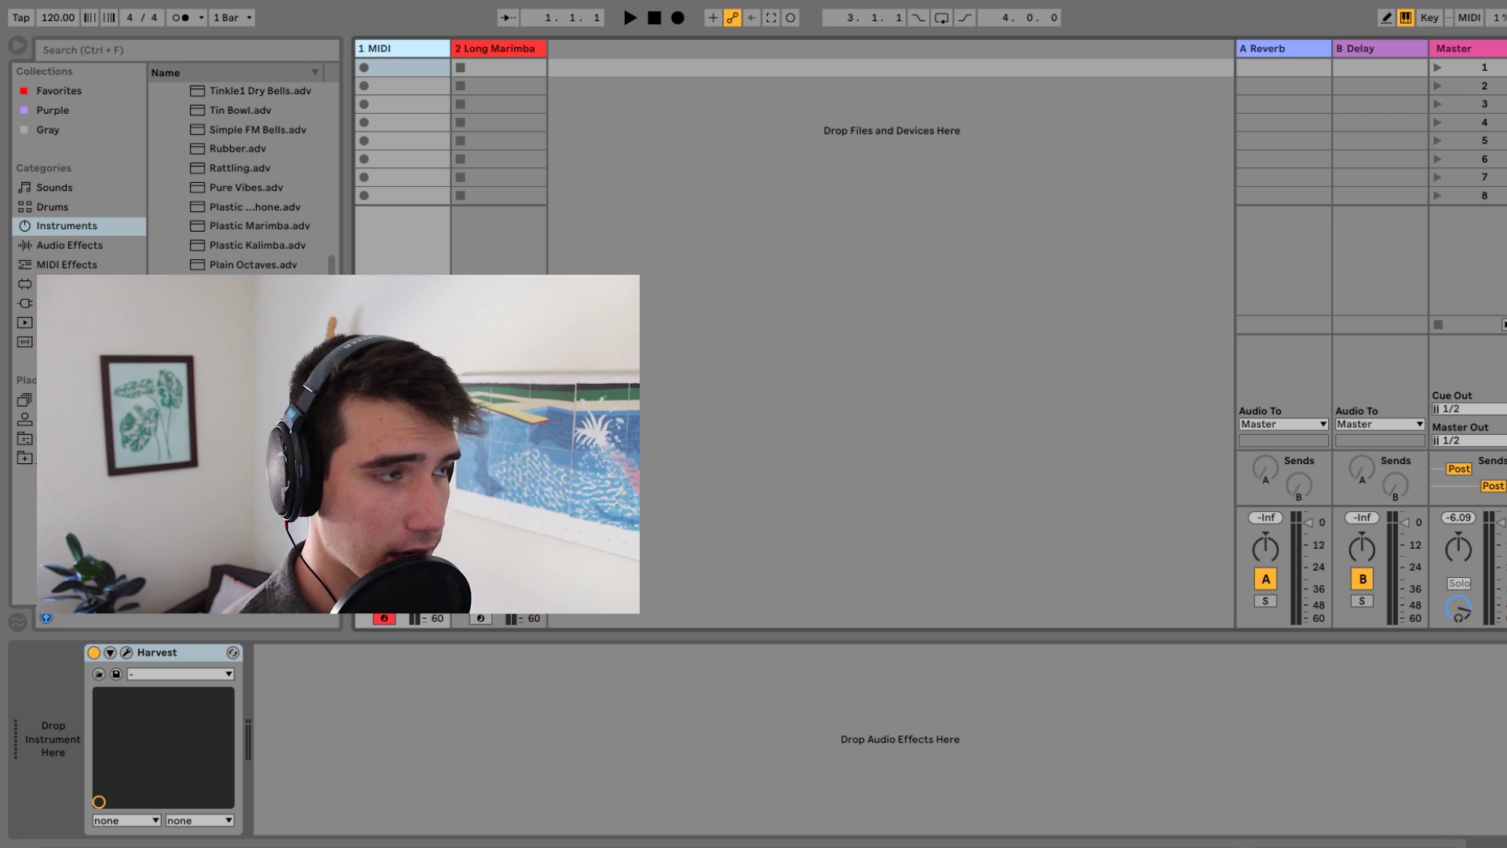
pyautogui.click(127, 652)
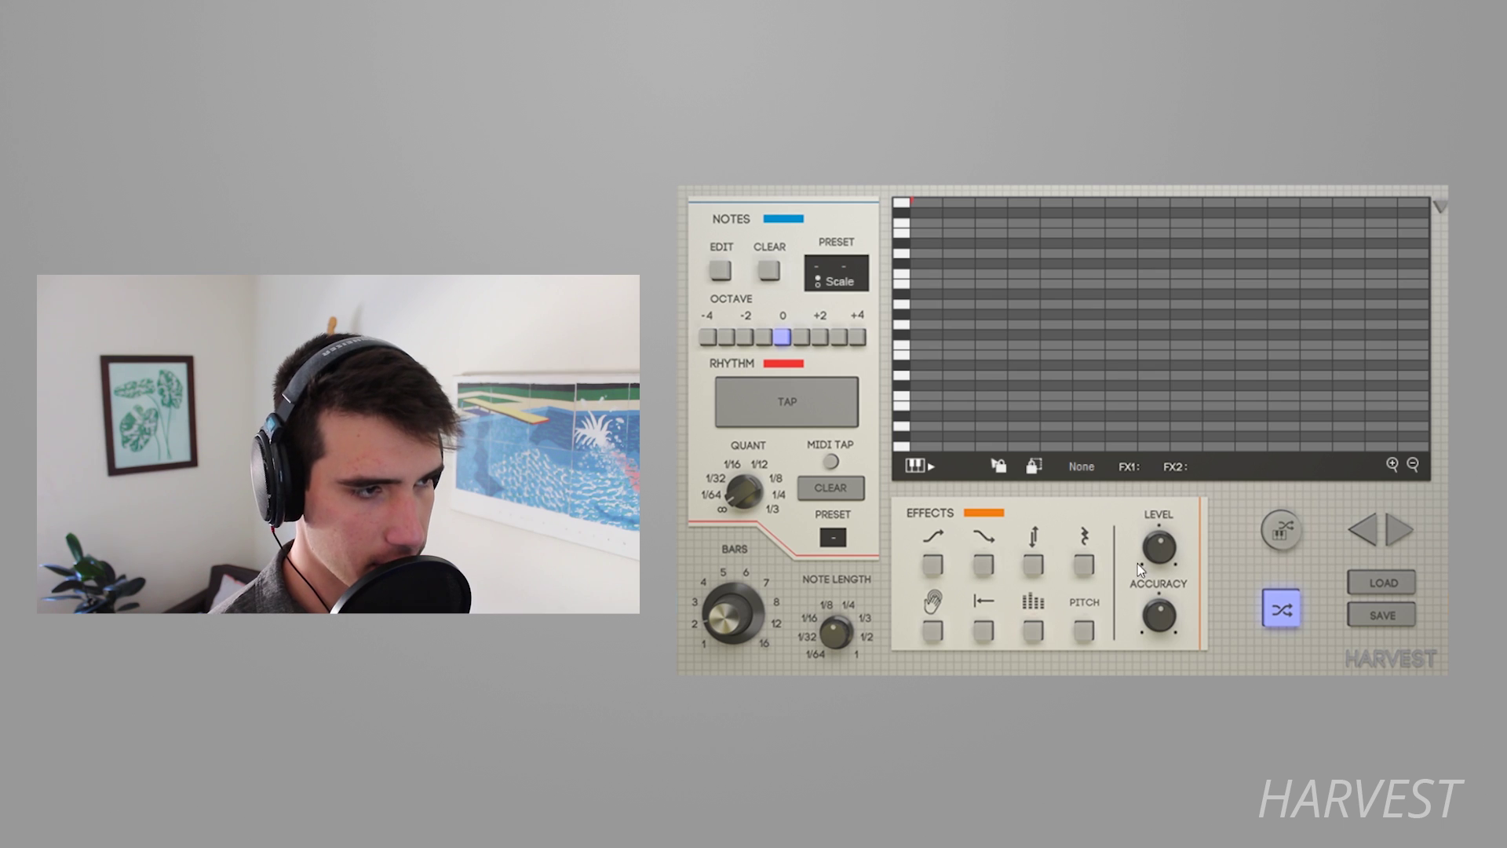
# Set Harvest's note preset to the F natural scale.
pyautogui.click(1413, 464)
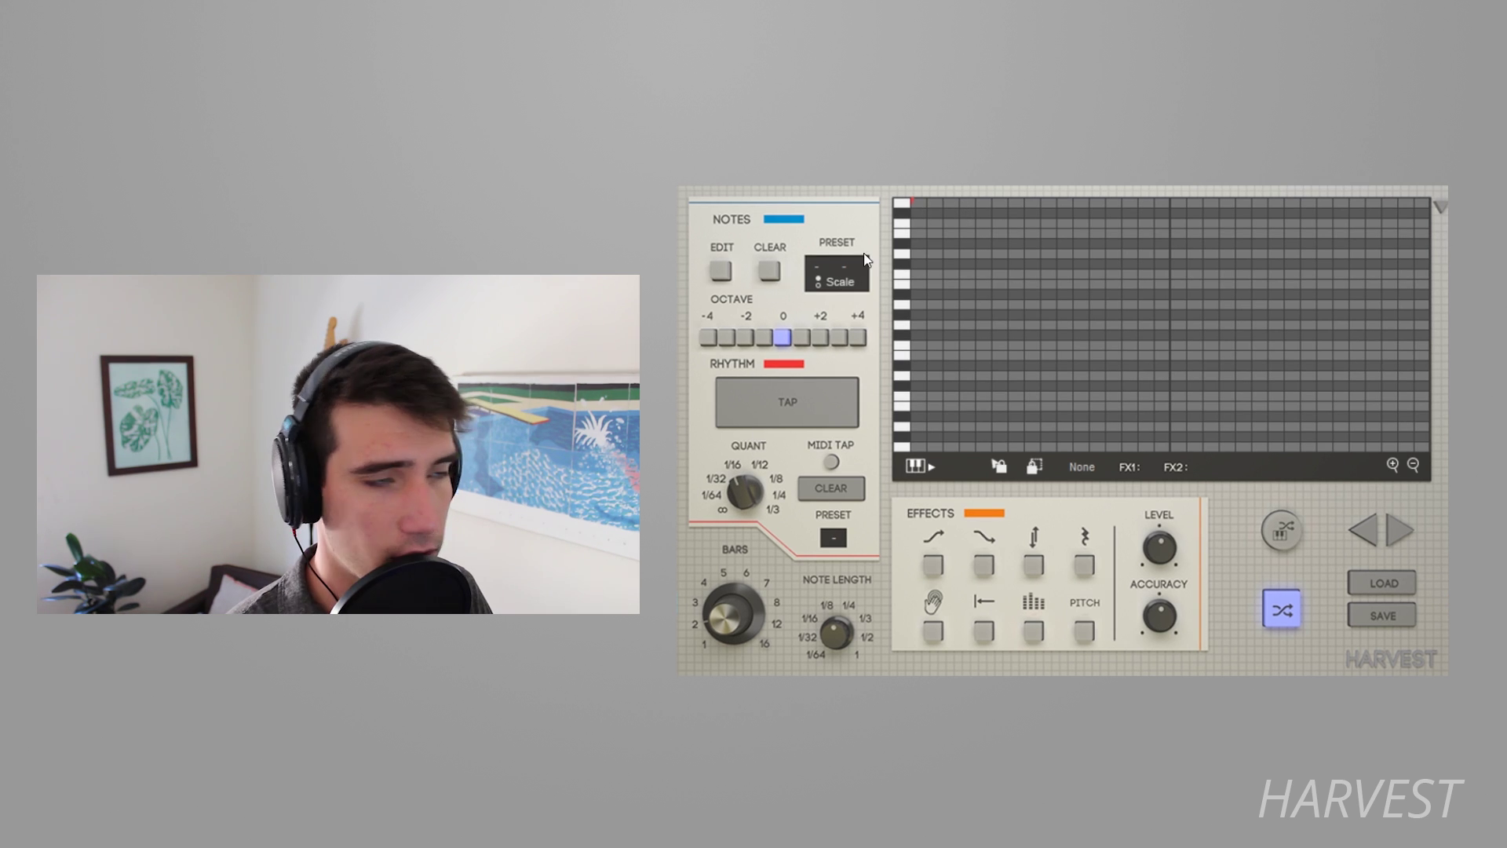
pyautogui.click(818, 268)
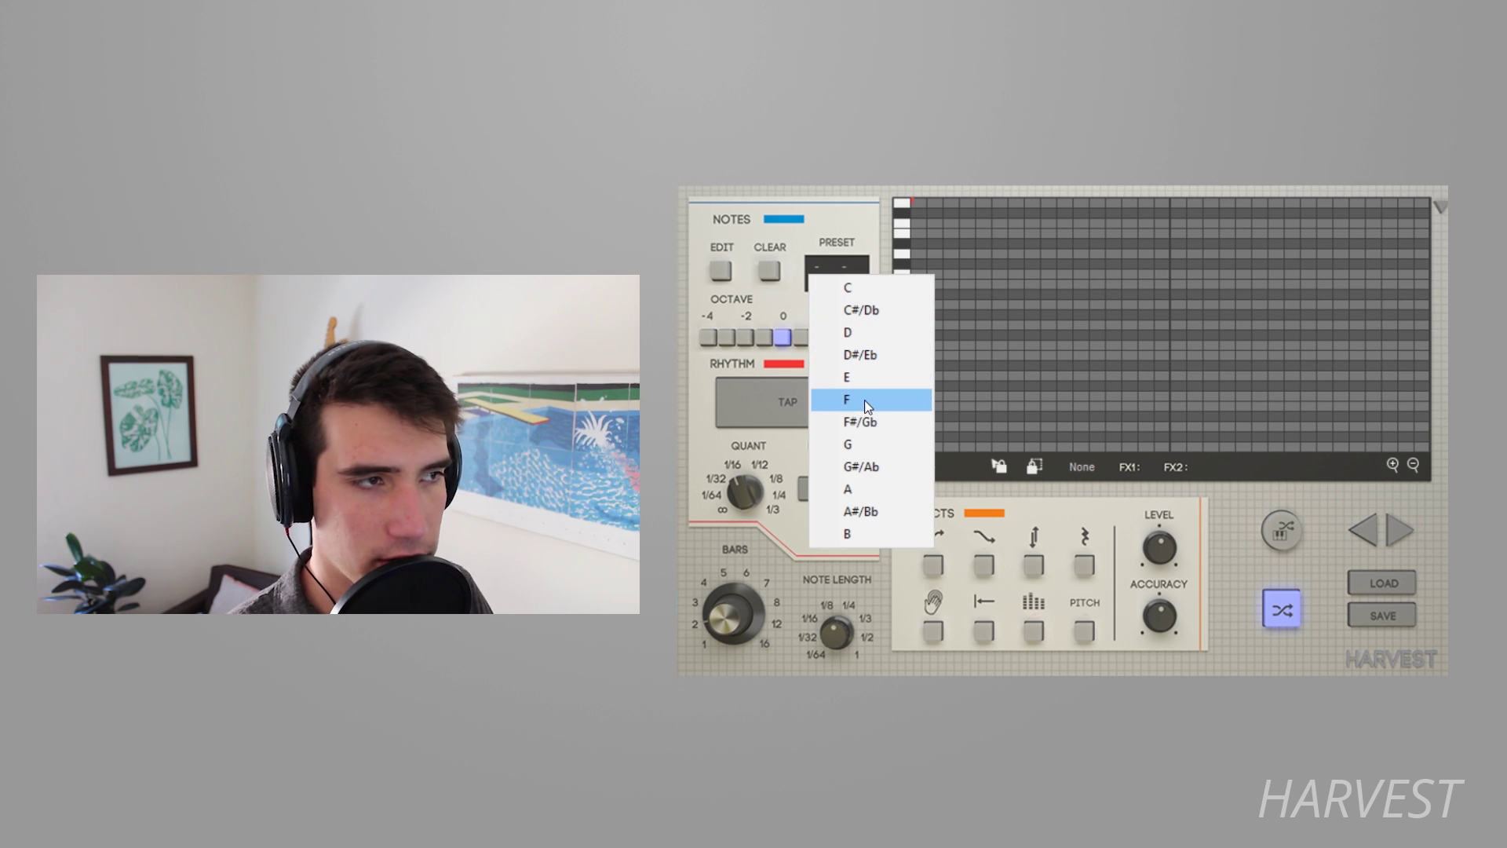
pyautogui.click(864, 399)
pyautogui.click(846, 267)
pyautogui.click(935, 325)
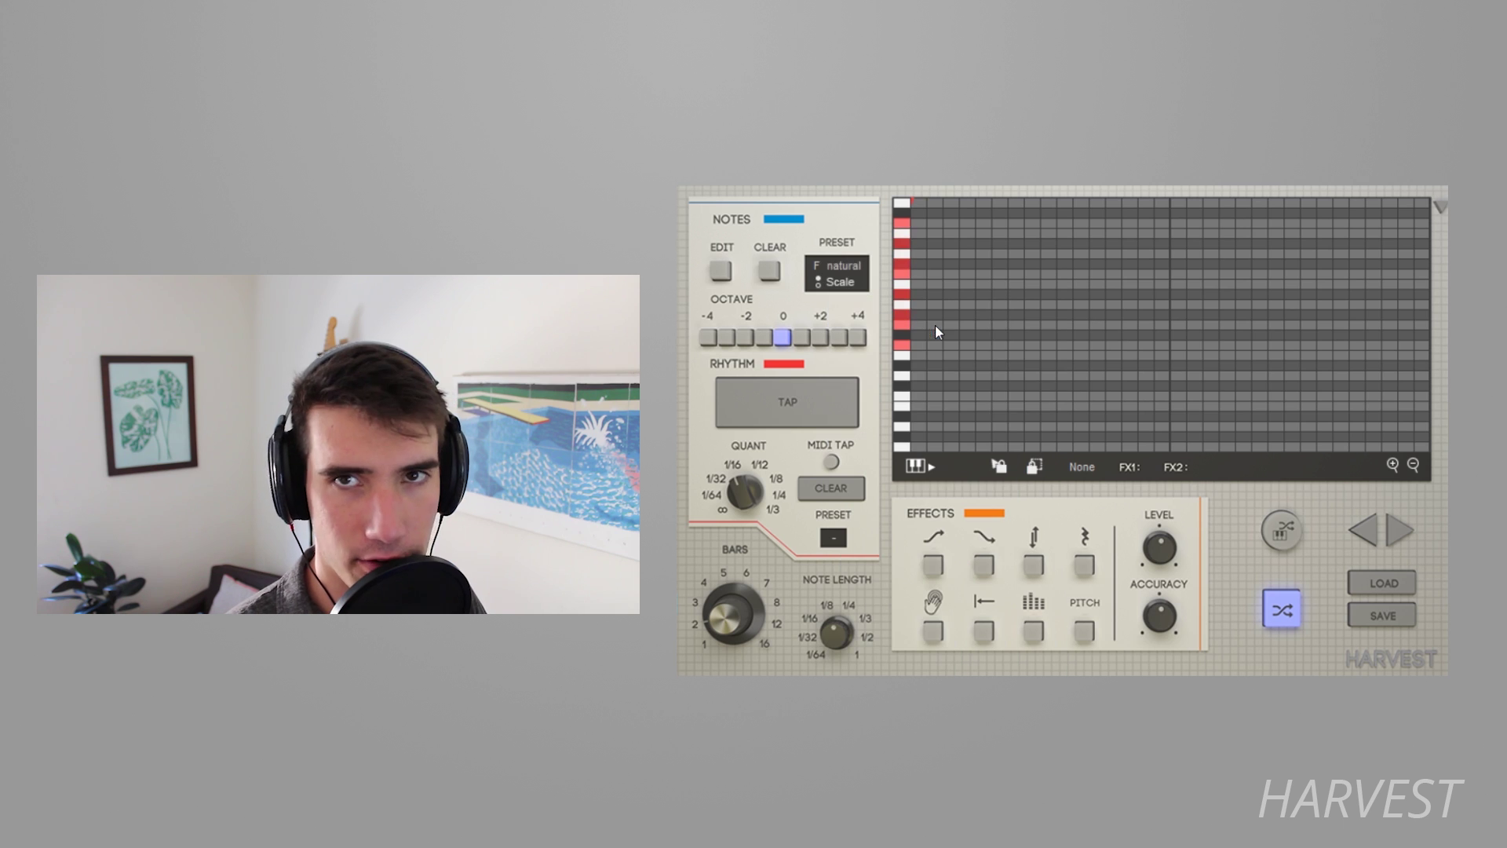
pyautogui.scroll(2, 1132, 281)
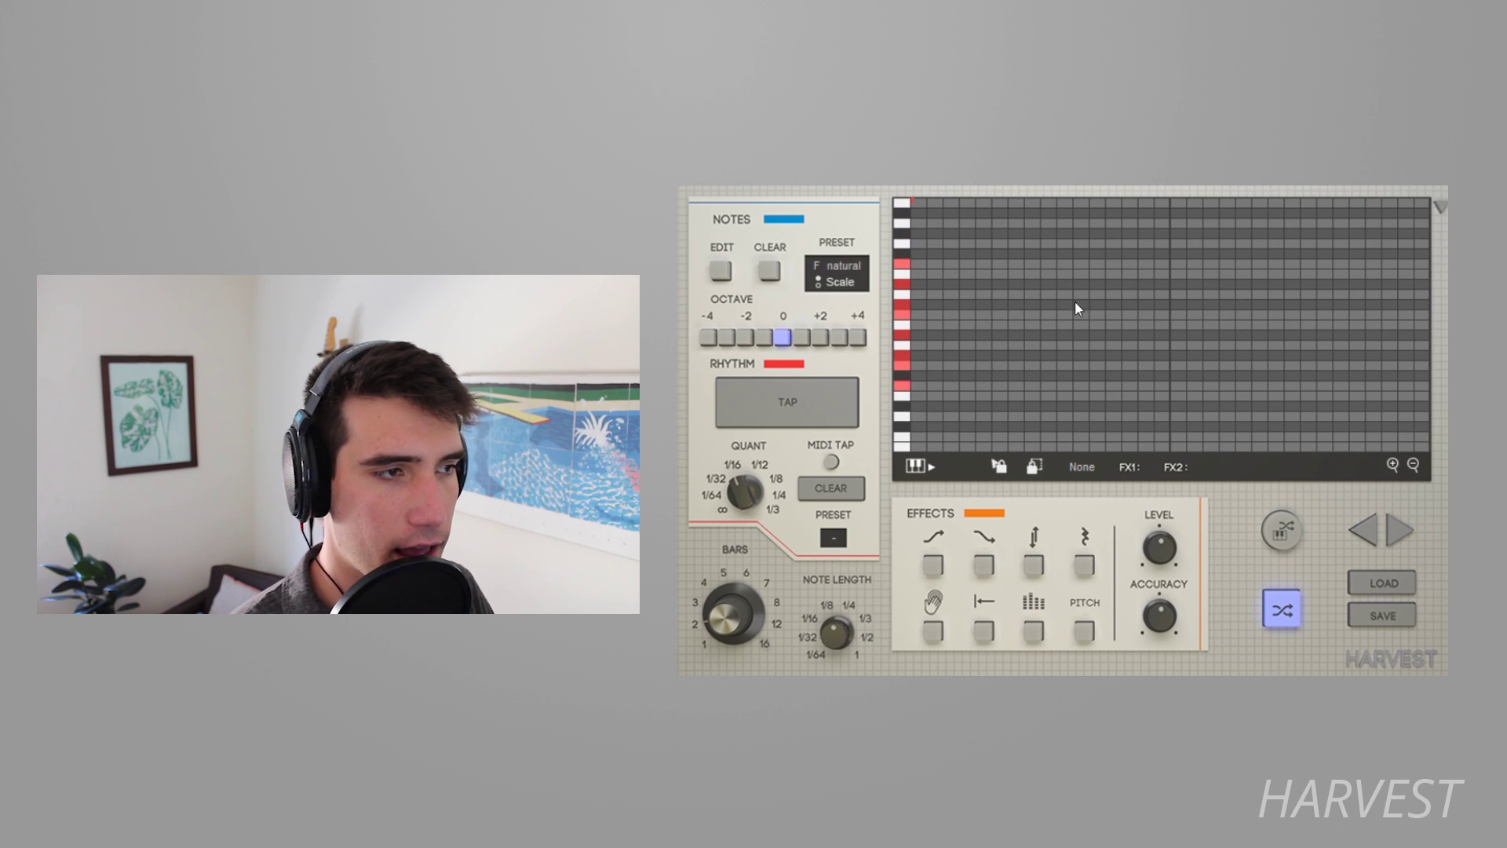
# Enable MIDI Tap in Harvest and tap in the rhythm for the melody.
pyautogui.click(830, 463)
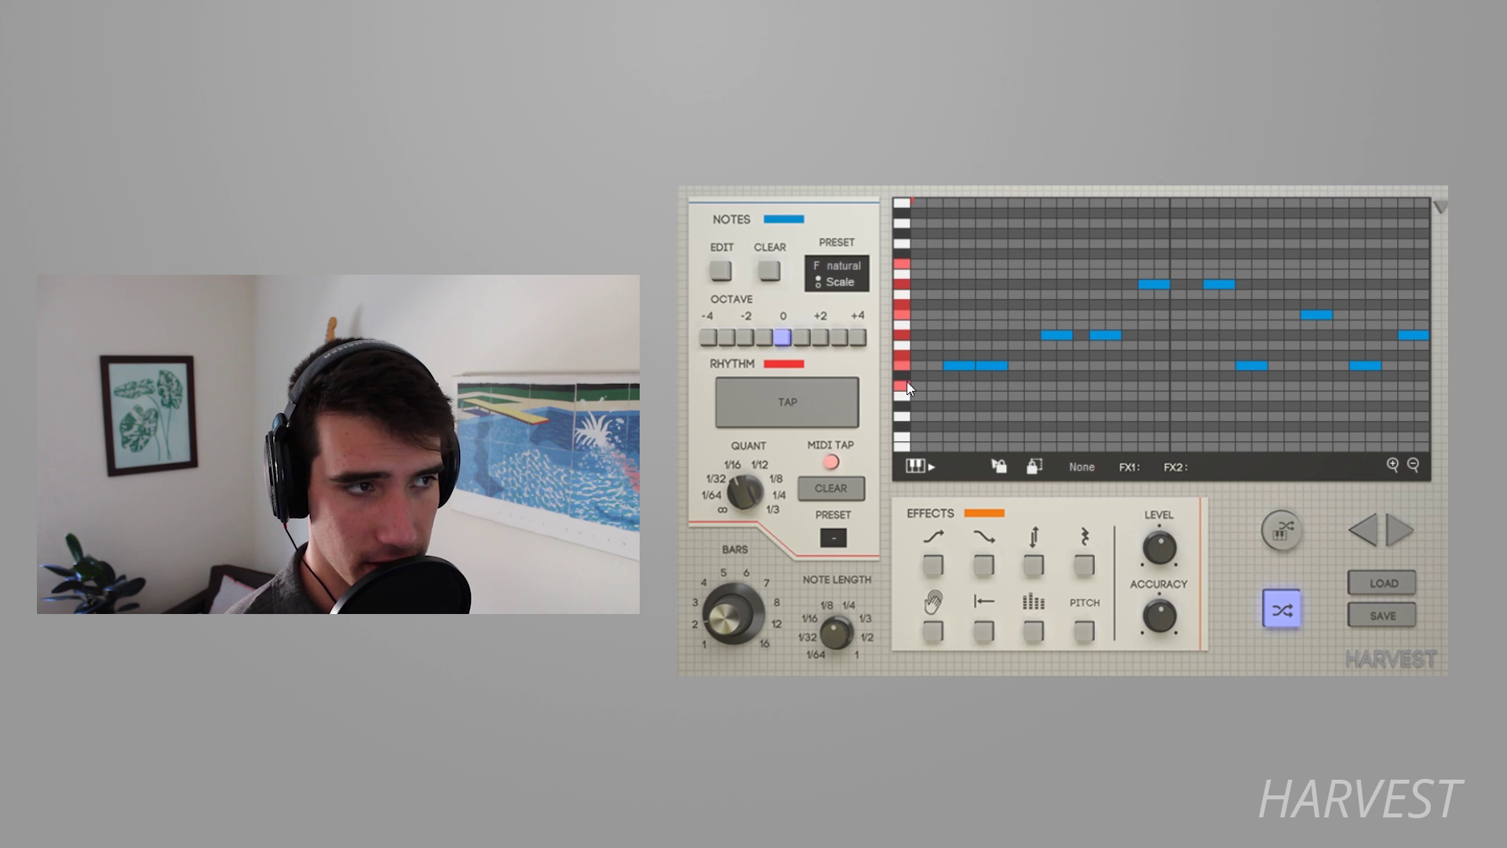
pyautogui.click(916, 466)
pyautogui.click(931, 467)
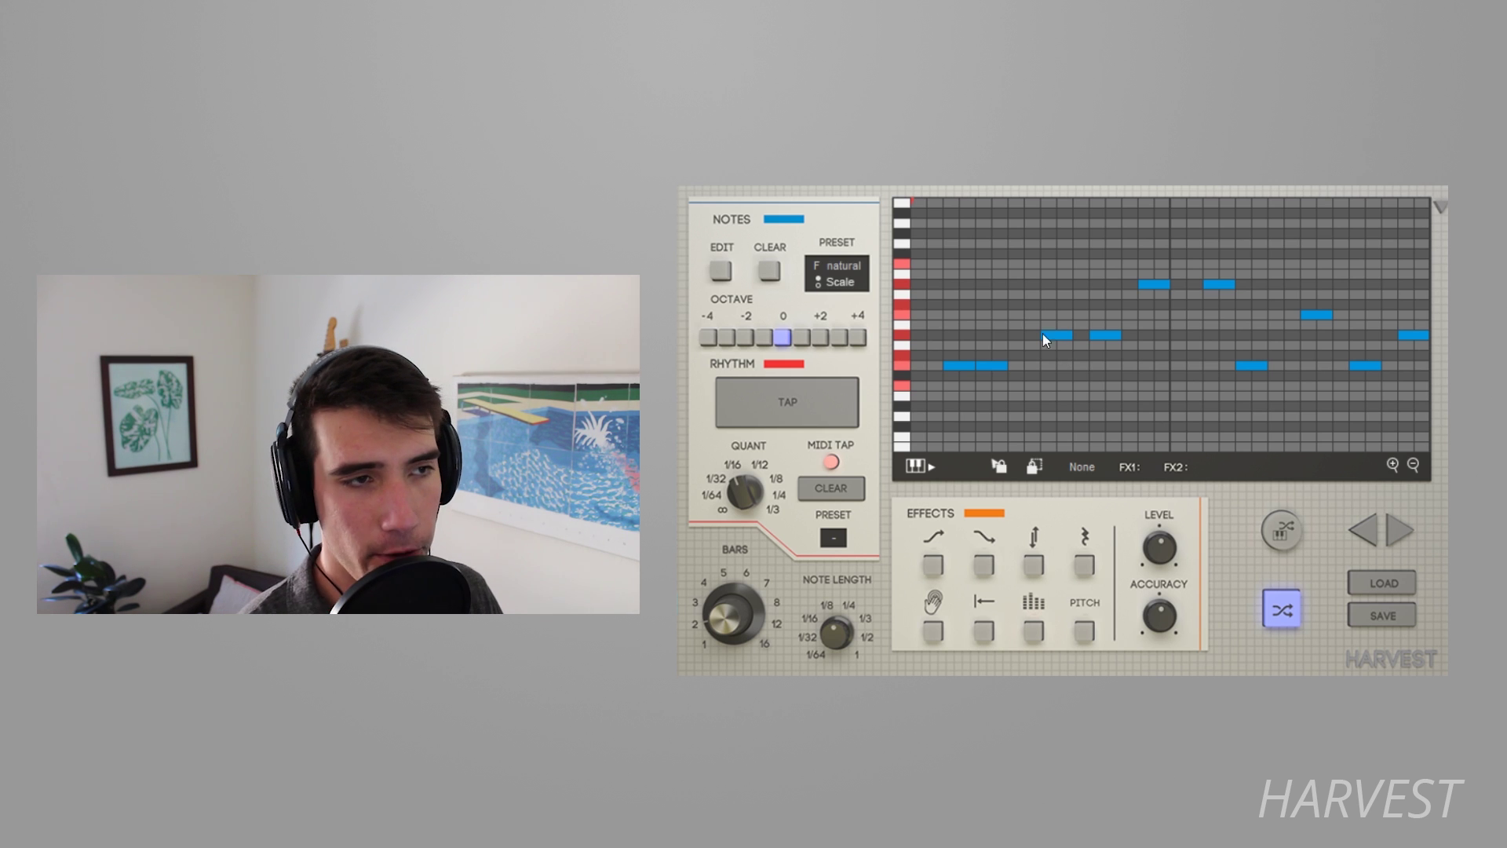
# Randomise the melody's pitches several times, auditioning the variations, and lock the good notes in the second half.
pyautogui.click(1285, 609)
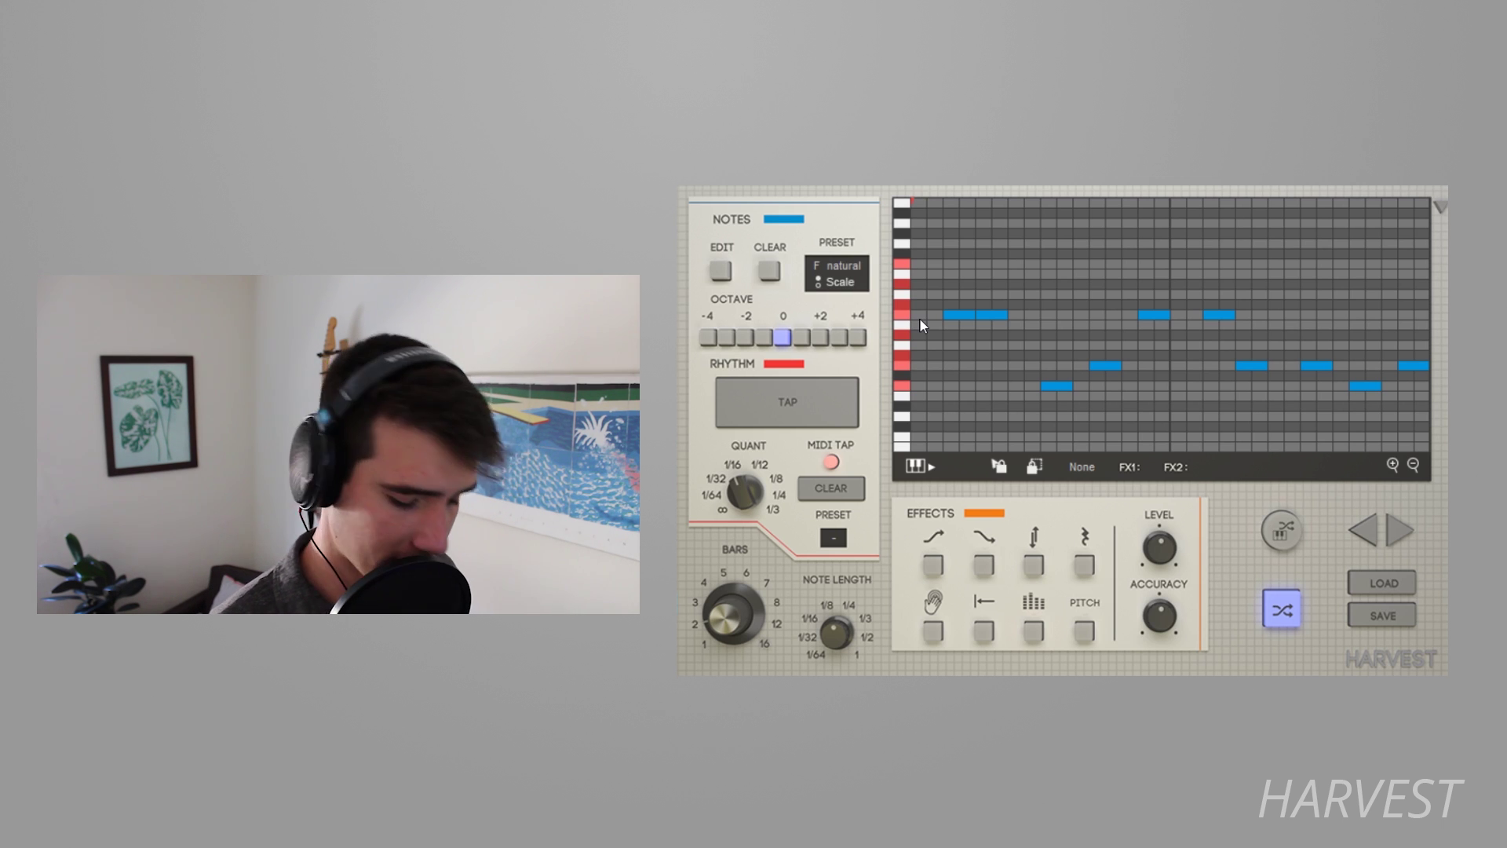
pyautogui.press('space')
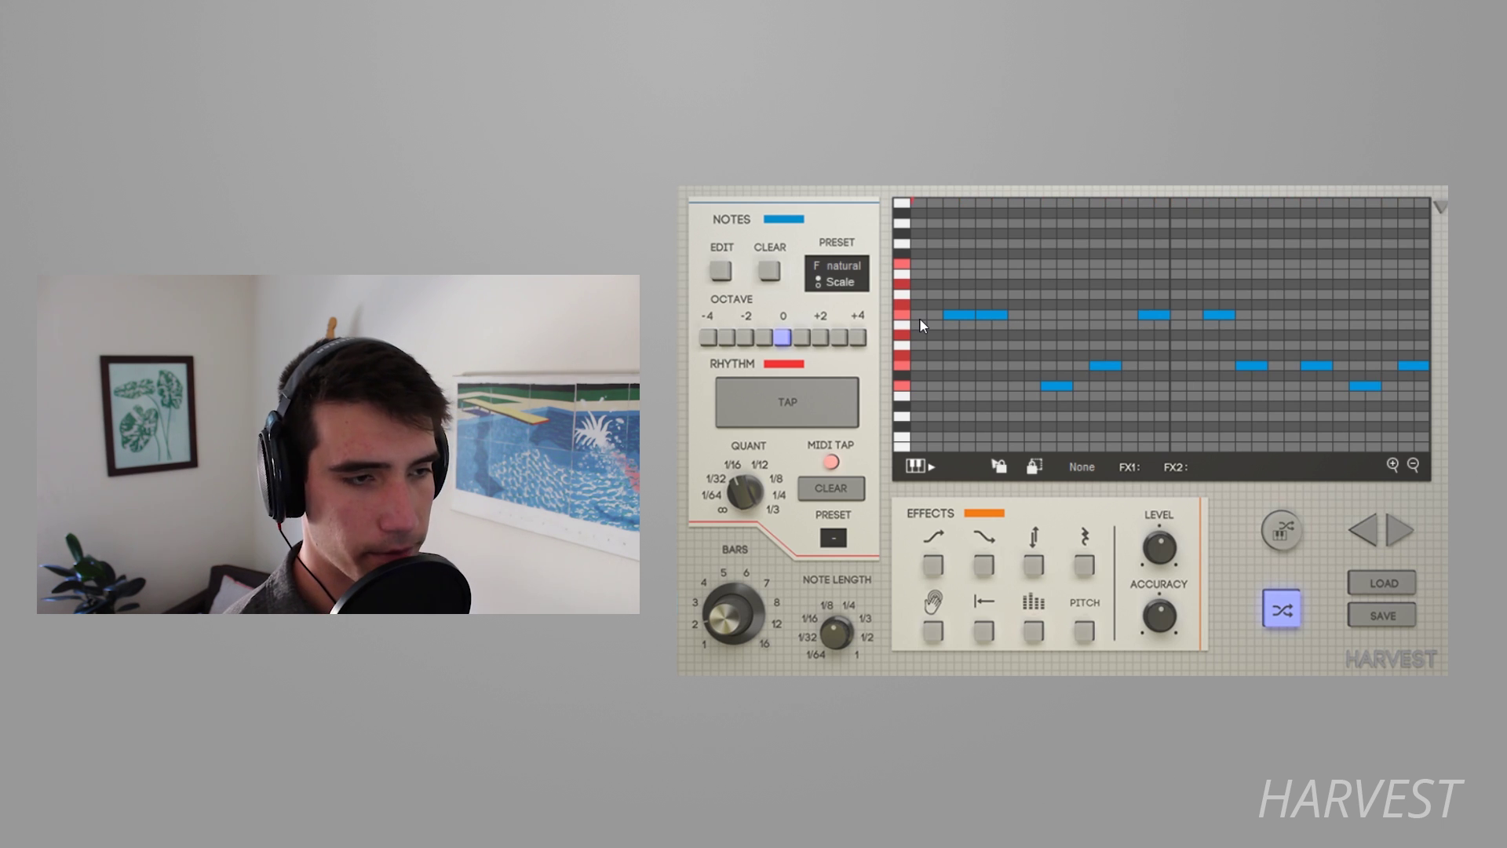
pyautogui.click(1278, 614)
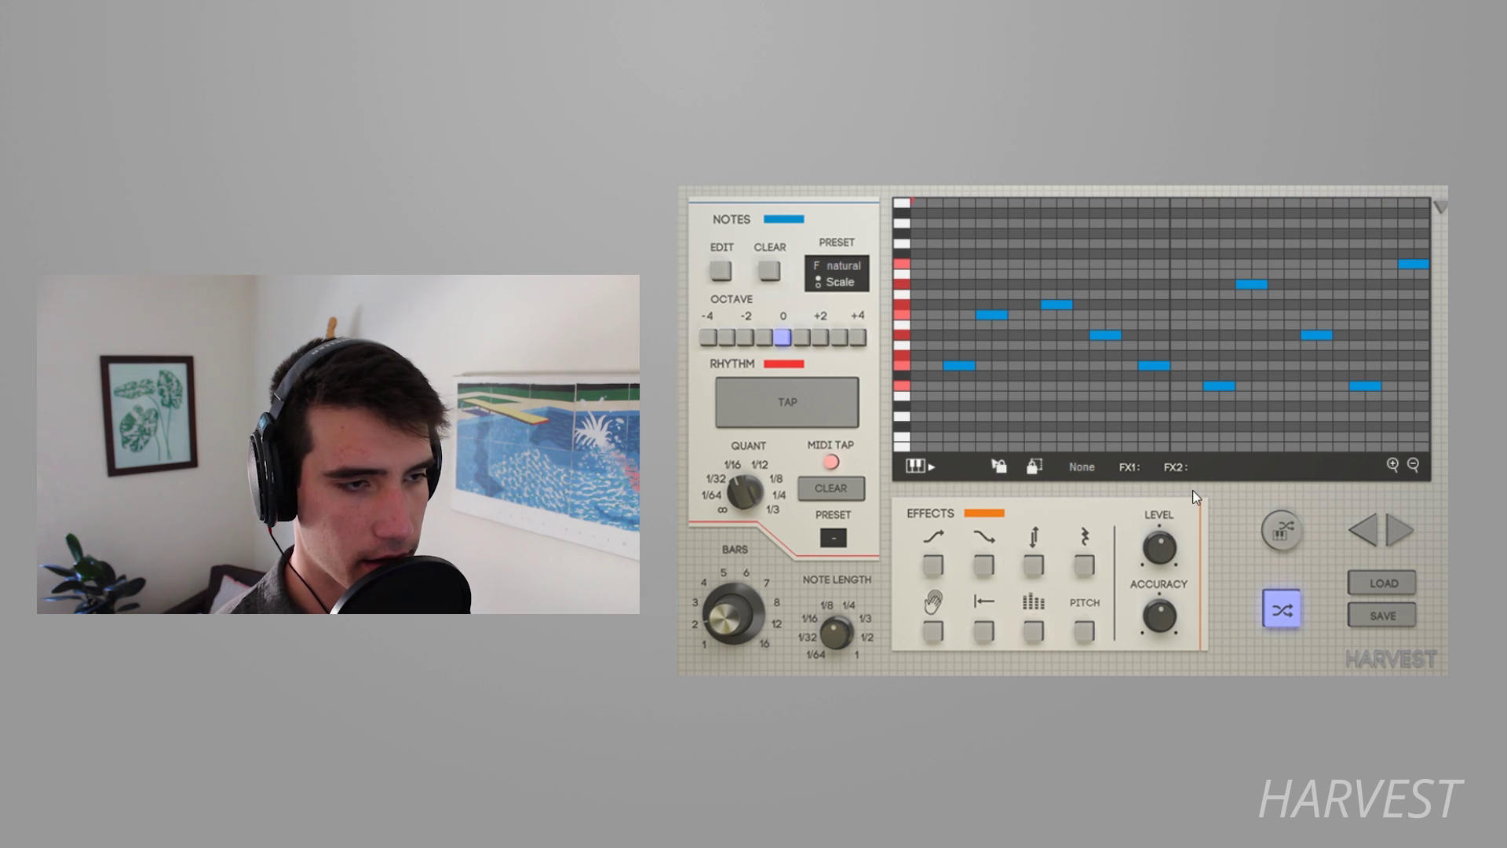
pyautogui.click(1268, 625)
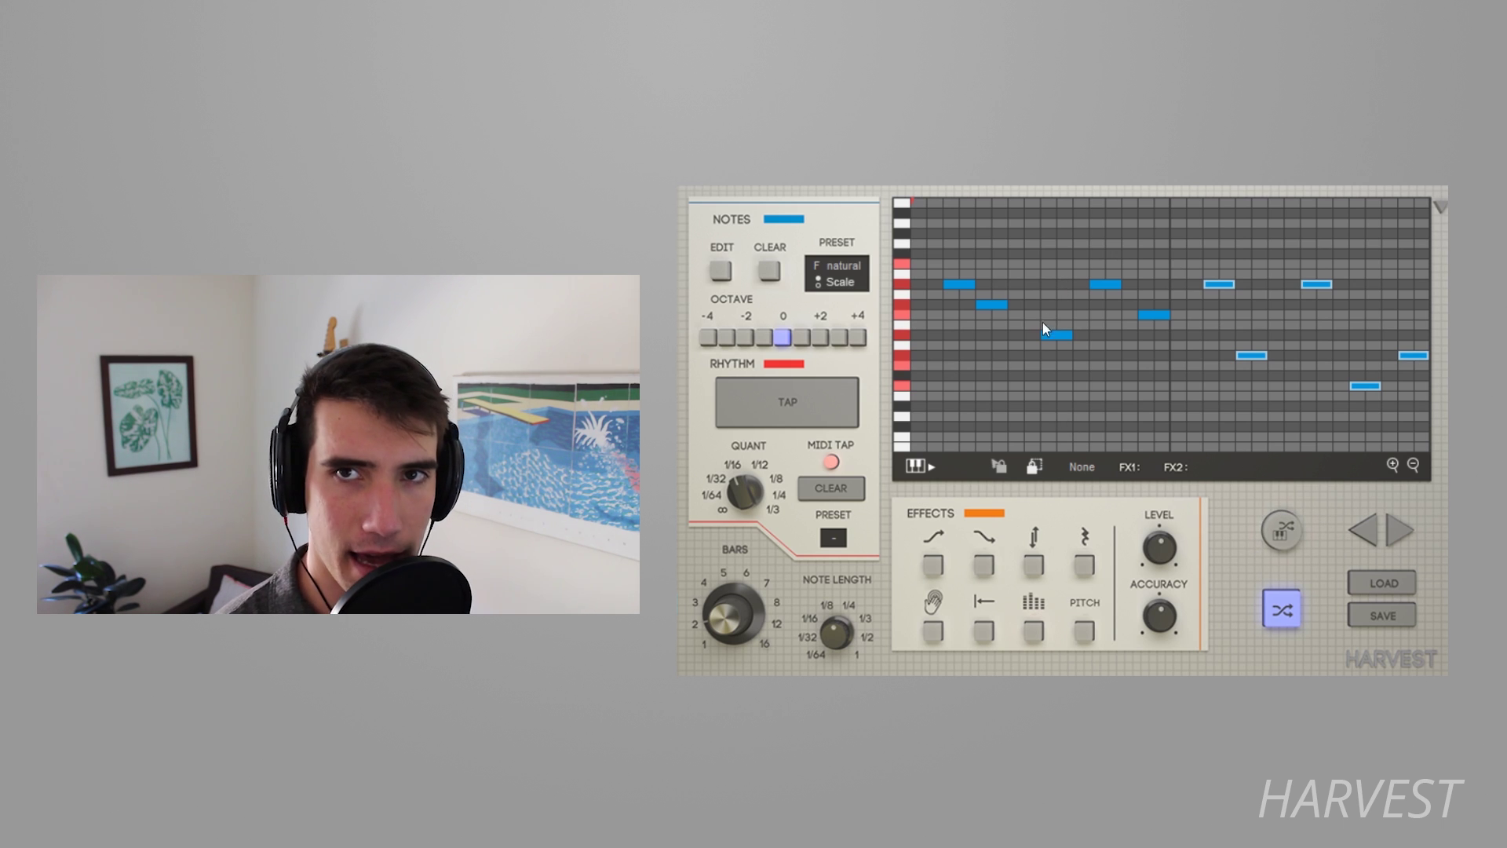
# Play the melody and keep randomising the unlocked notes, locking each good one until every note is locked.
pyautogui.press('space')
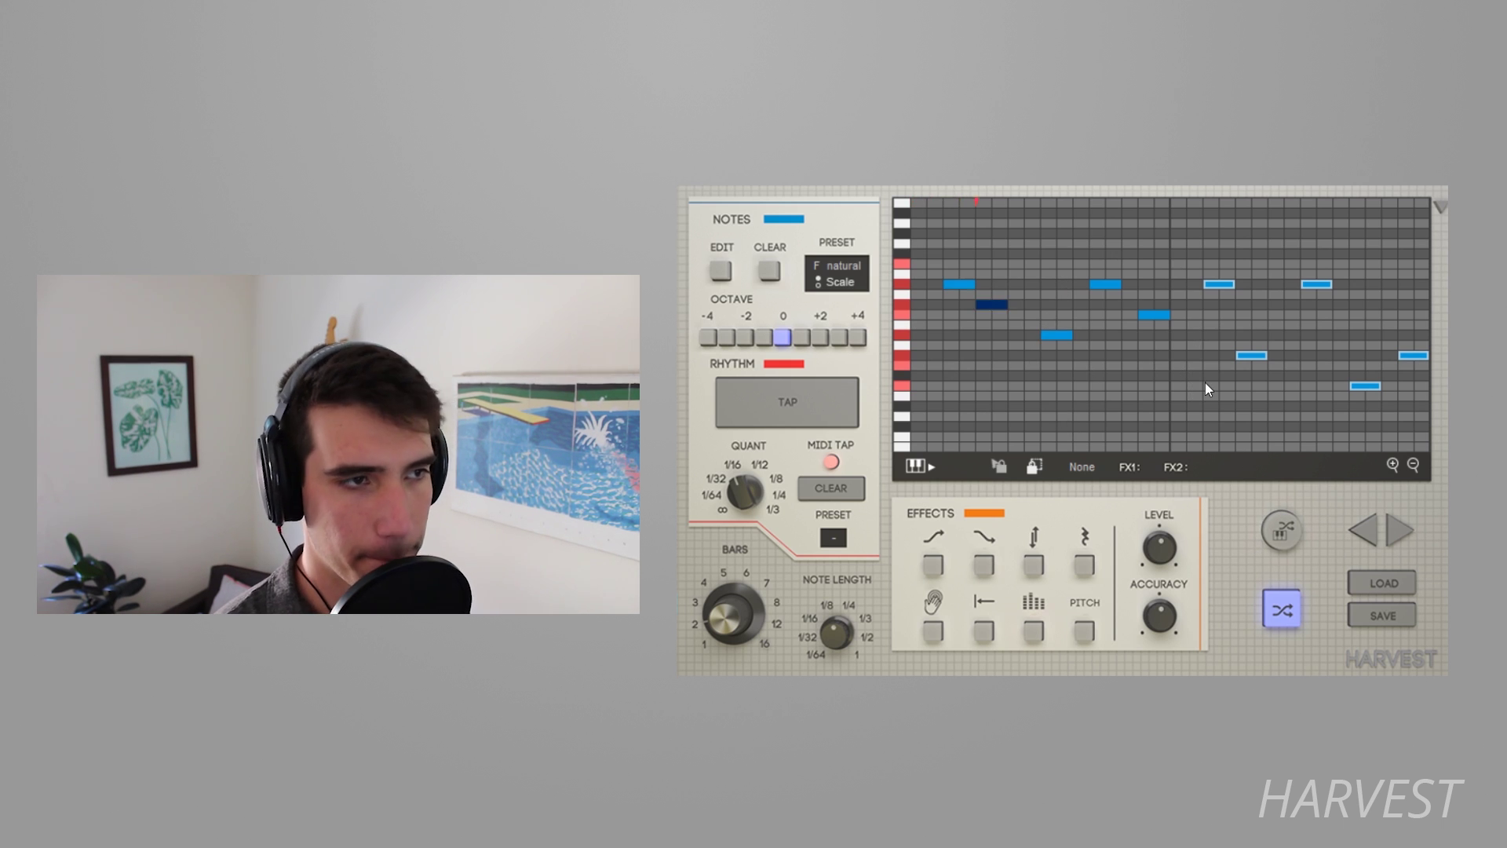
pyautogui.click(1282, 611)
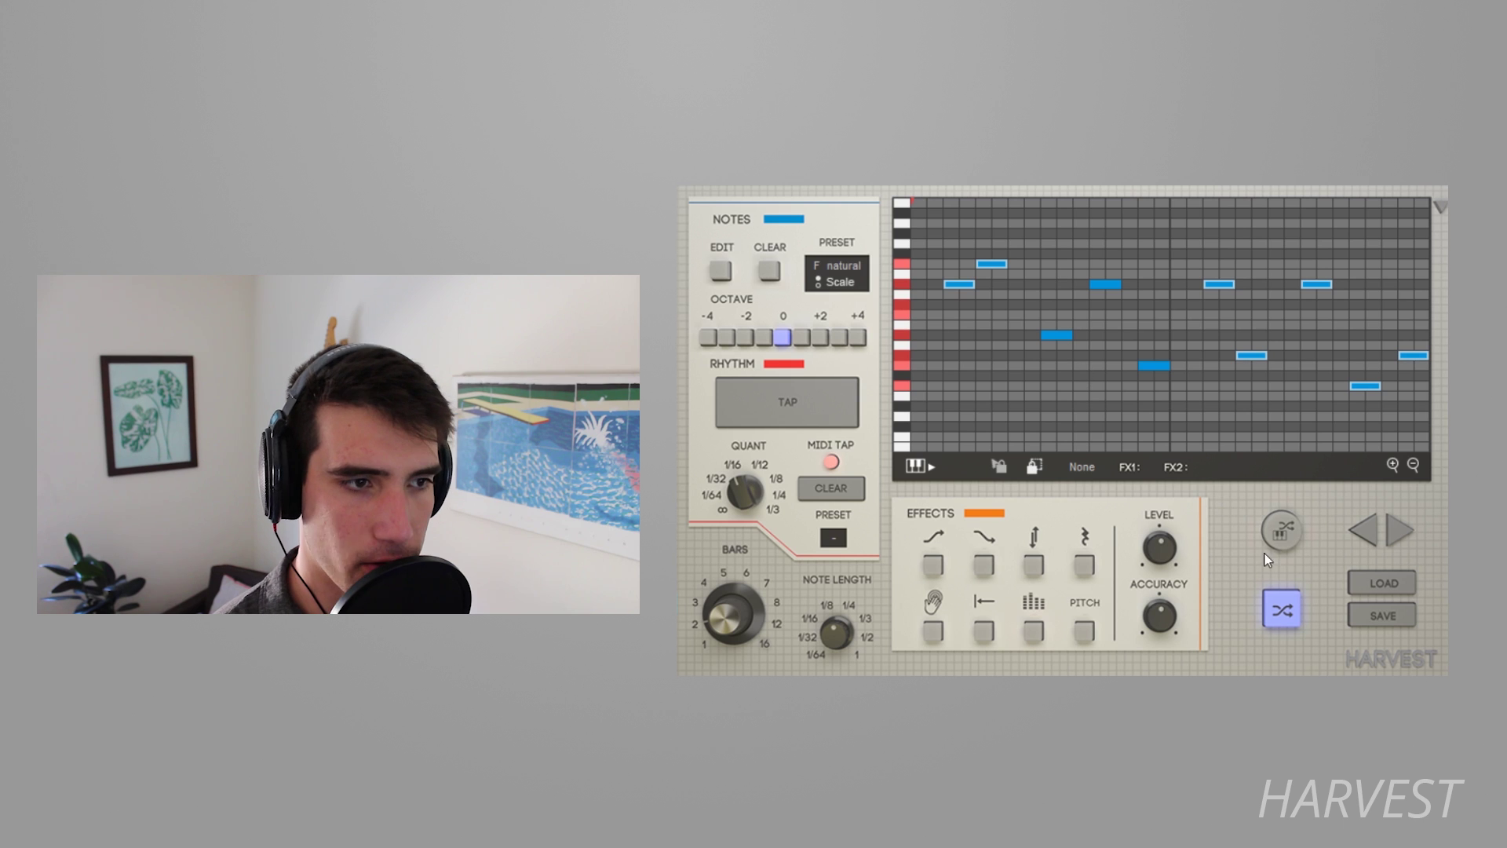
pyautogui.click(1282, 611)
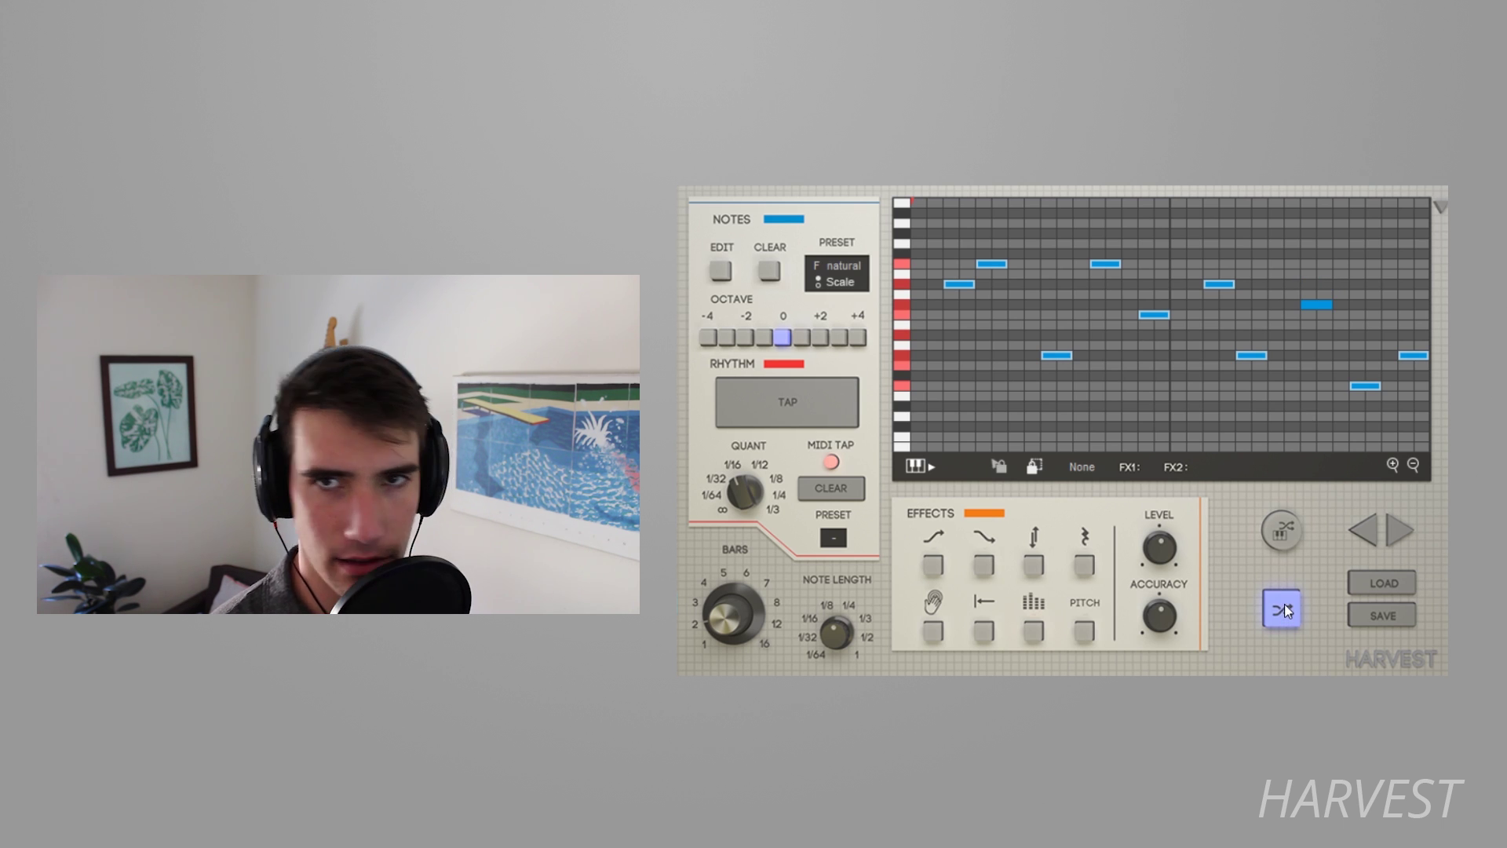
pyautogui.press('space')
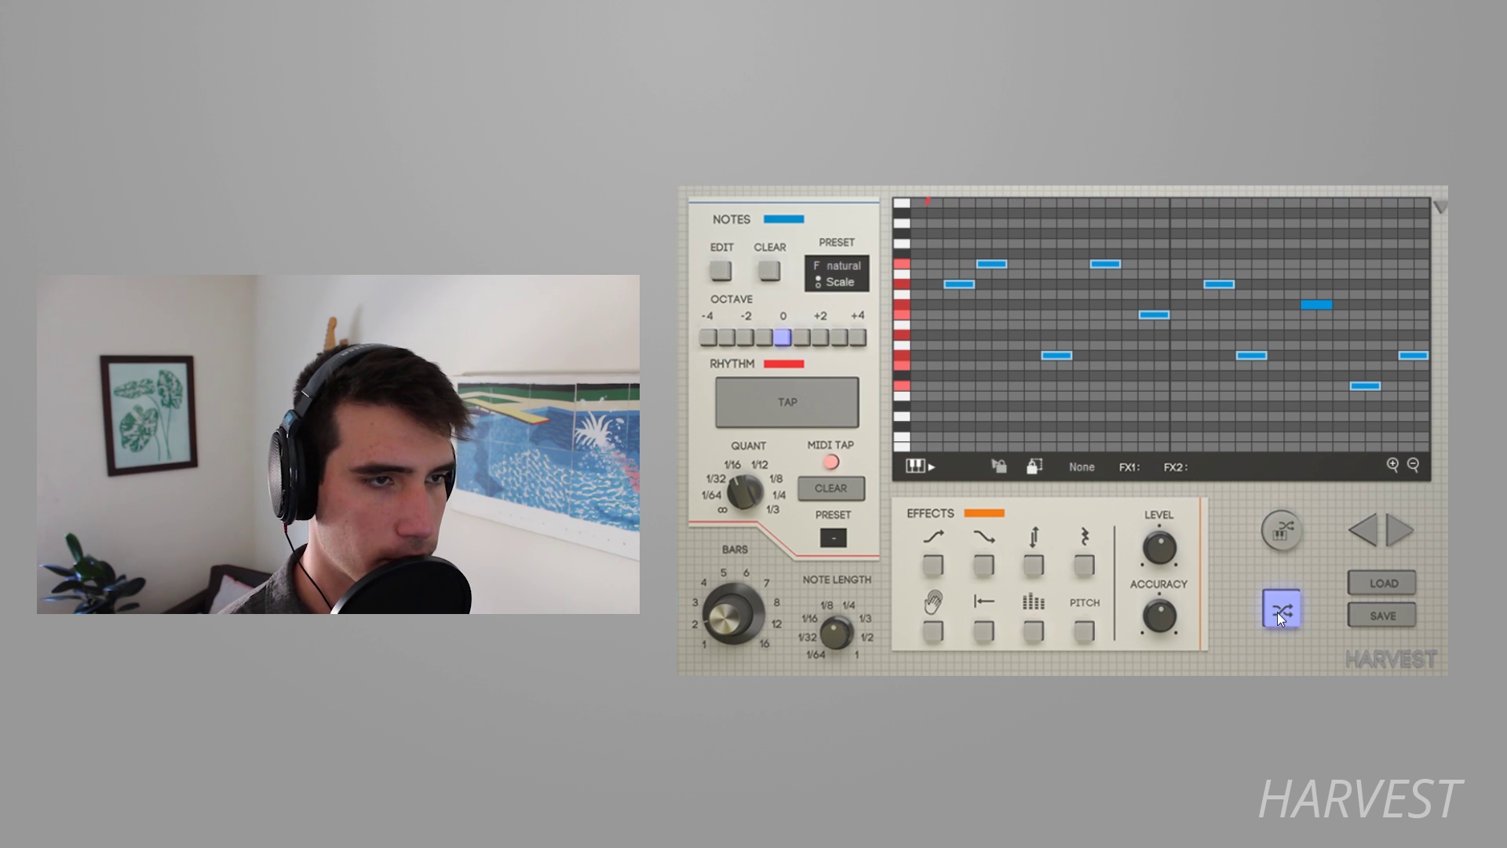
pyautogui.moveTo(1316, 304); pyautogui.dragTo(1316, 334)
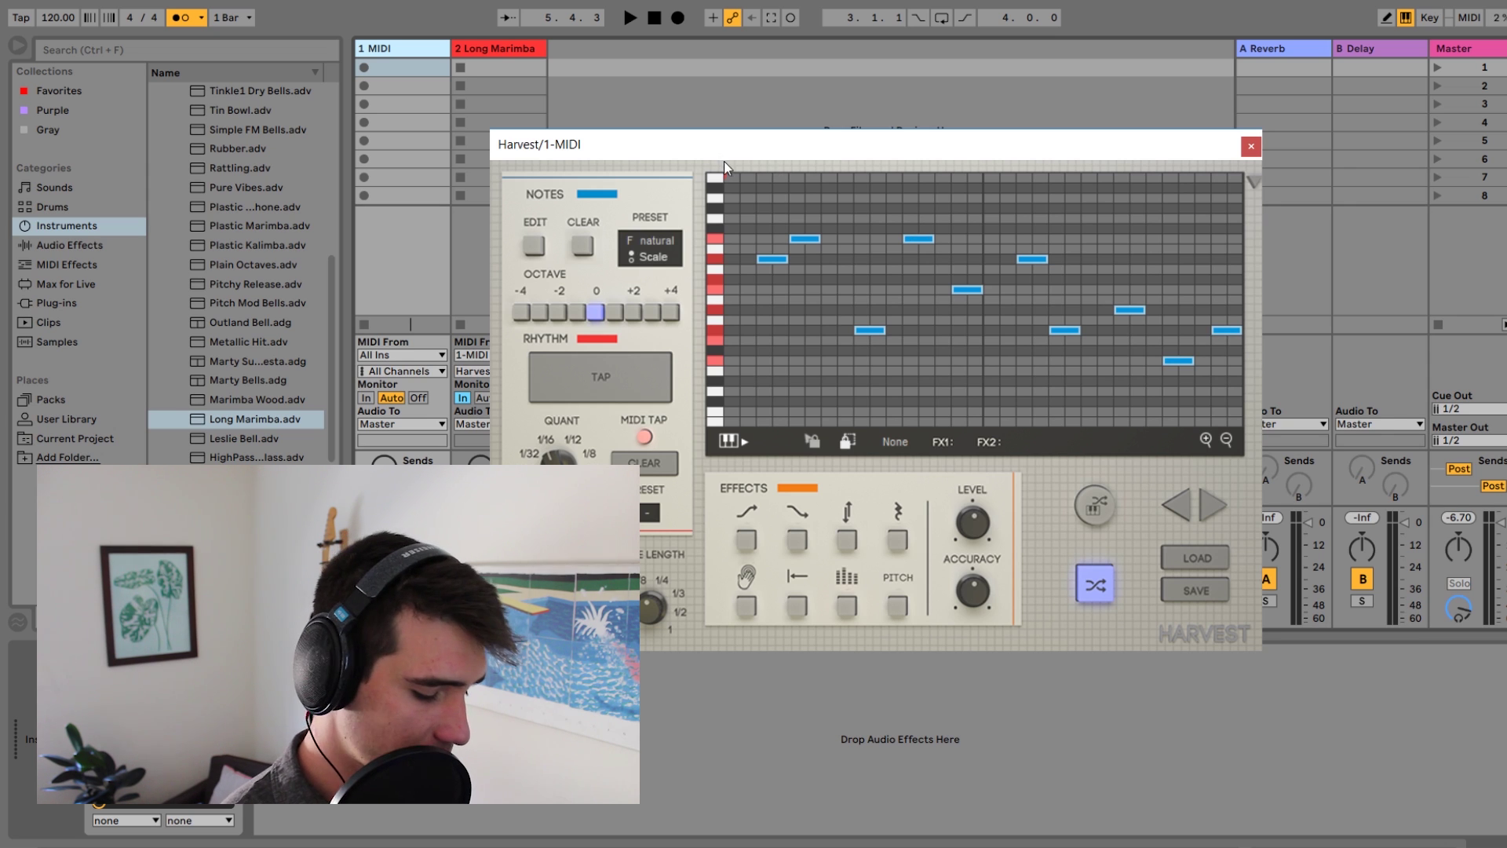
# Switch to the arrangement, arm the Long Marimba track, and record Harvest's melody onto it.
pyautogui.press('Tab')
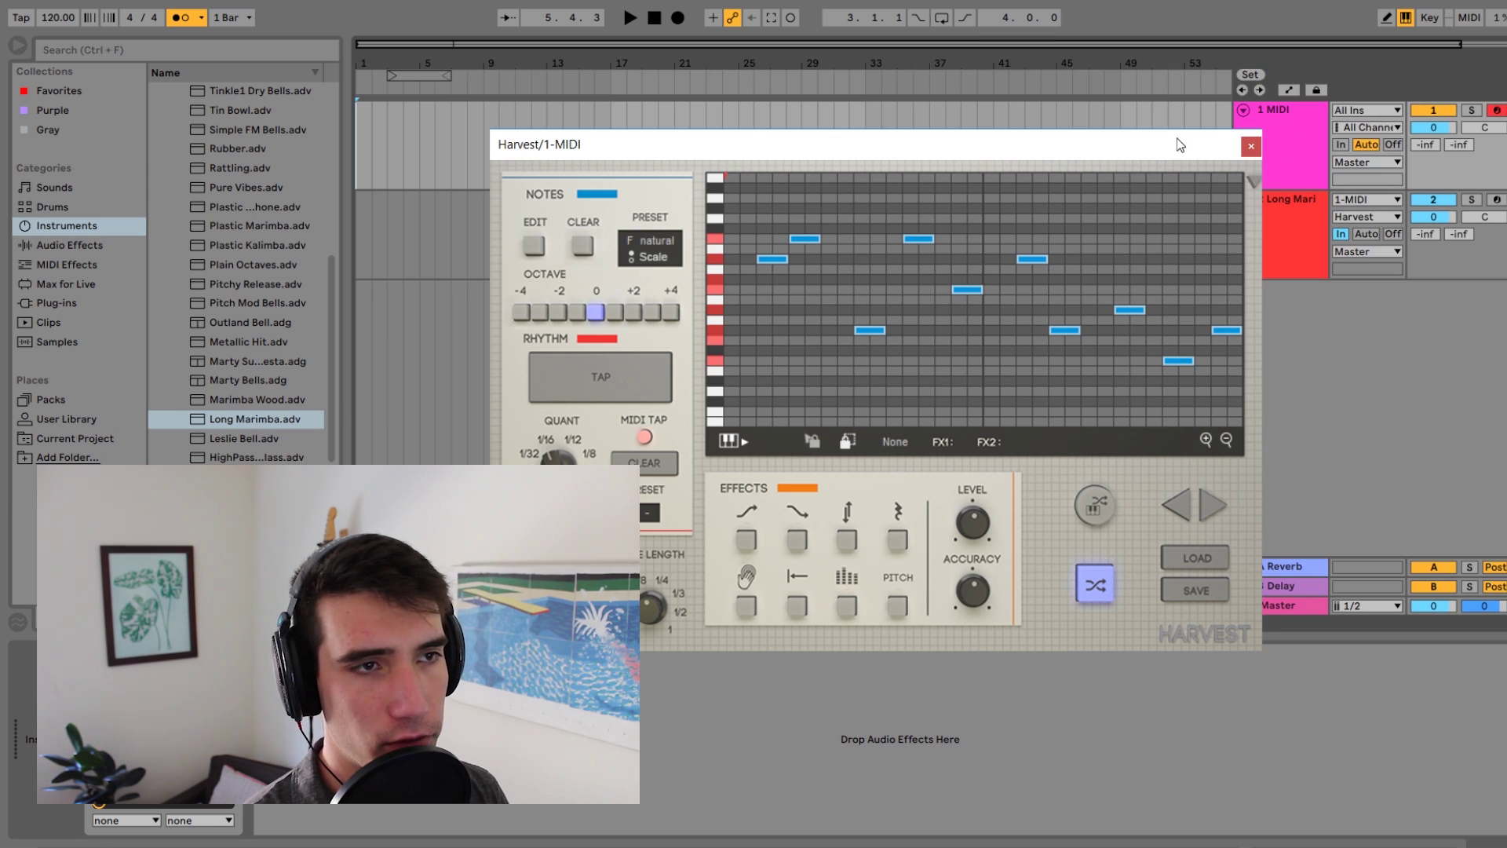
pyautogui.click(1492, 206)
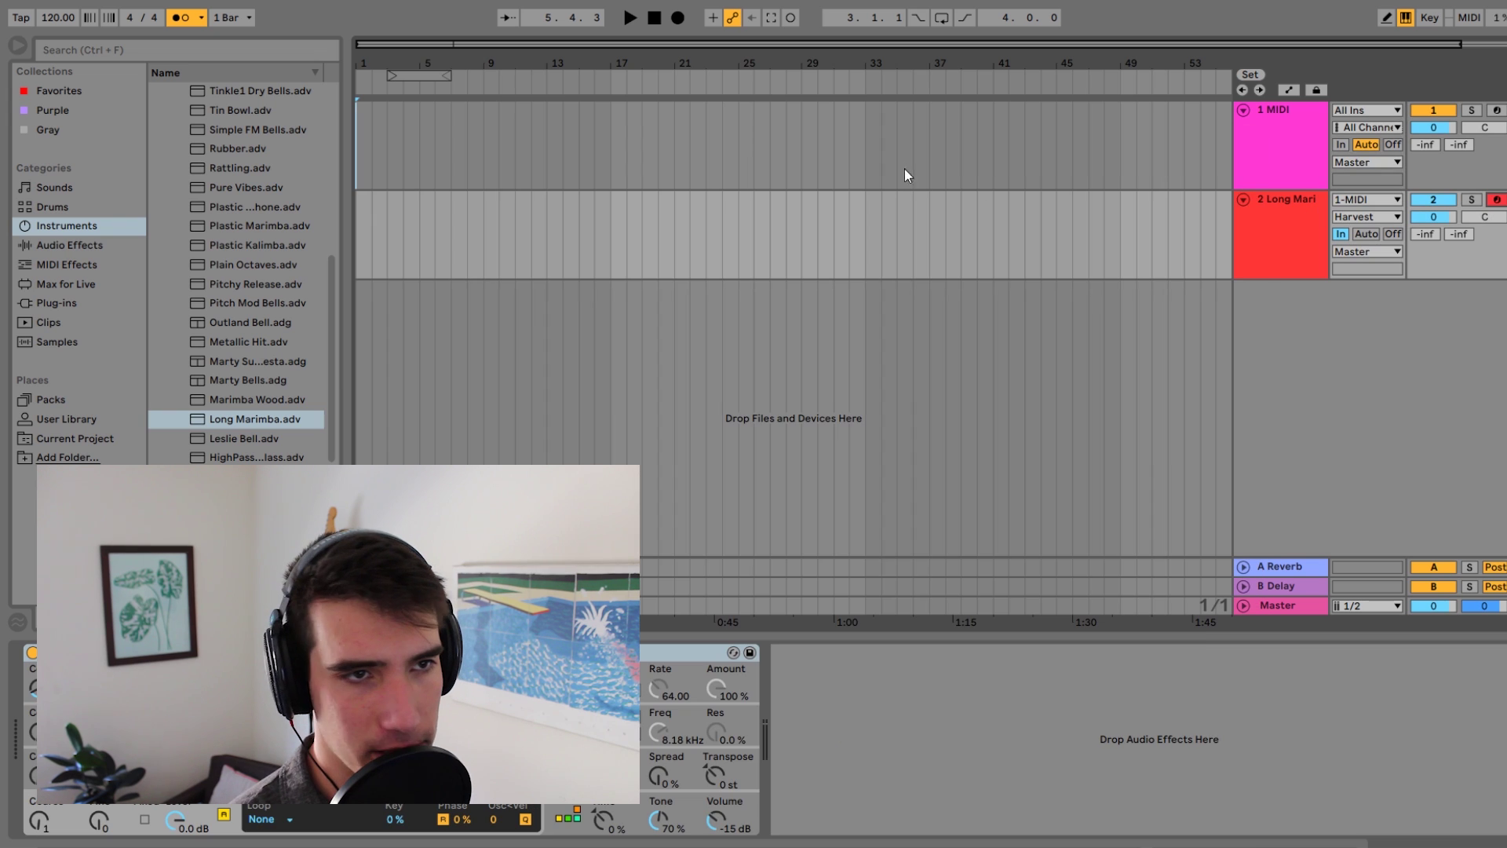
pyautogui.click(678, 17)
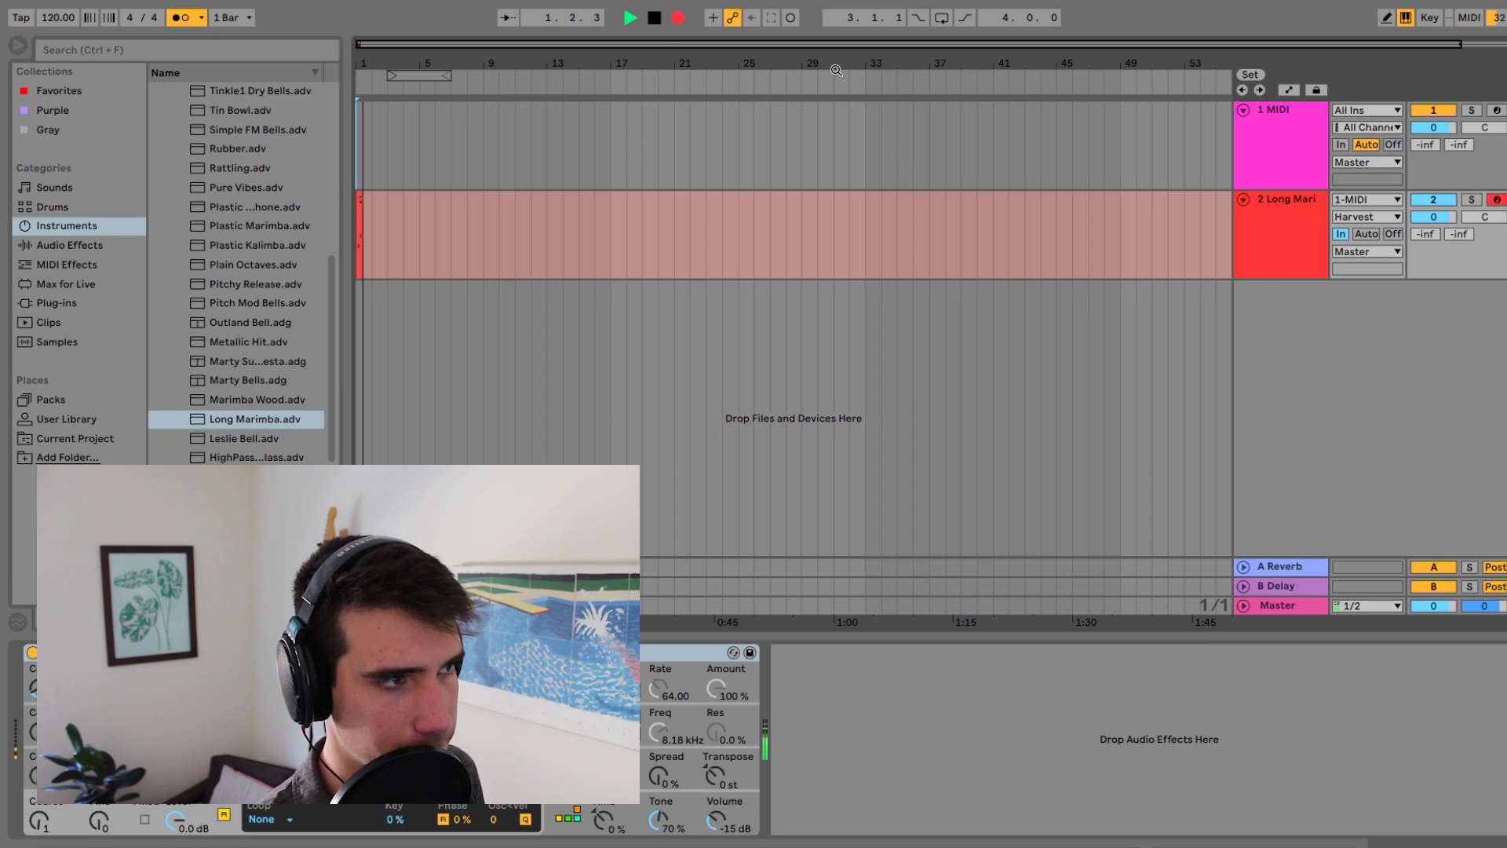
pyautogui.click(654, 17)
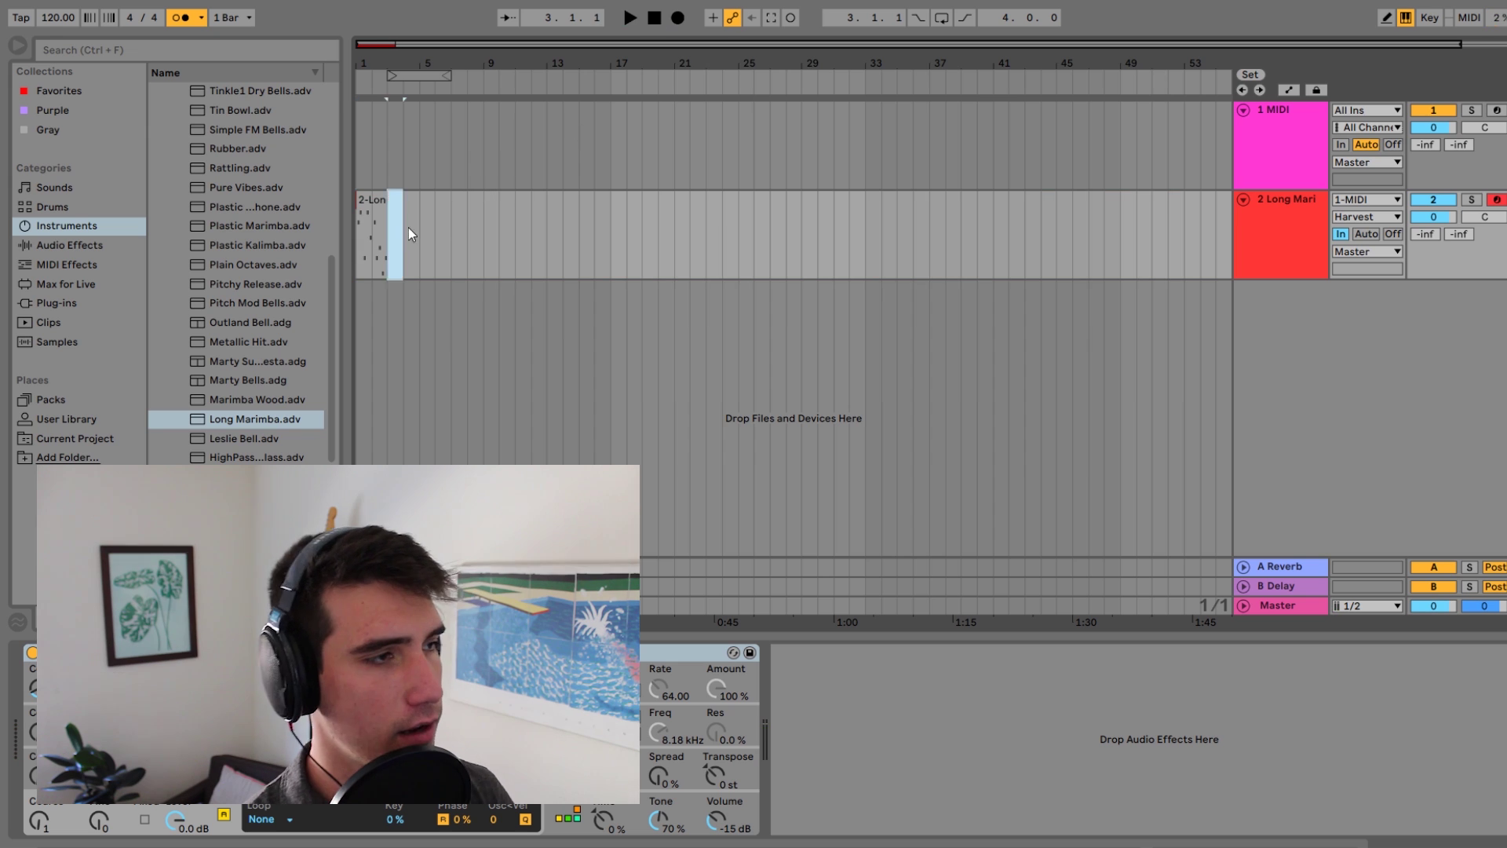
# Move the recorded Long Marimba clip to bar 3, shorten the loop to the two bars it covers, and enable looping.
pyautogui.click(408, 228)
pyautogui.moveTo(394, 201); pyautogui.dragTo(430, 198)
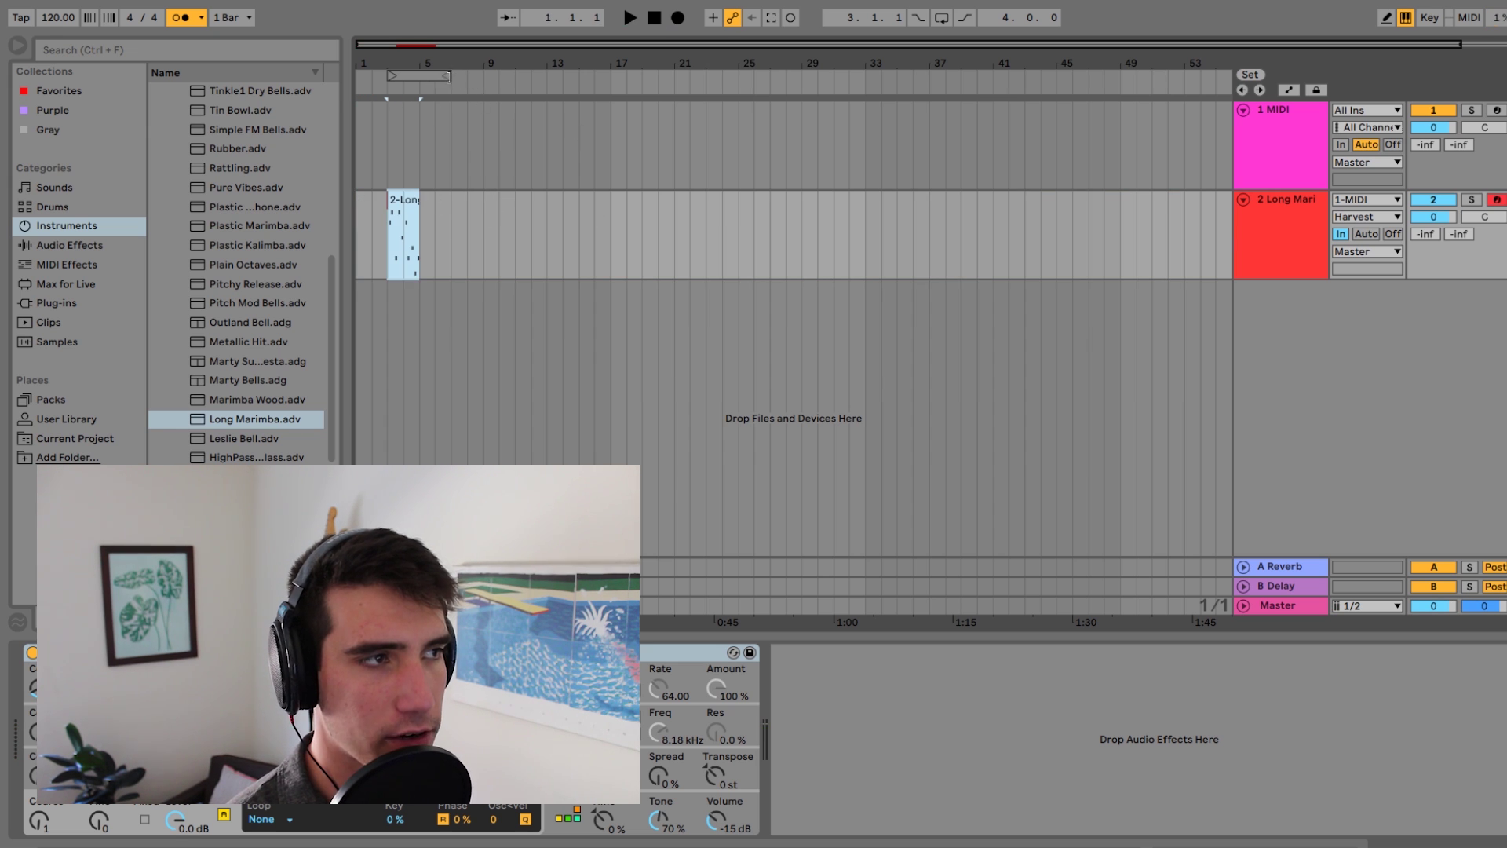
pyautogui.moveTo(447, 76); pyautogui.dragTo(421, 77)
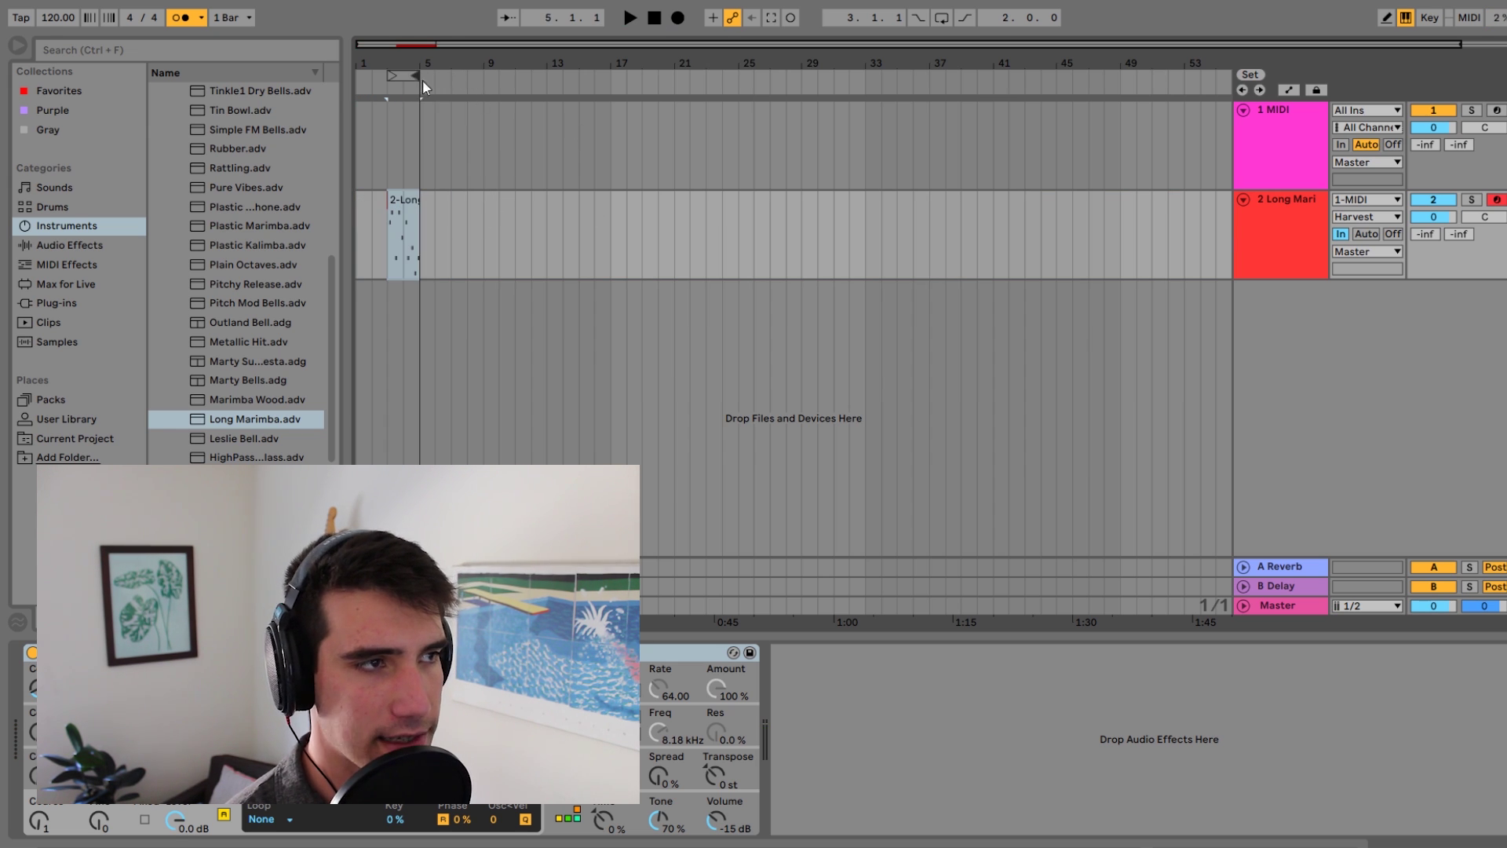
pyautogui.click(942, 17)
# Duplicate the Long Marimba track with its clip and set the copy's monitoring to Auto.
pyautogui.rightClick(1293, 199)
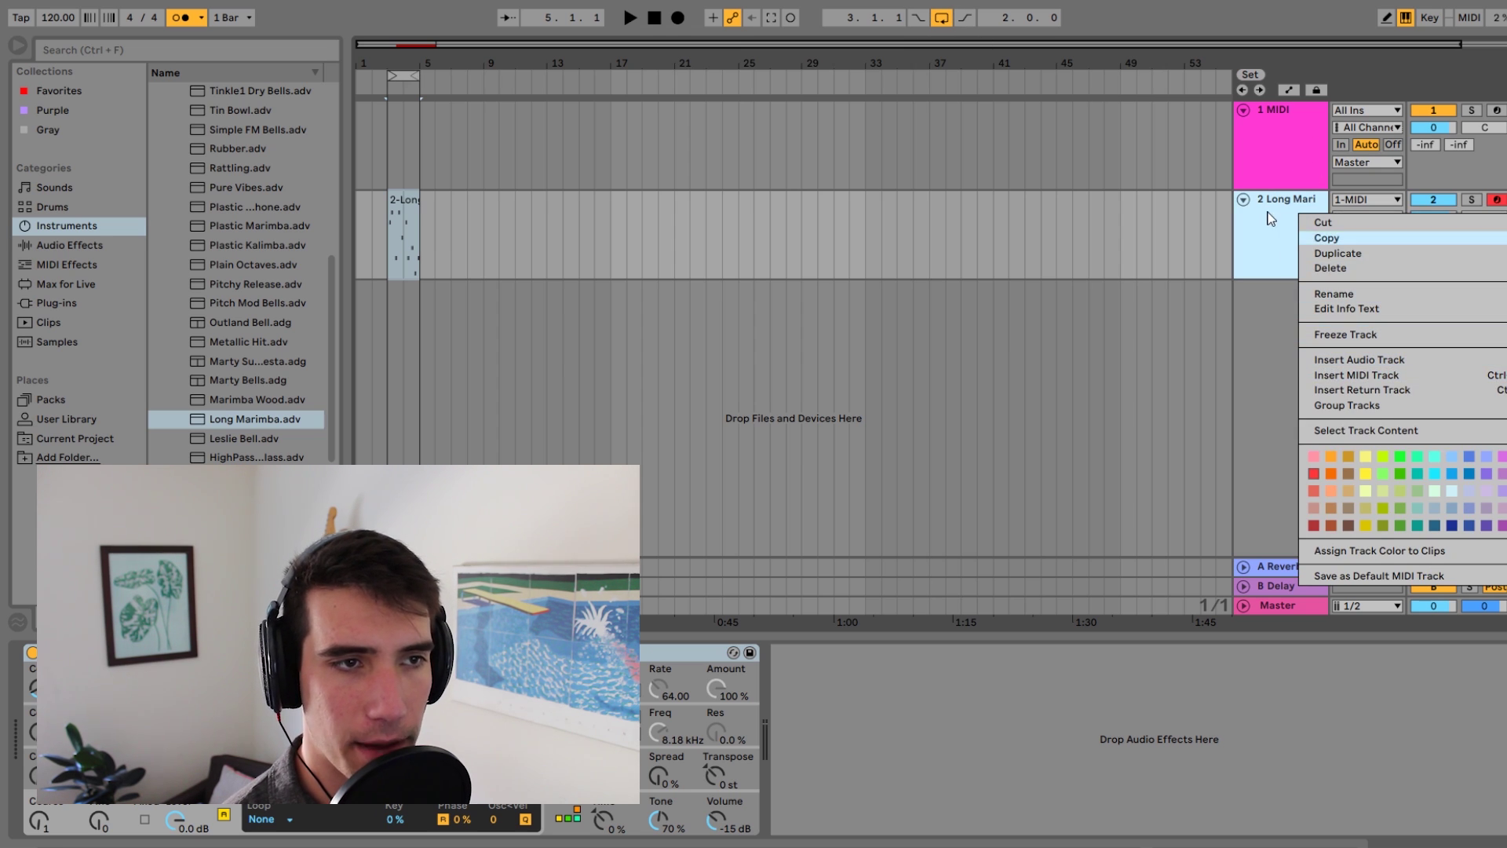
pyautogui.click(1335, 252)
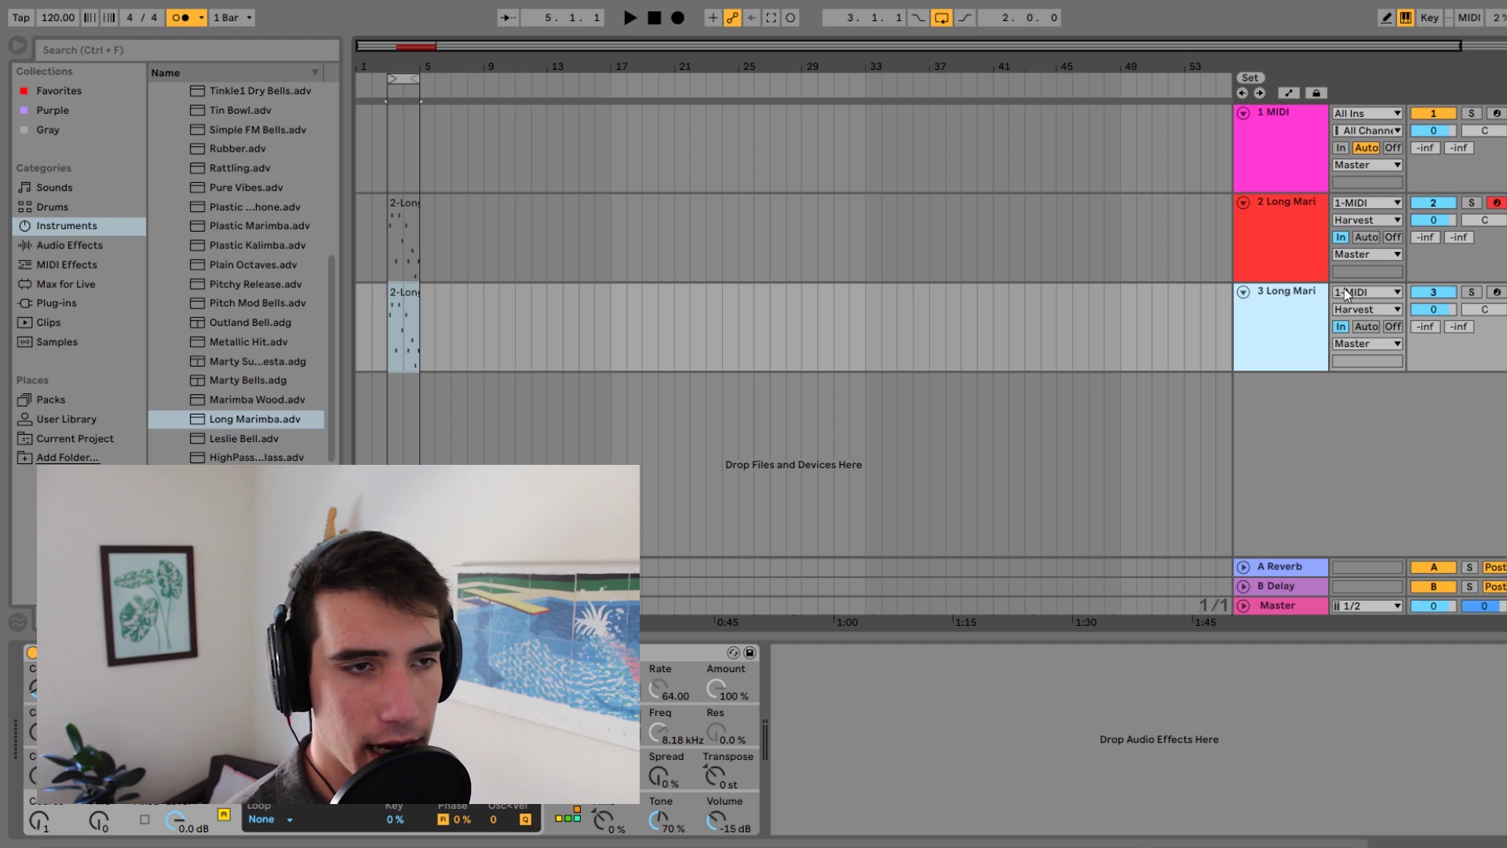
pyautogui.click(1367, 327)
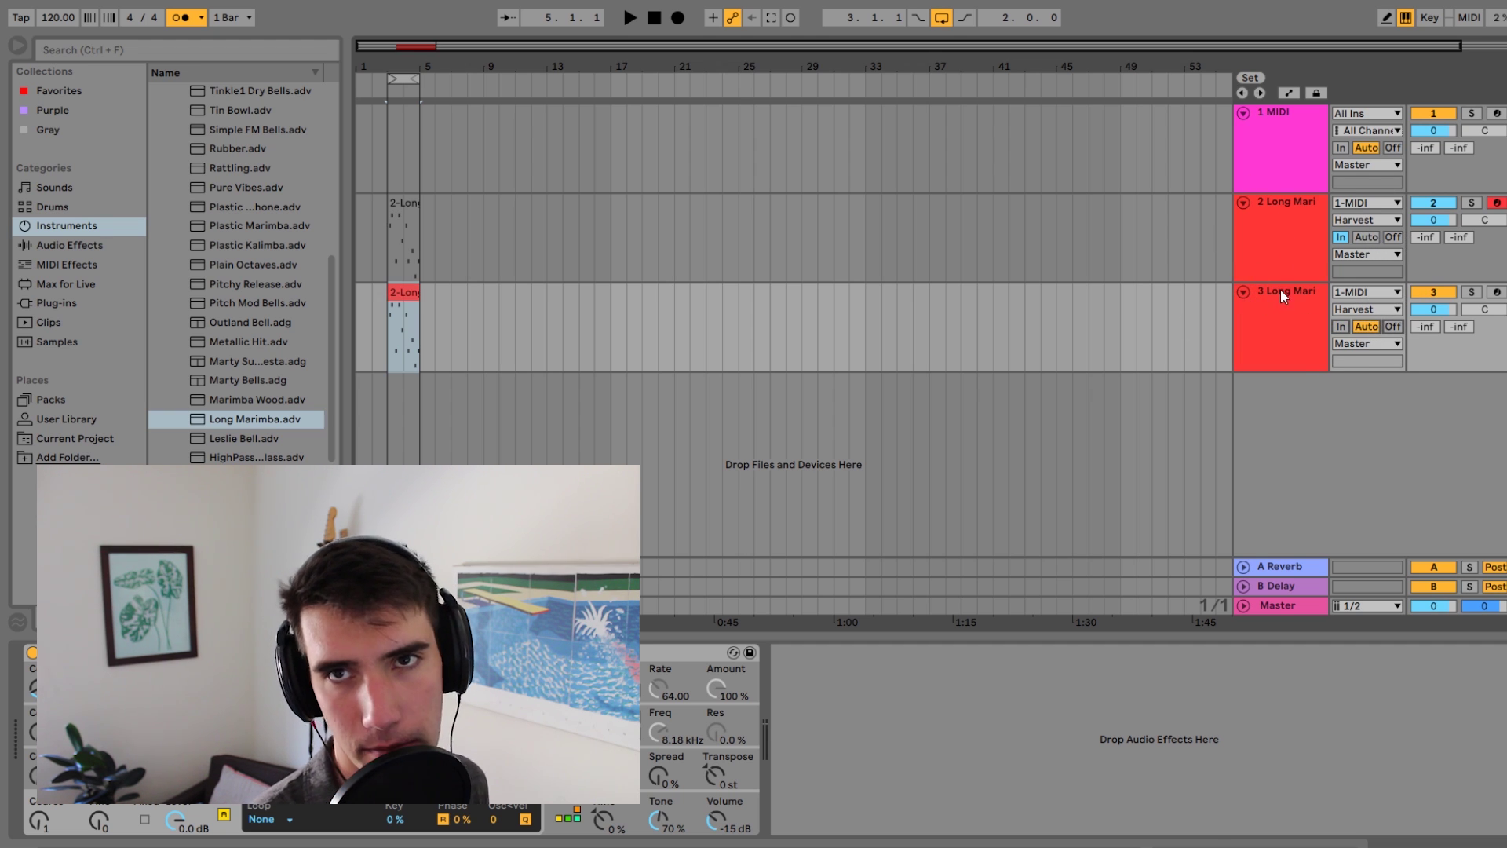
# Delete the clip from the original Long Marimba track and place the insert marker at bar 3 on that track.
pyautogui.moveTo(563, 235); pyautogui.dragTo(357, 226)
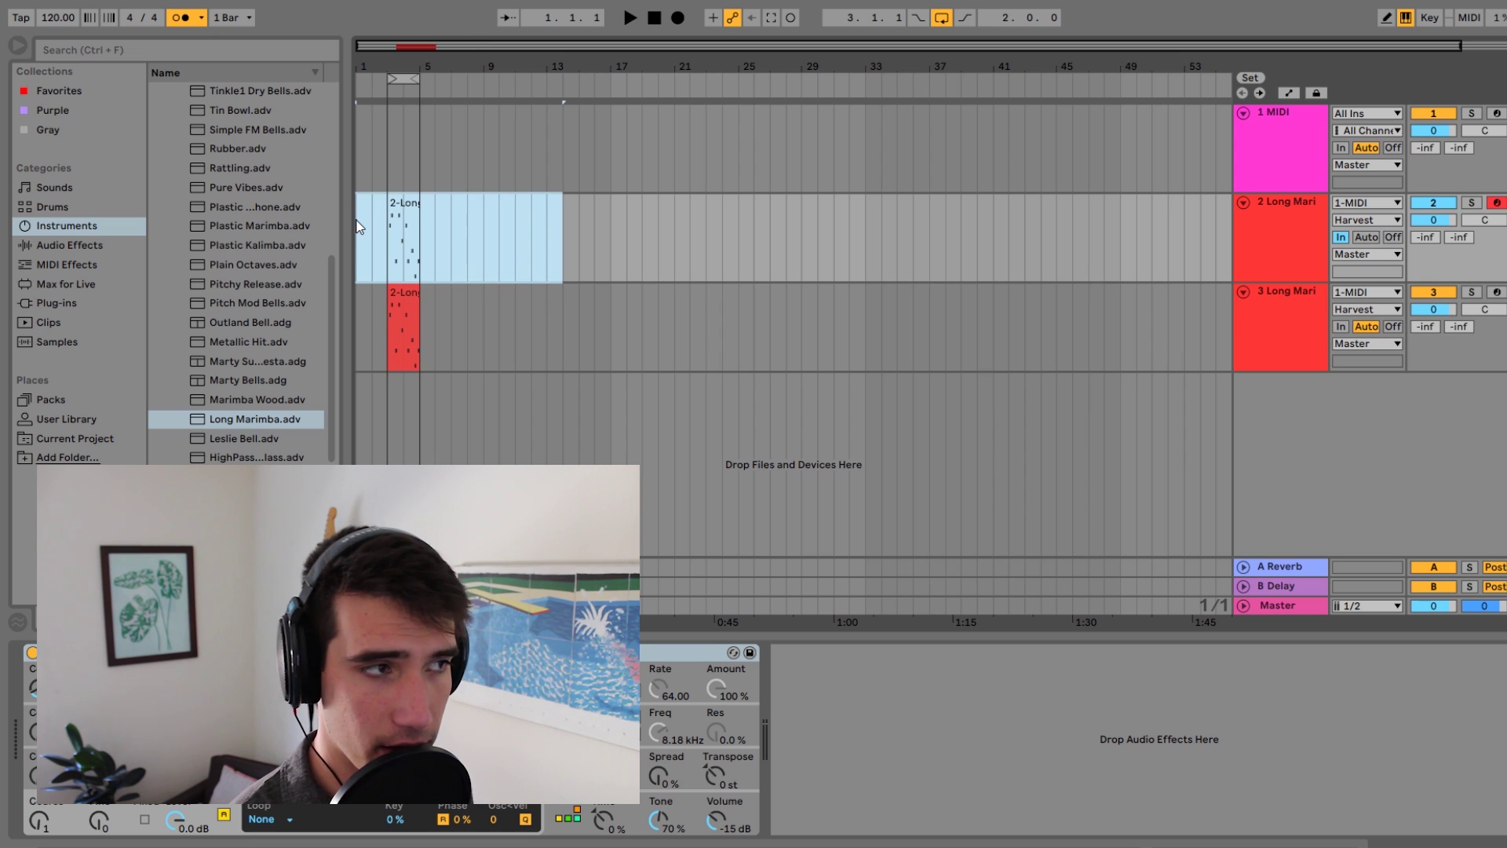
pyautogui.press('Delete')
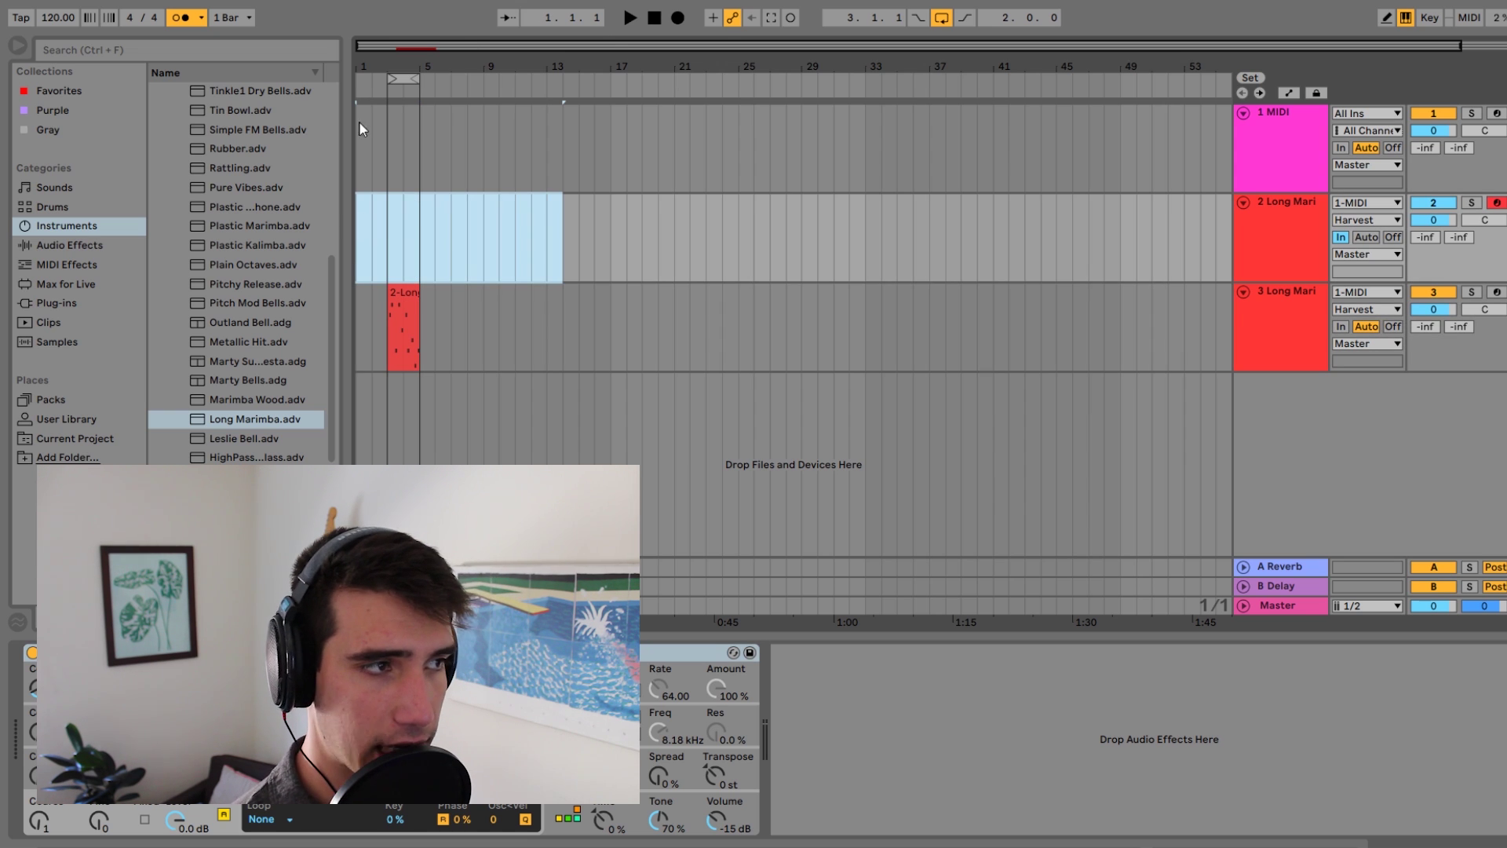
pyautogui.click(393, 249)
# Open Harvest from the 1 MIDI track, clear its rhythm, and set the note range to octave -1.
pyautogui.click(1266, 148)
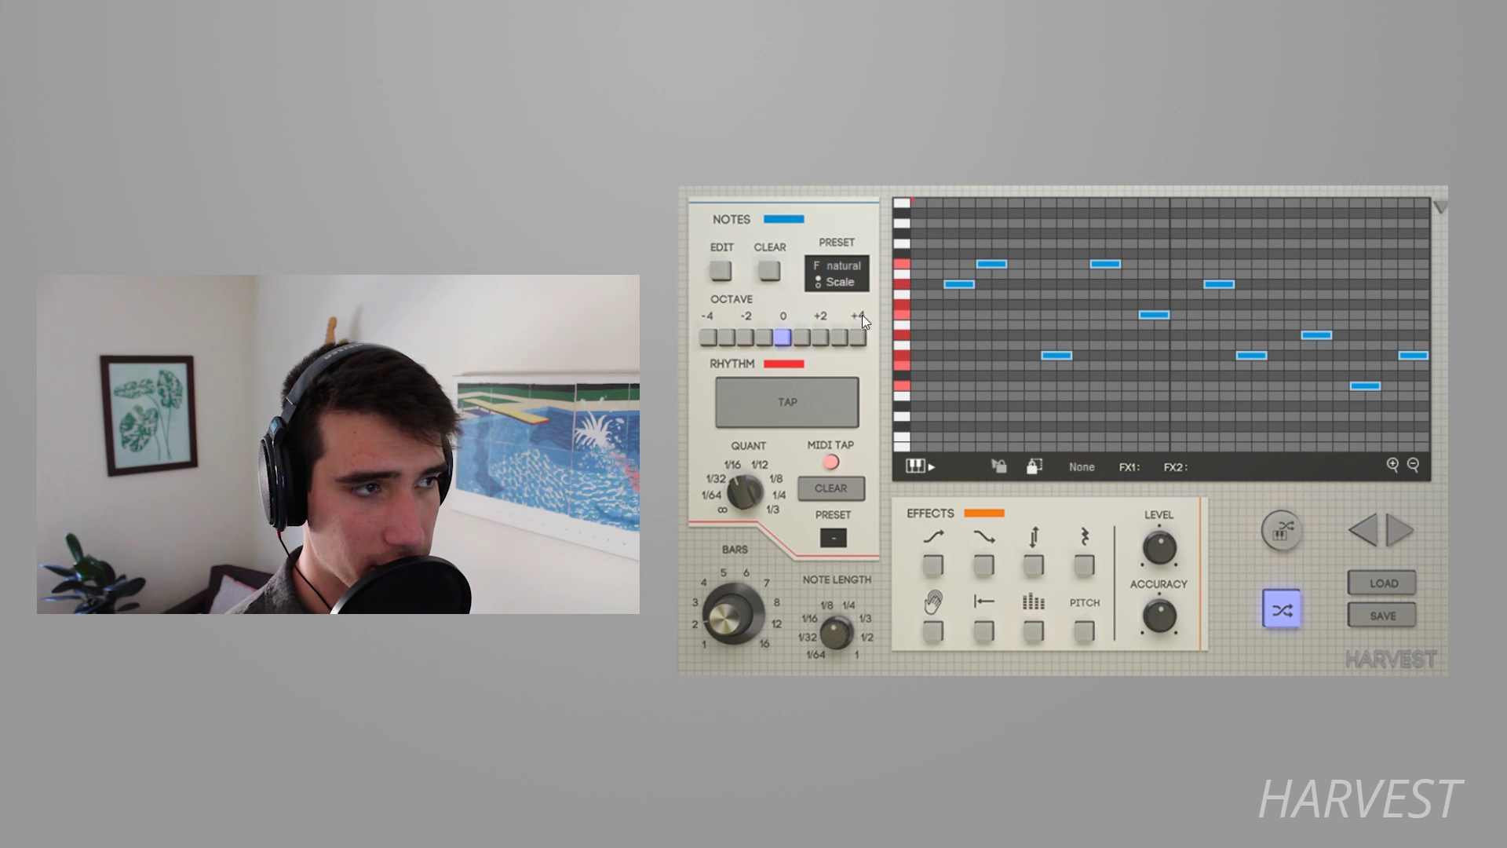
pyautogui.click(845, 489)
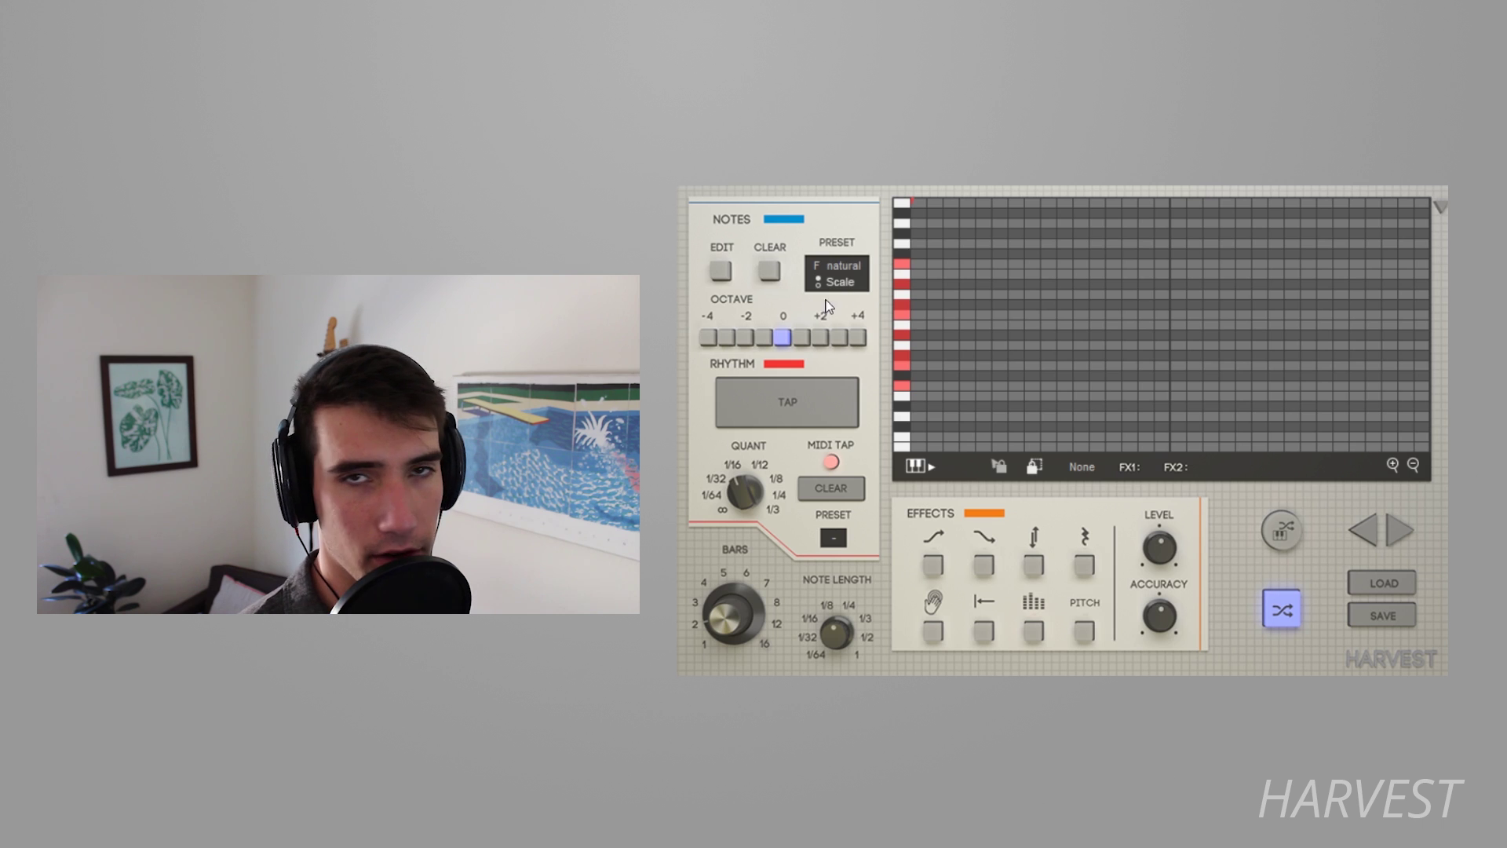
pyautogui.scroll(-3, 911, 367)
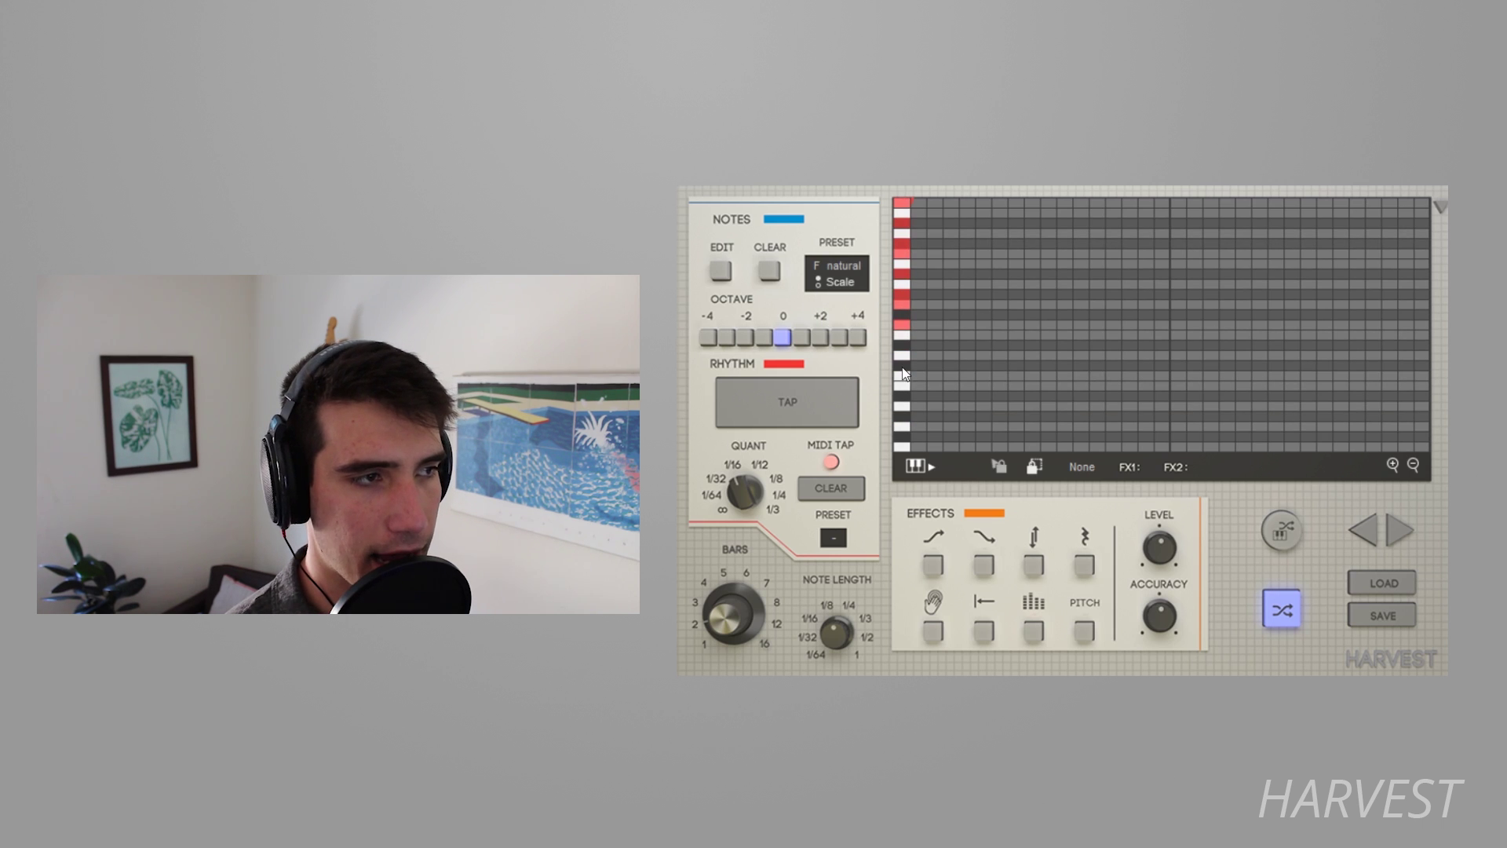
pyautogui.click(765, 338)
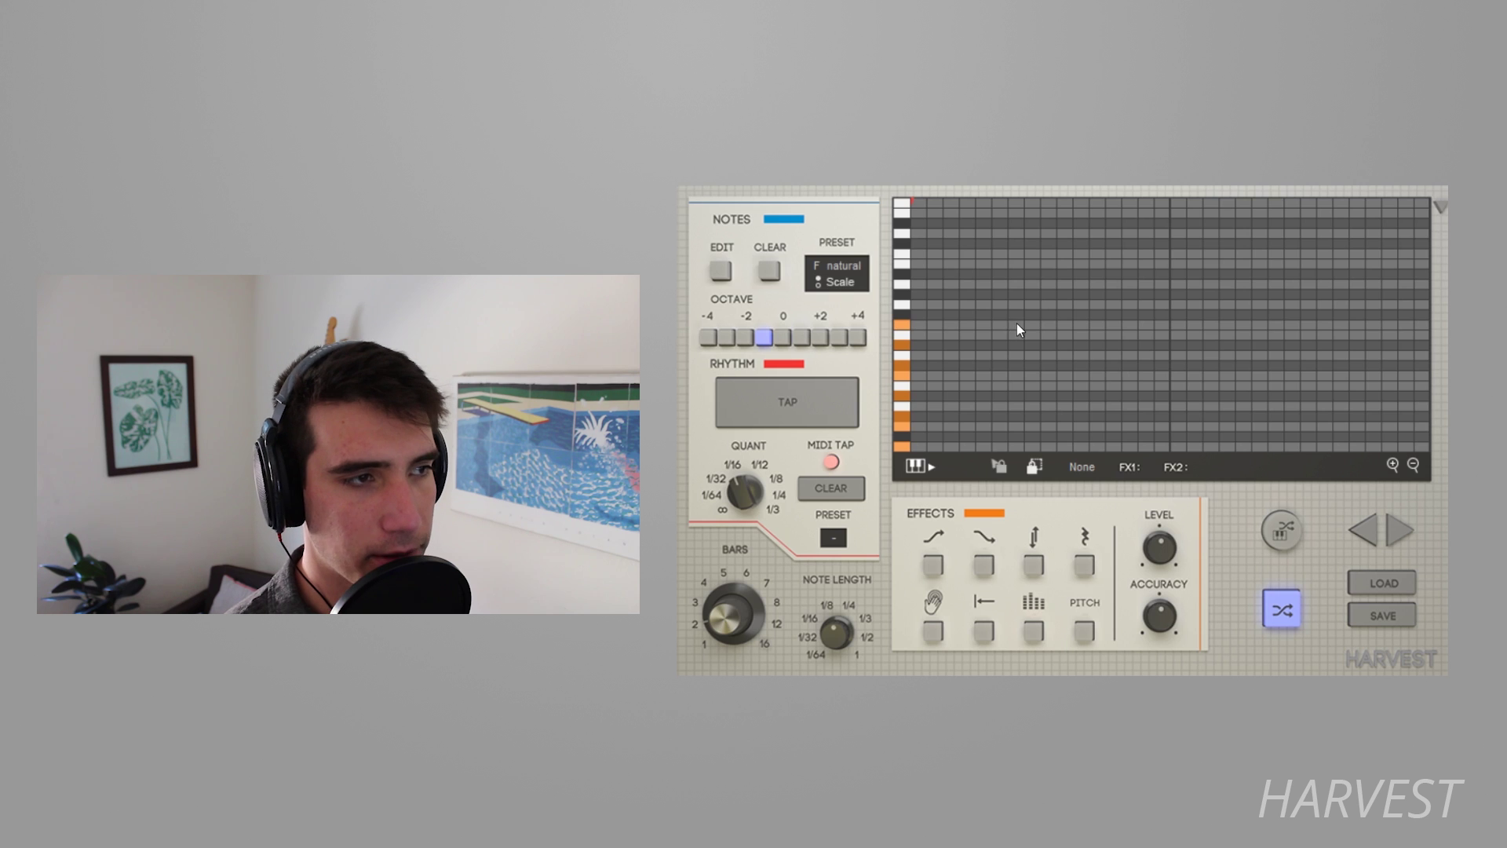
pyautogui.scroll(-2, 973, 333)
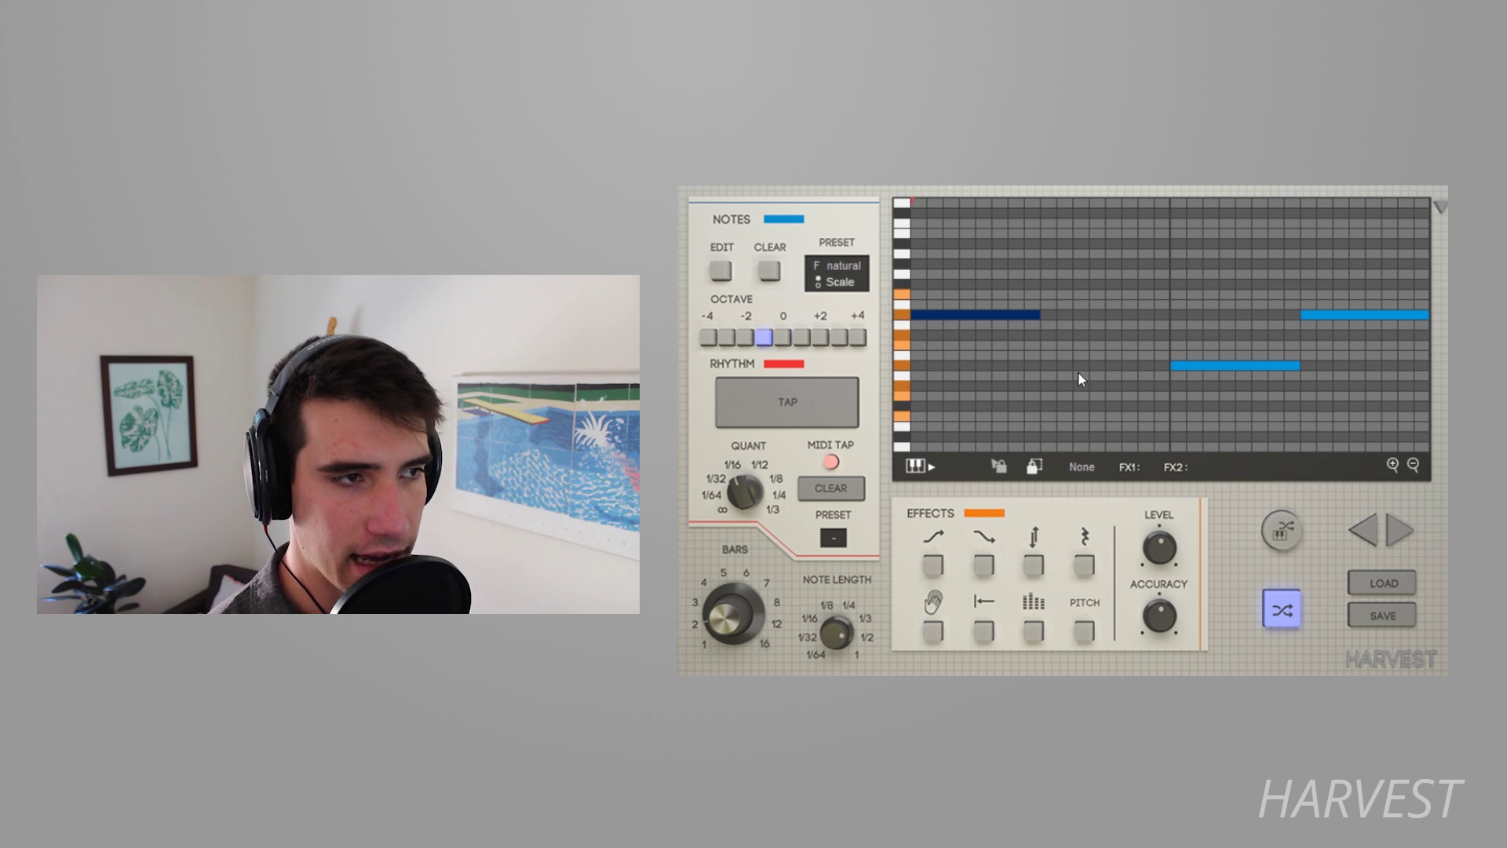
# Extend Harvest's note range by enabling octave -2 alongside octave -1.
pyautogui.click(746, 337)
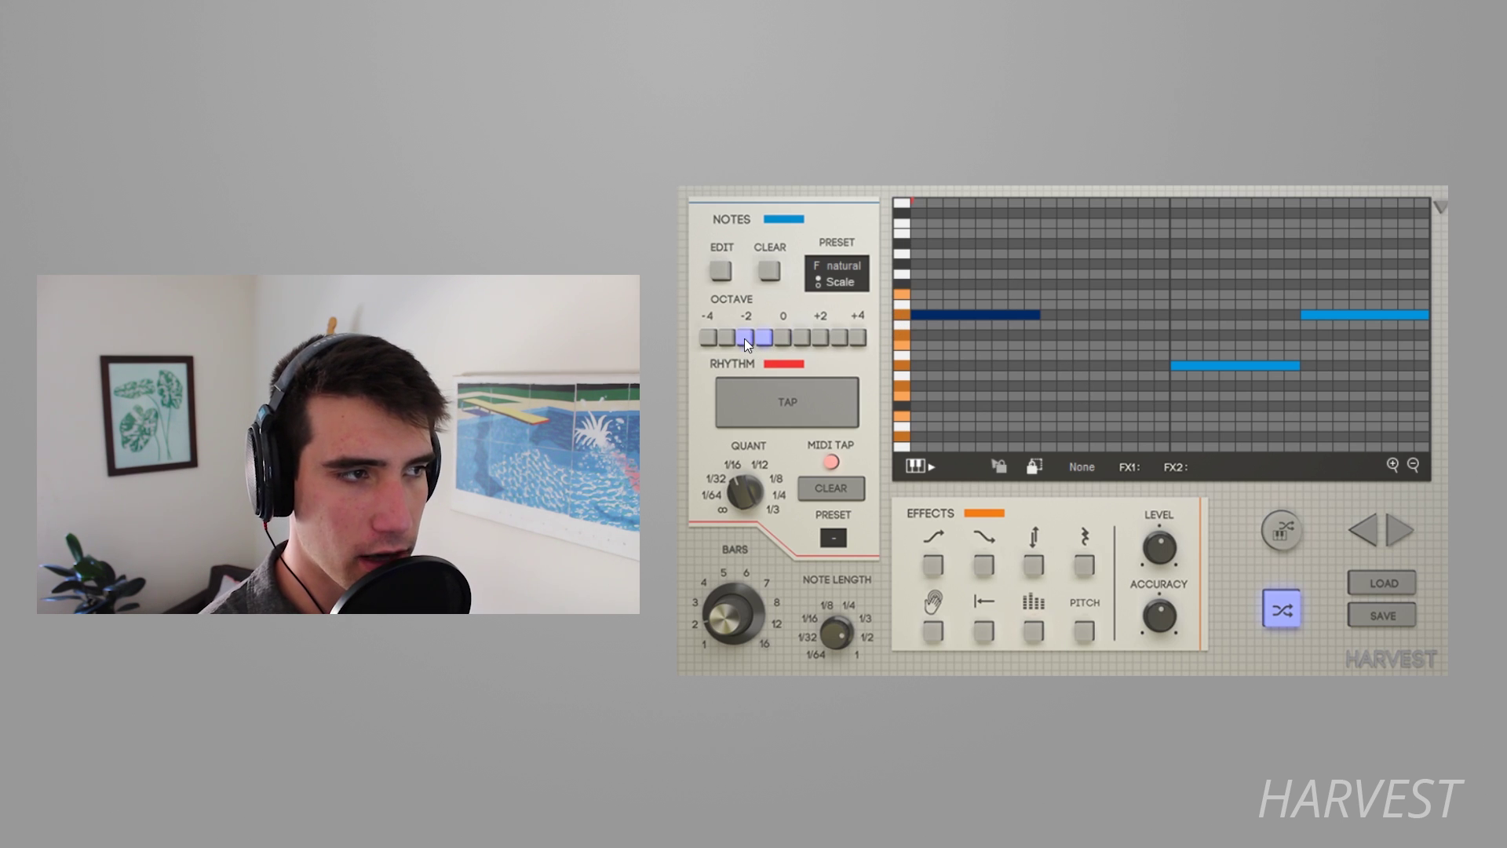
pyautogui.scroll(-5, 944, 345)
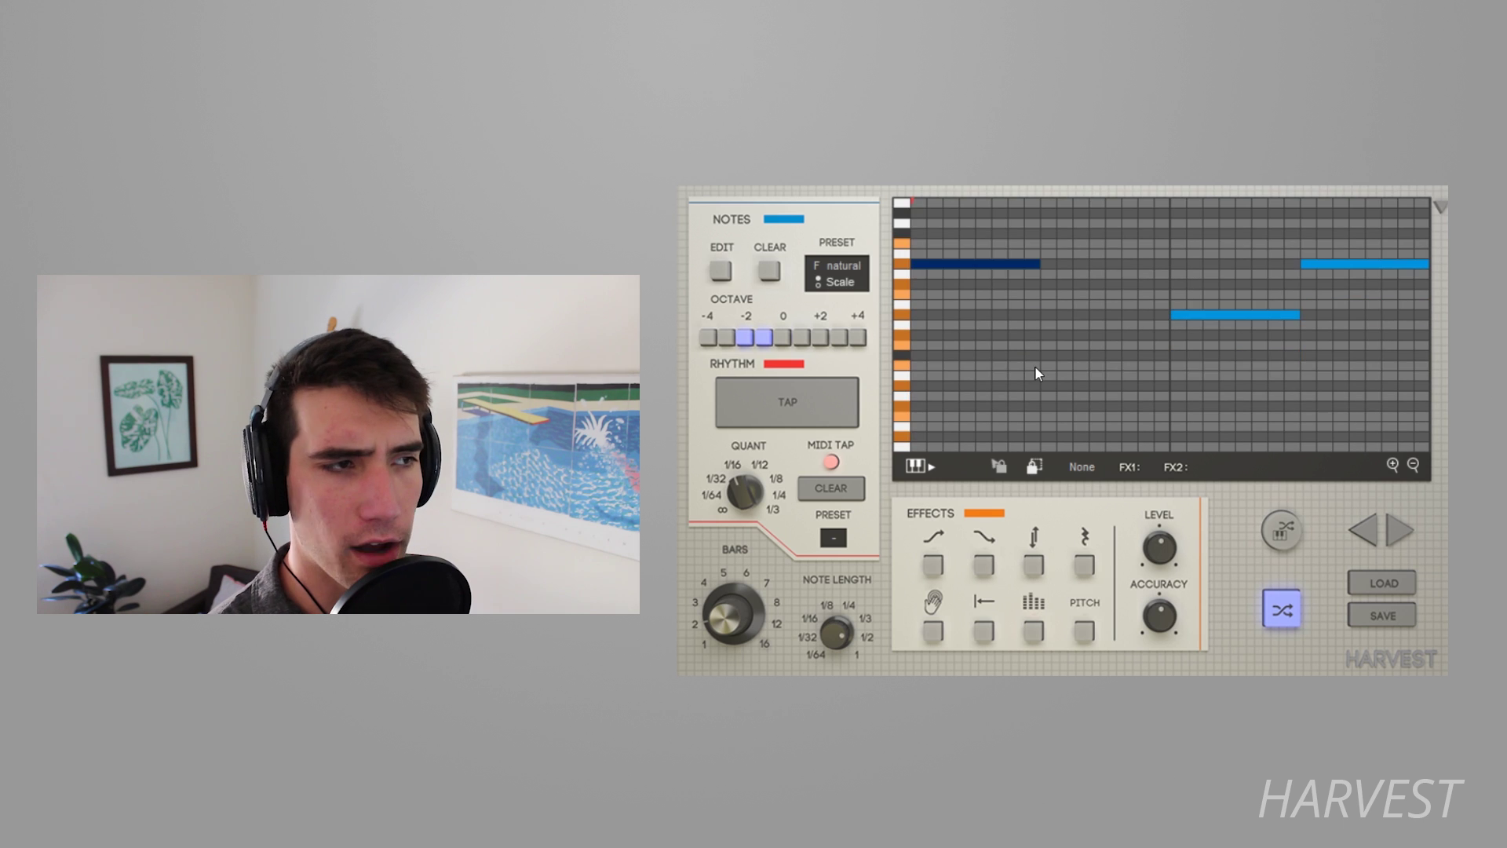
pyautogui.scroll(3, 946, 267)
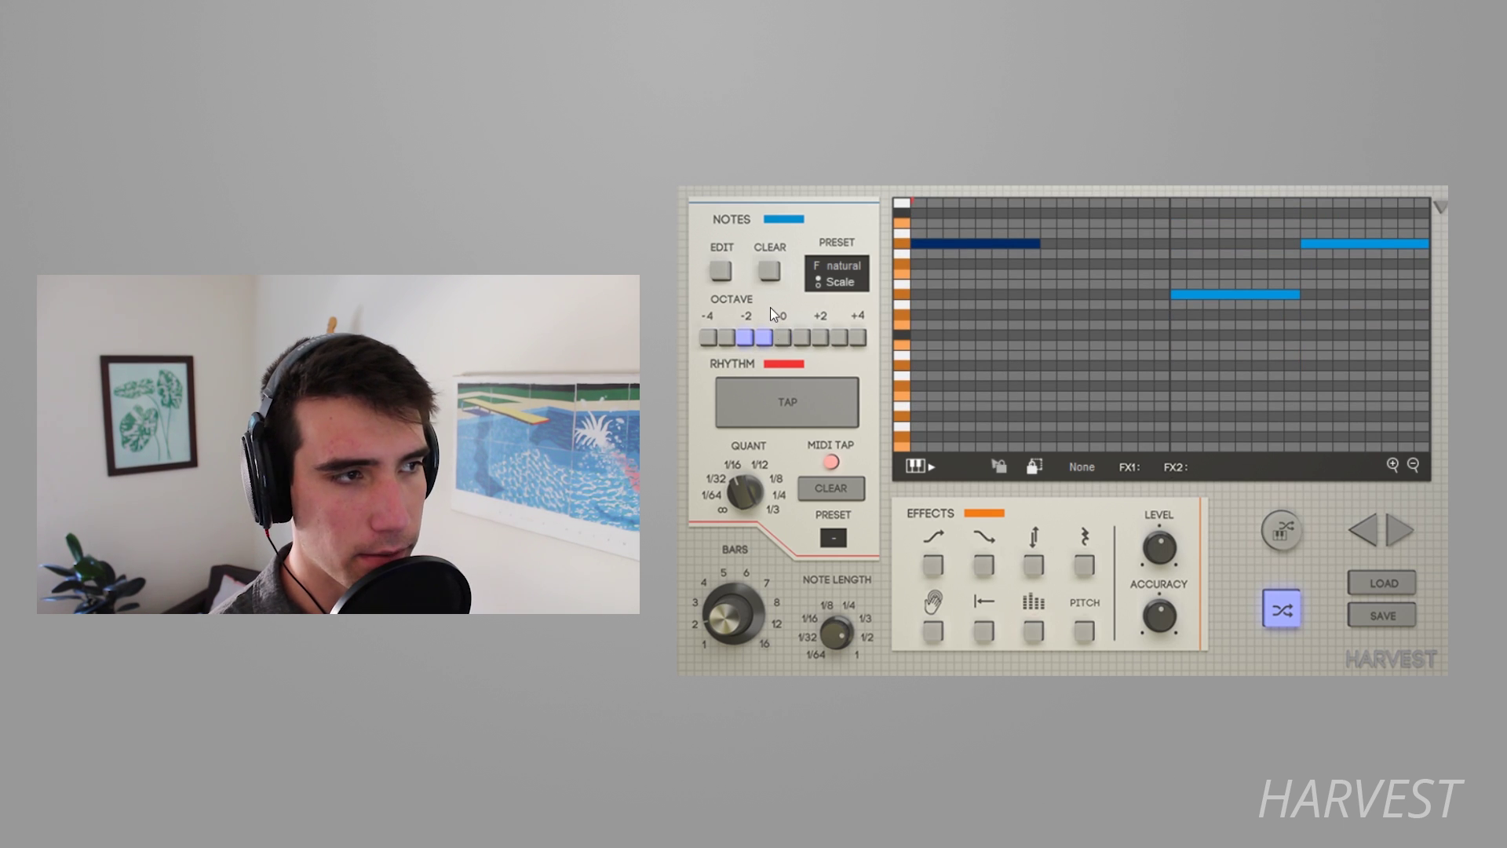
# Randomise the three long notes in Harvest, play the pattern, and lock the first two notes.
pyautogui.click(1296, 596)
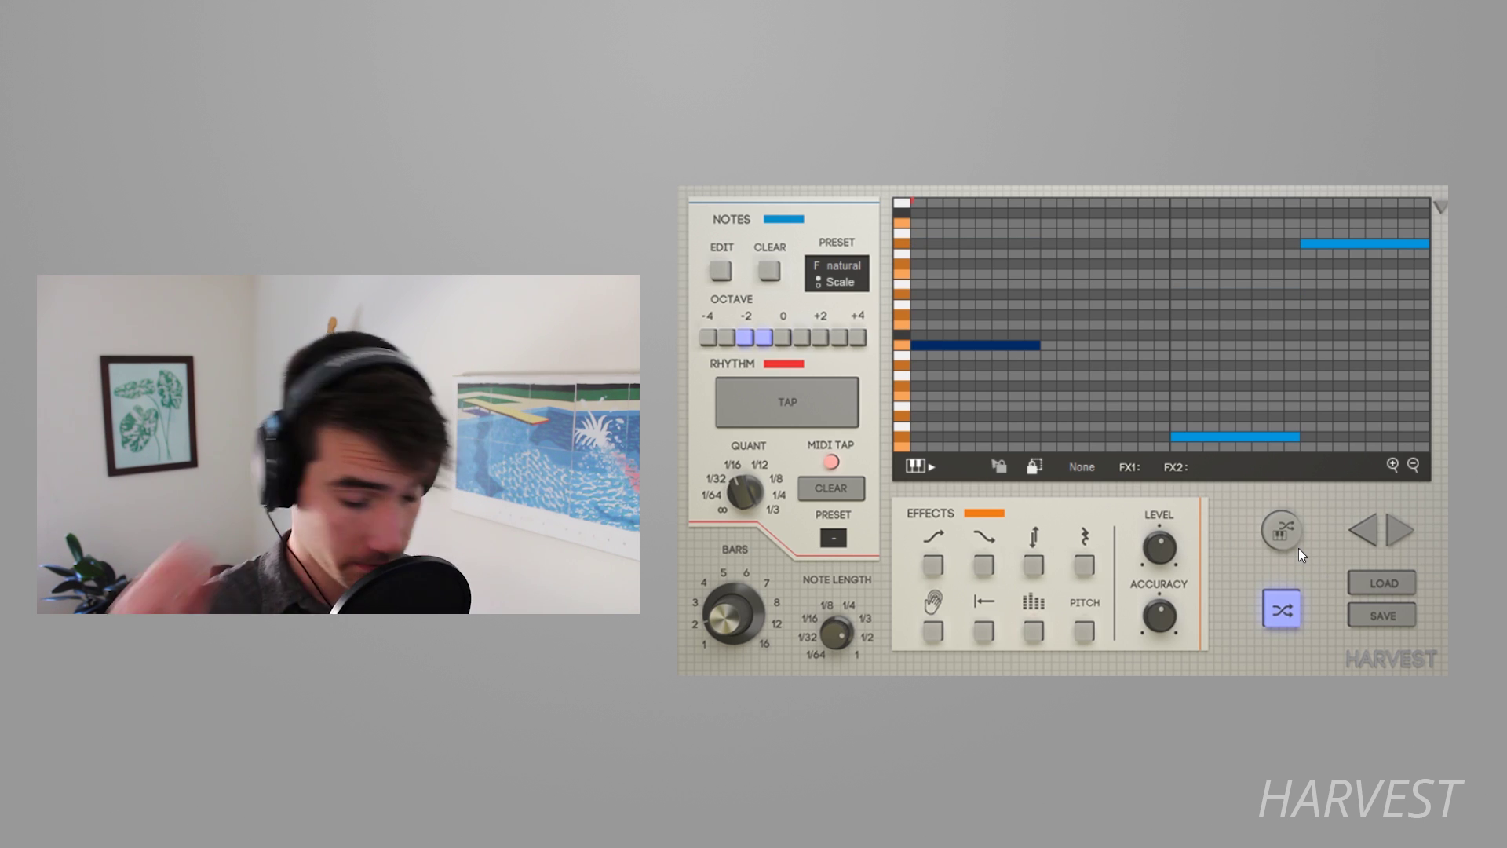
pyautogui.press('space')
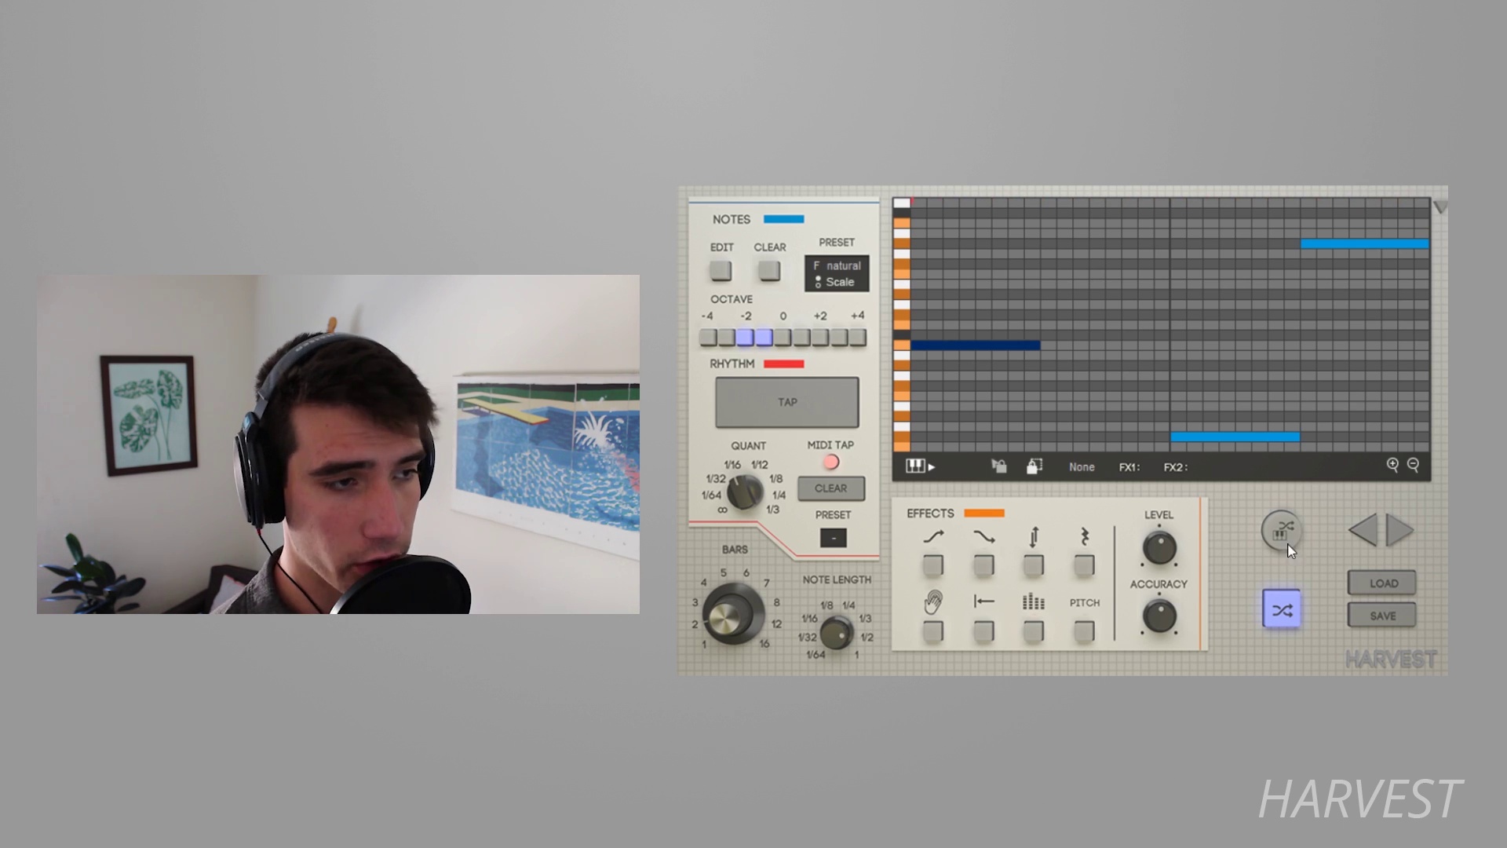
pyautogui.click(976, 347)
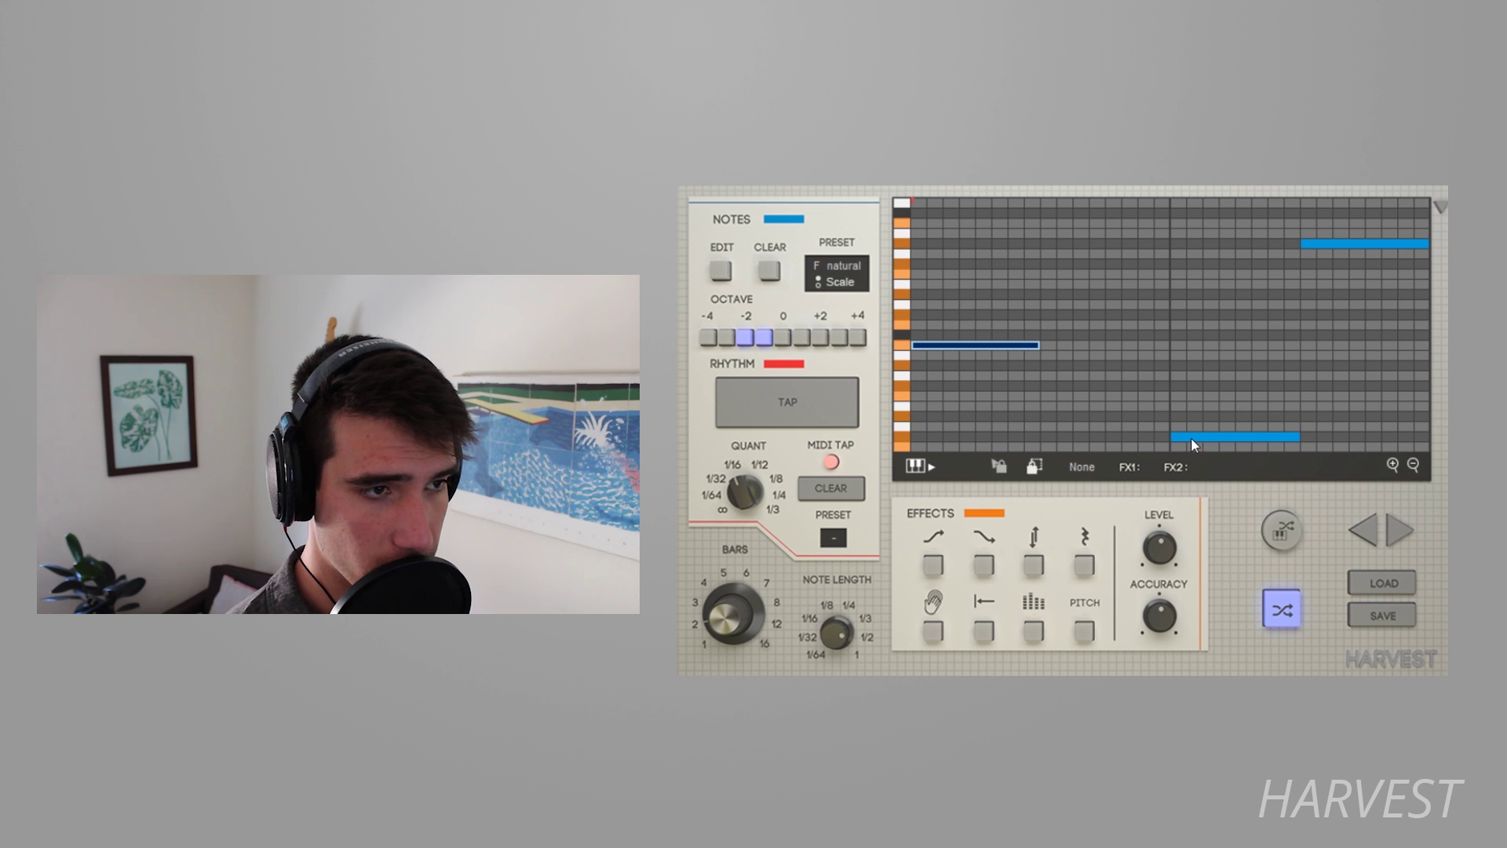
pyautogui.click(1192, 437)
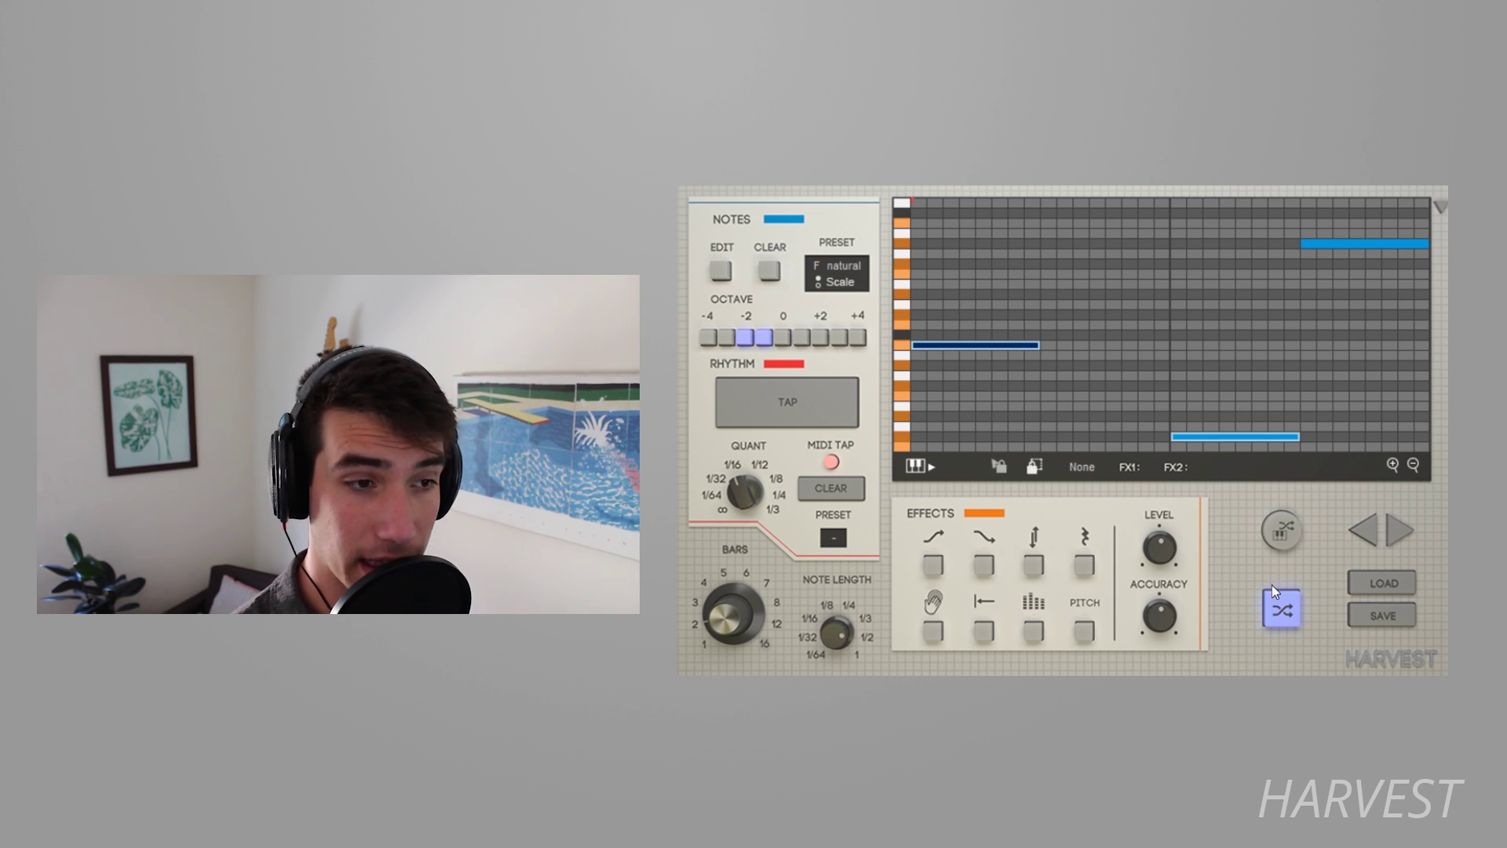
# Keep randomising the pattern's unlocked last note during playback while the first two notes remain locked.
pyautogui.click(1276, 607)
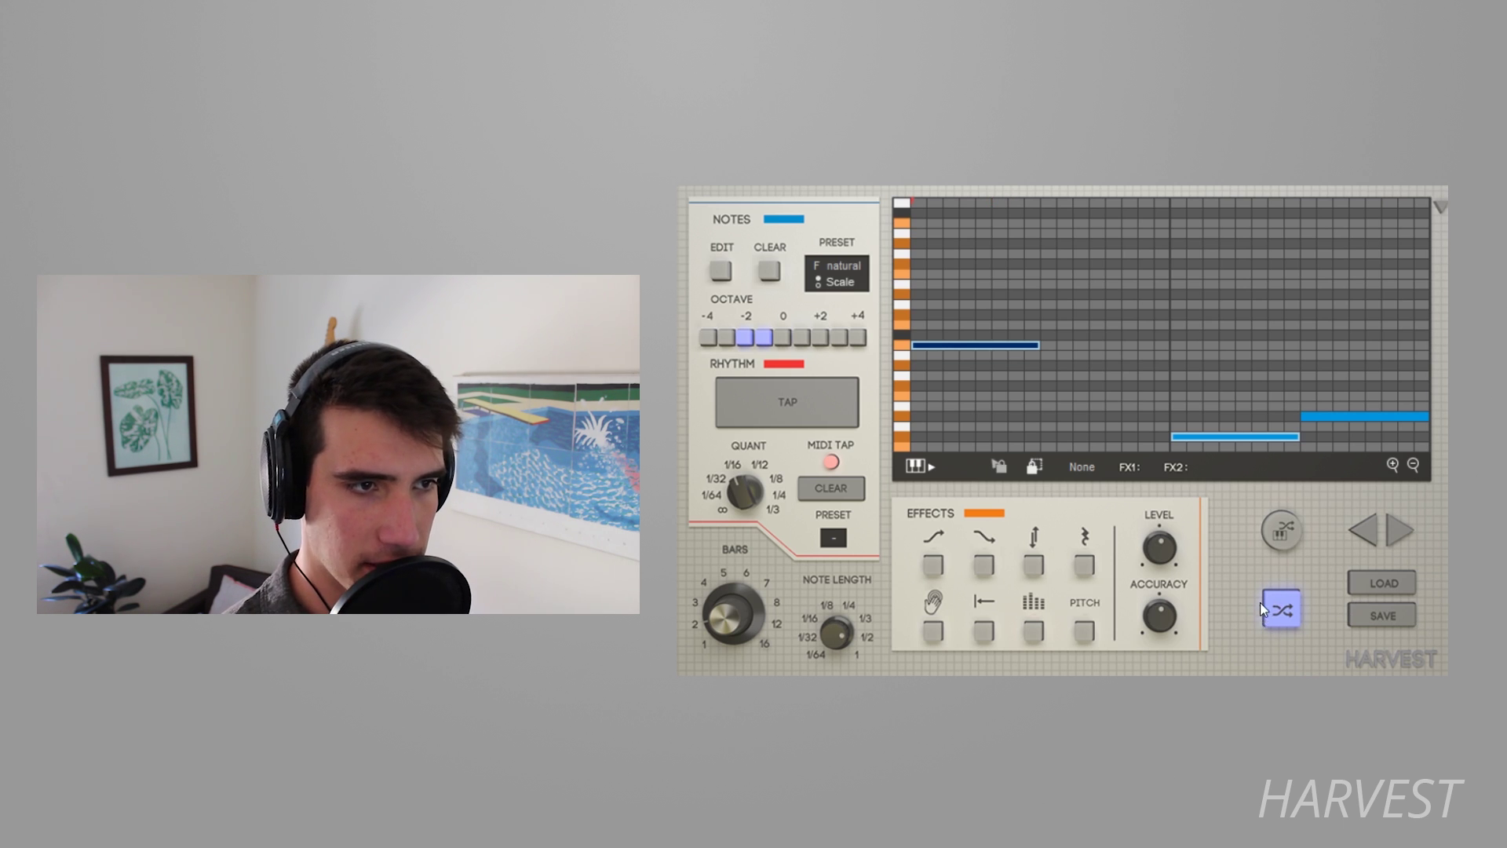
pyautogui.click(1286, 606)
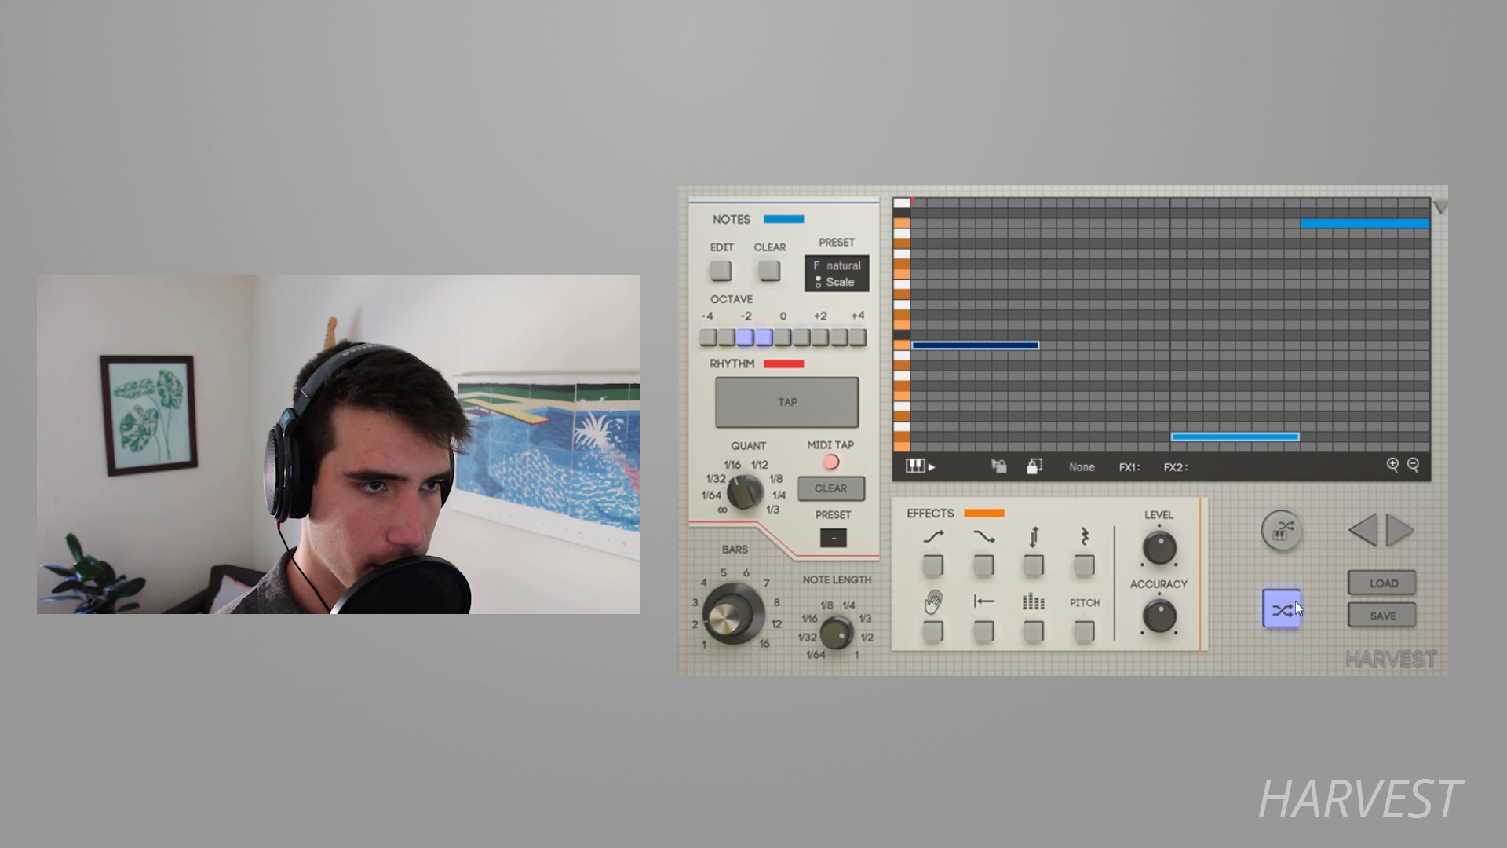
pyautogui.click(1296, 602)
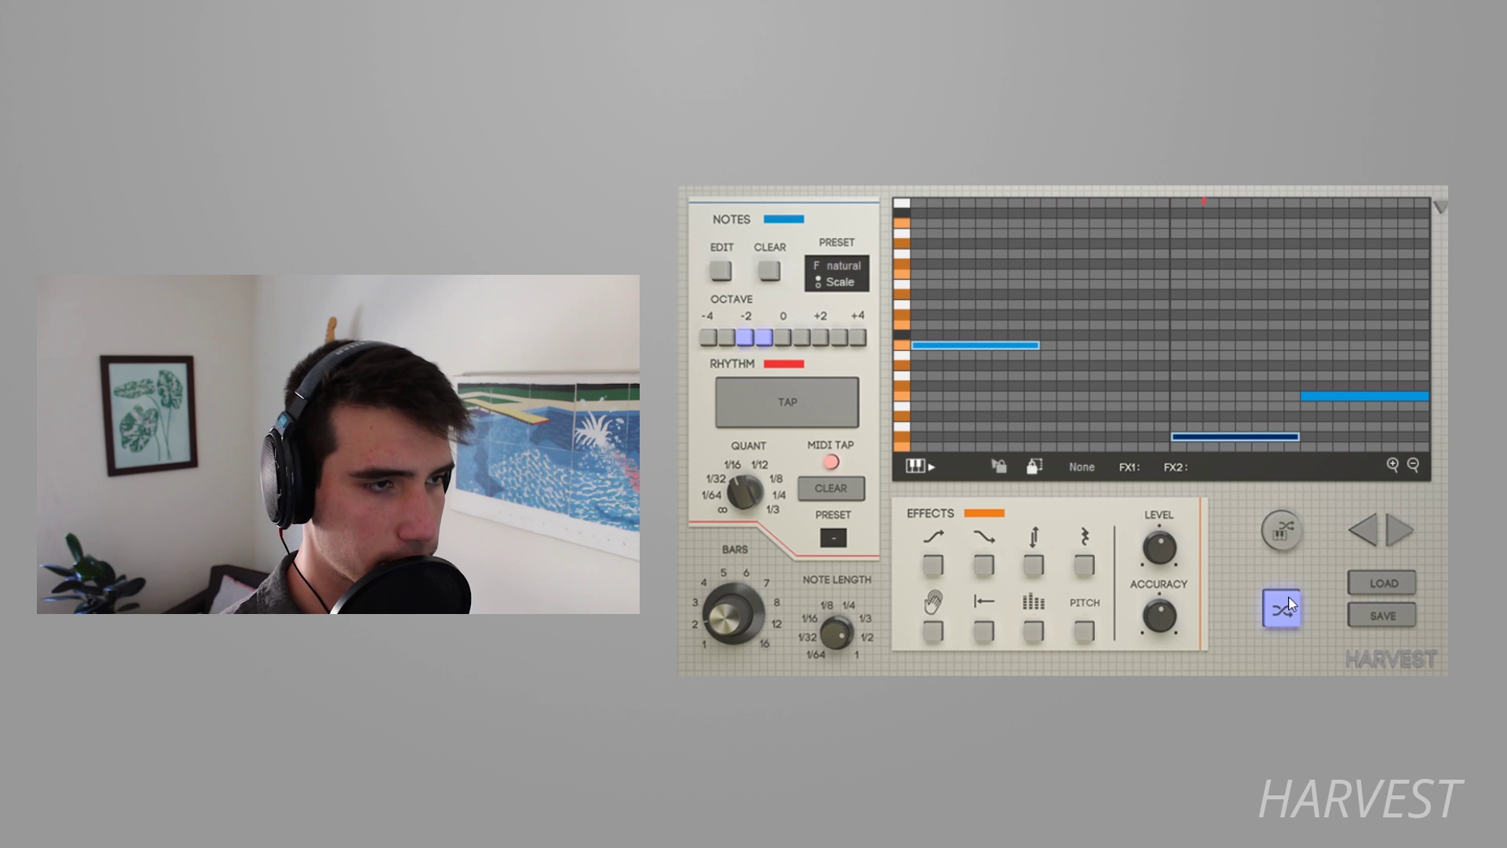
pyautogui.click(1285, 606)
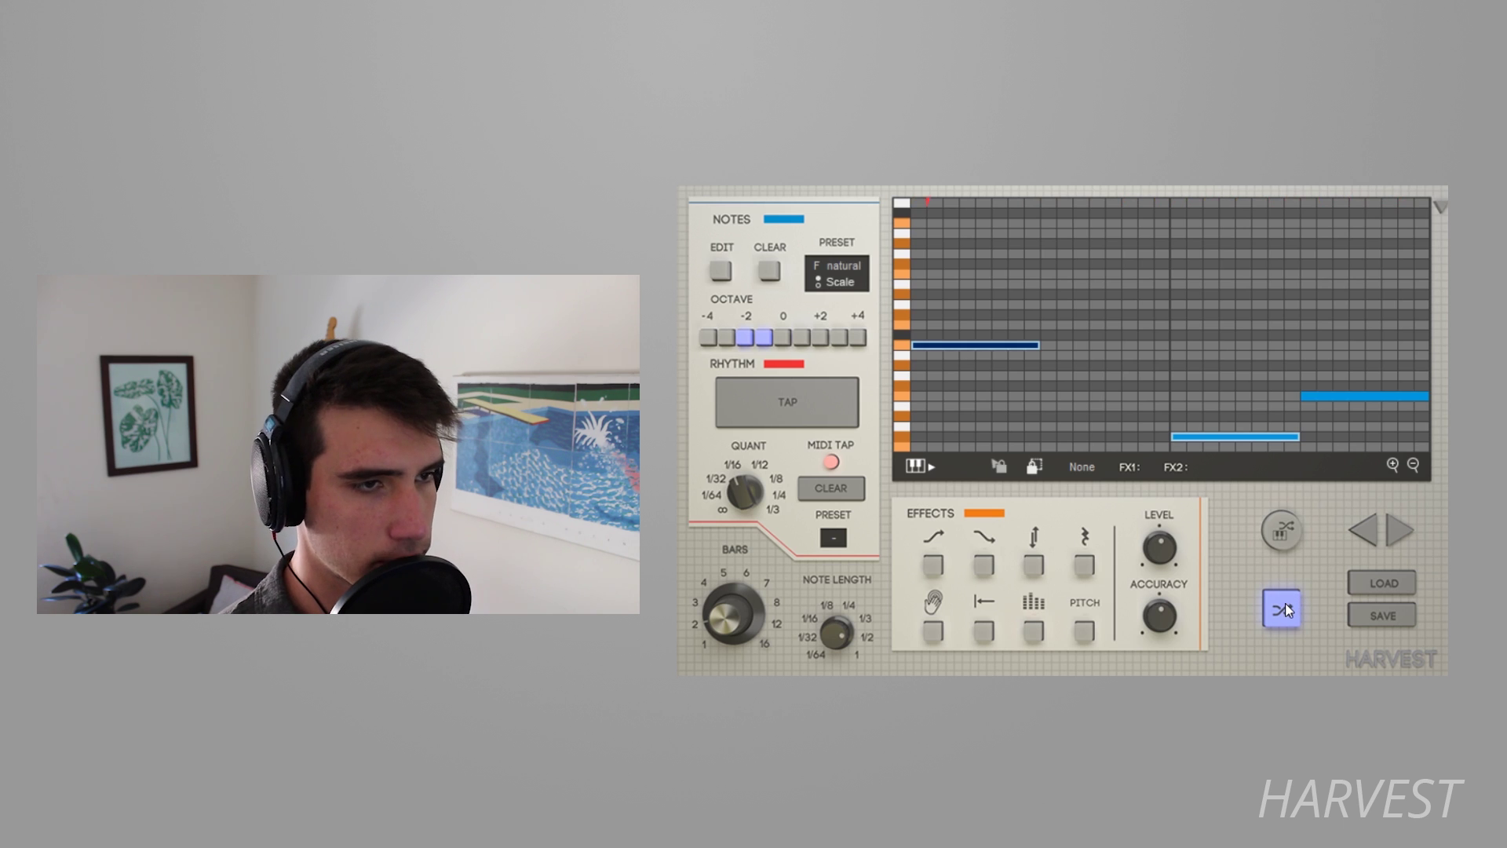
pyautogui.click(1284, 603)
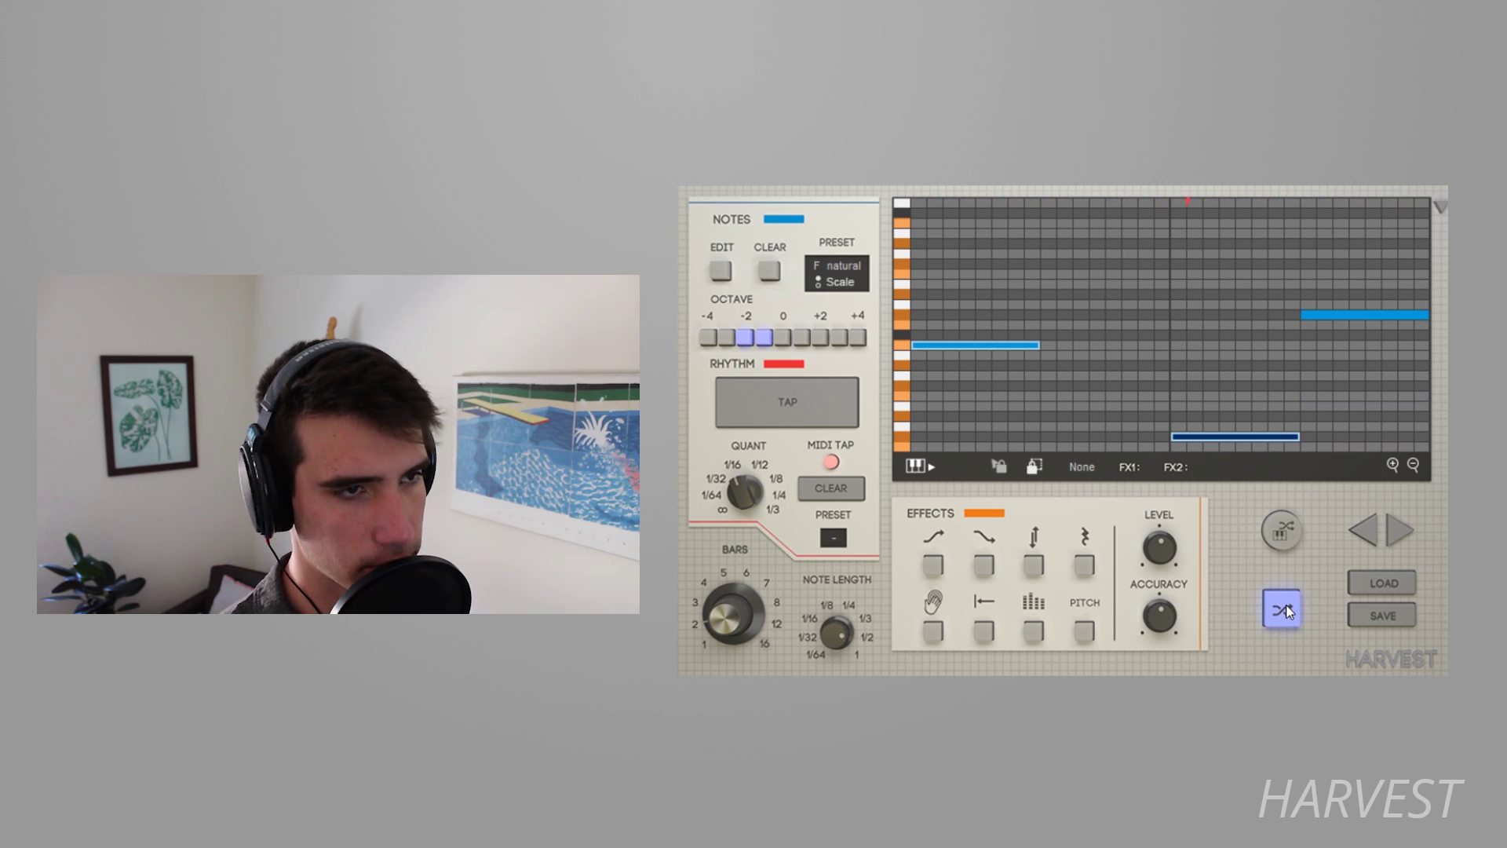
pyautogui.click(1286, 604)
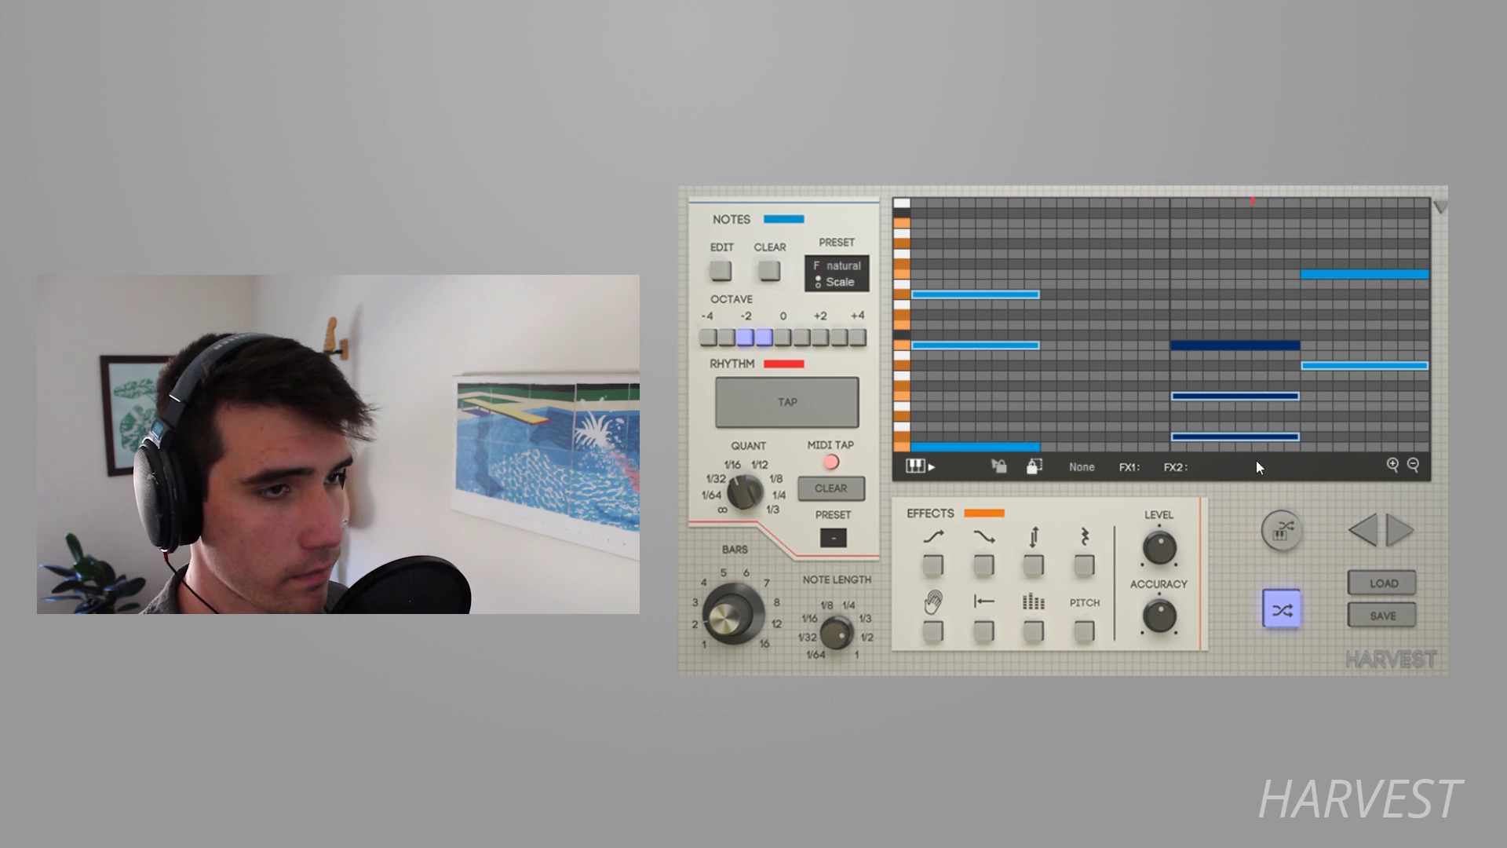
# Keep randomising the unlocked notes layered into the chords during playback, locking each good one.
pyautogui.scroll(1, 1271, 367)
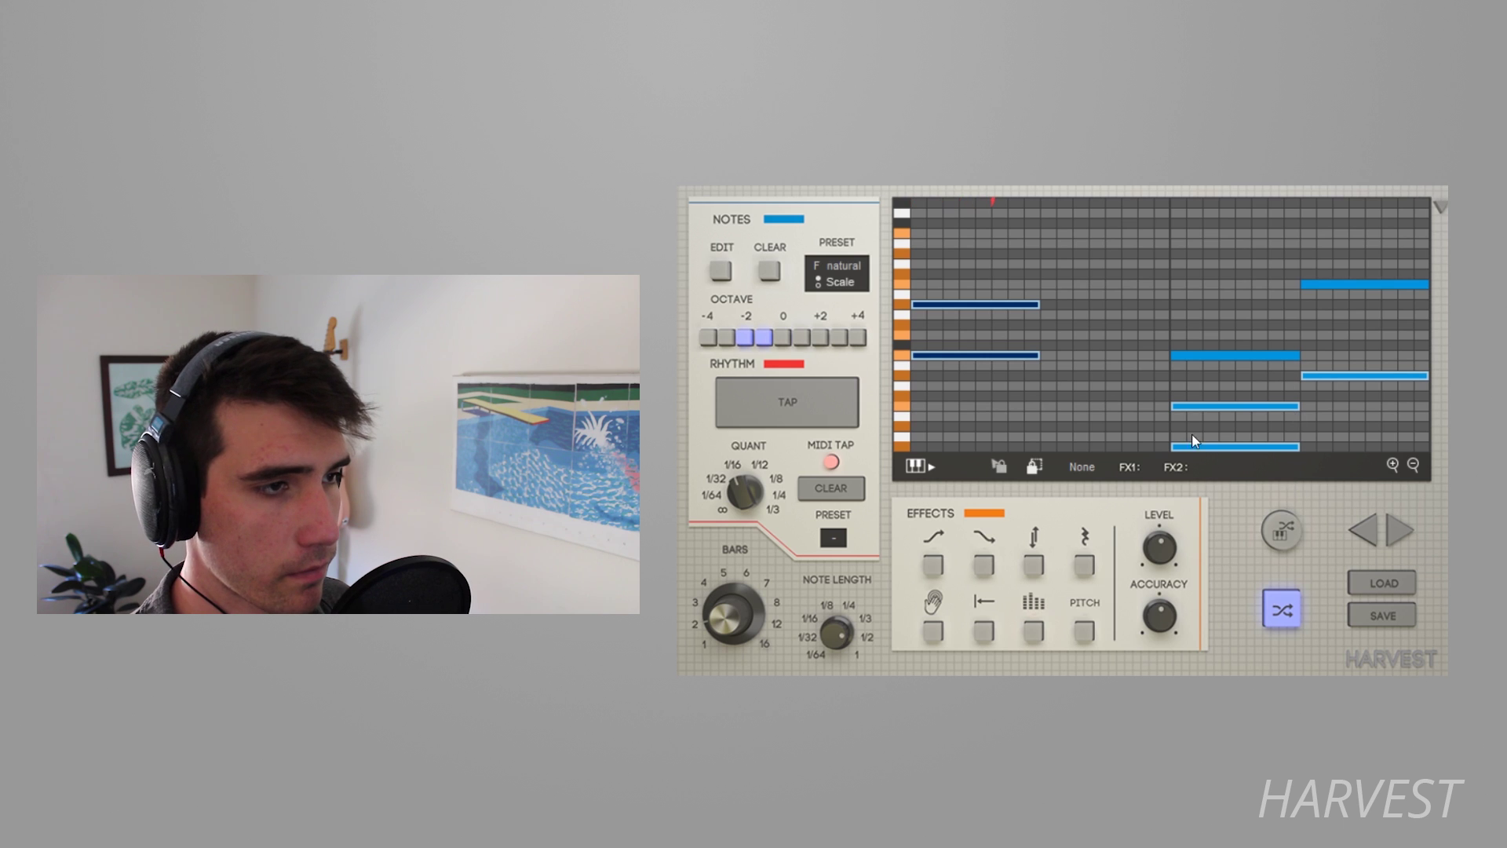
pyautogui.scroll(-4, 1157, 417)
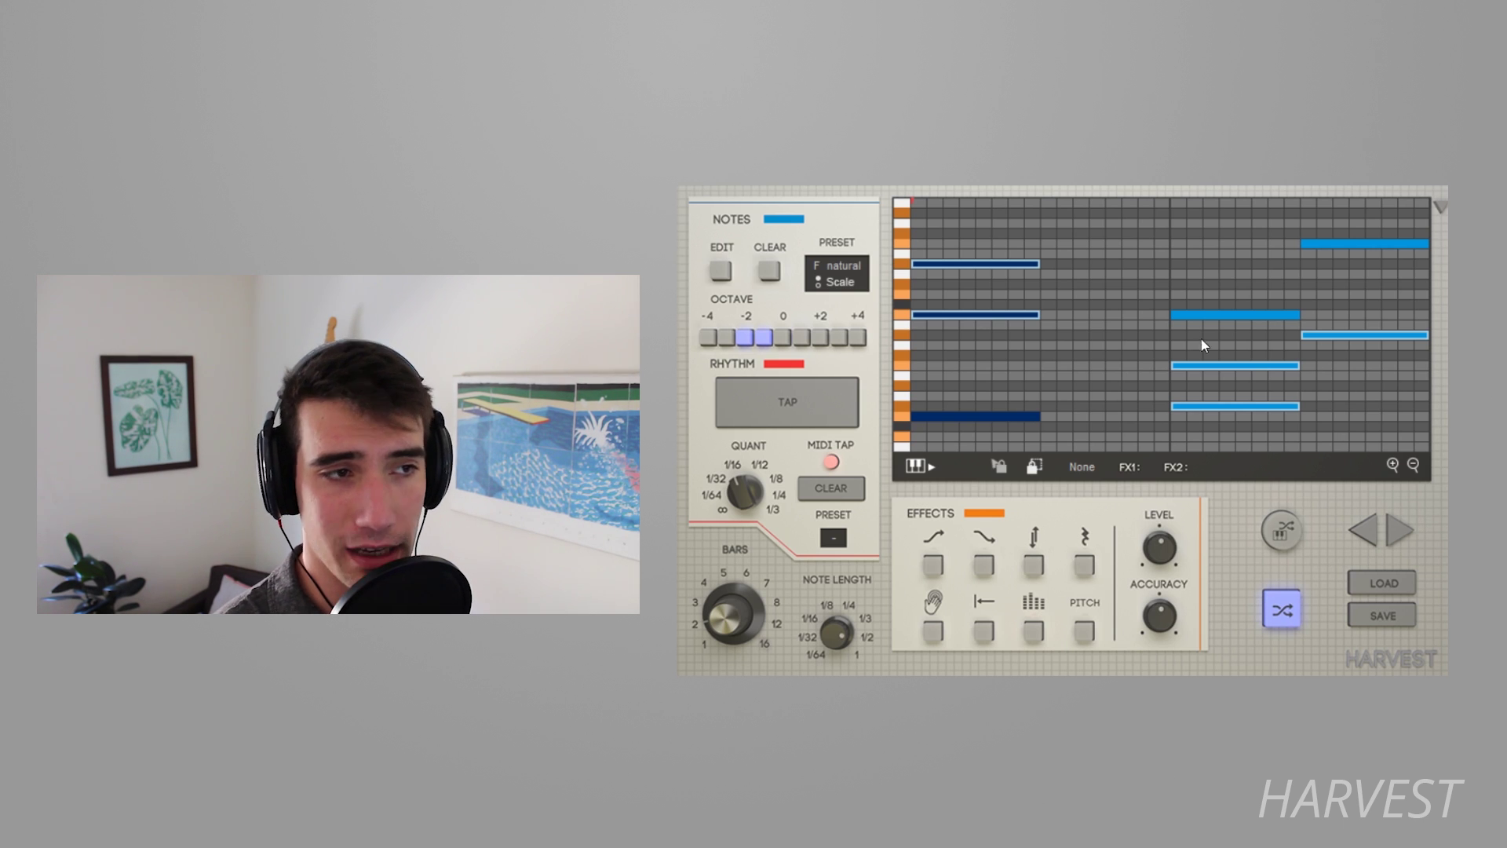
pyautogui.click(1282, 610)
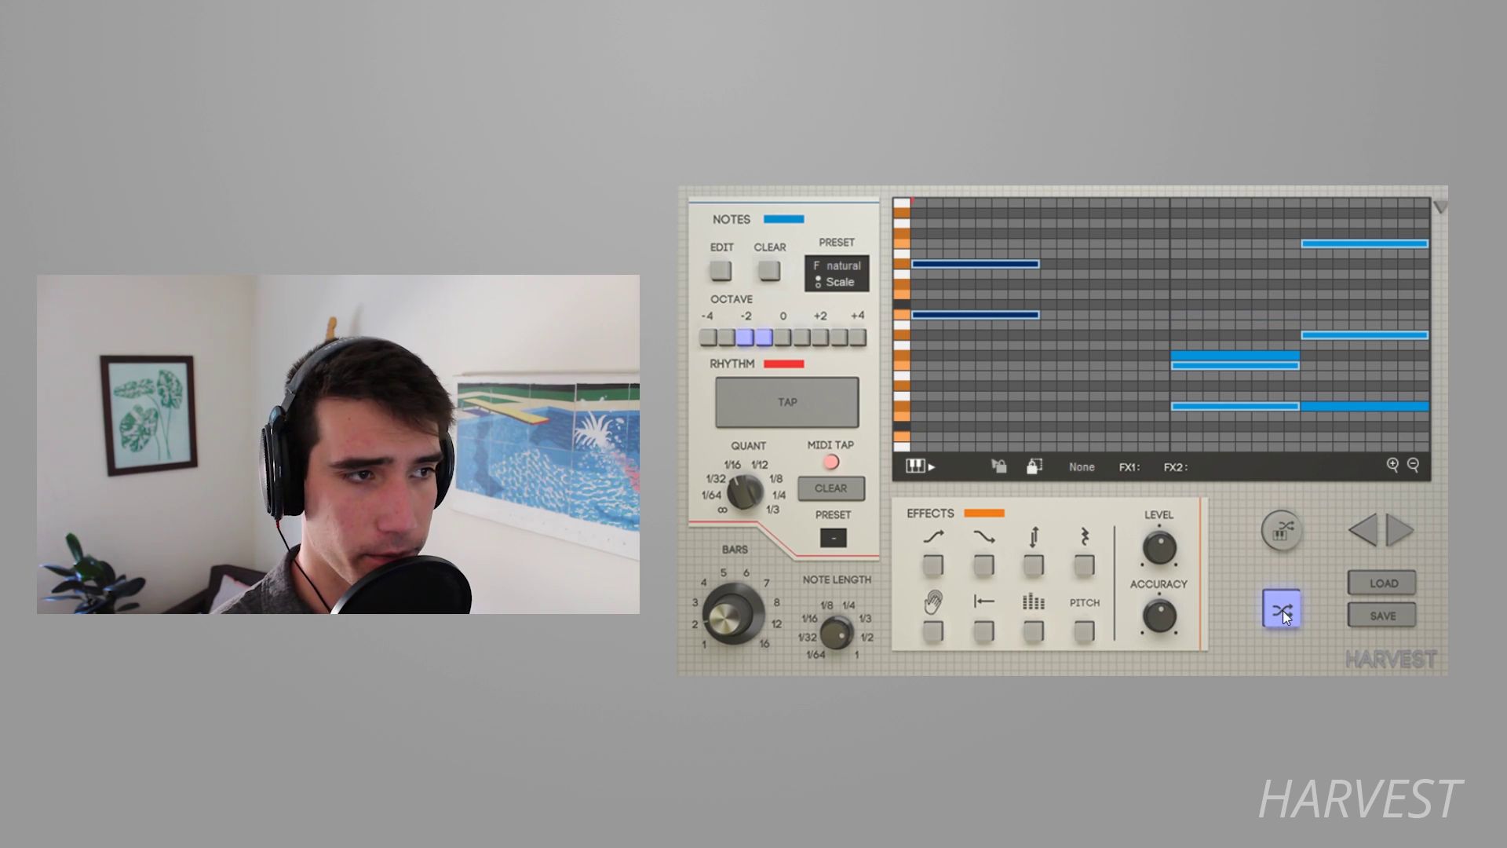
pyautogui.scroll(2, 1042, 385)
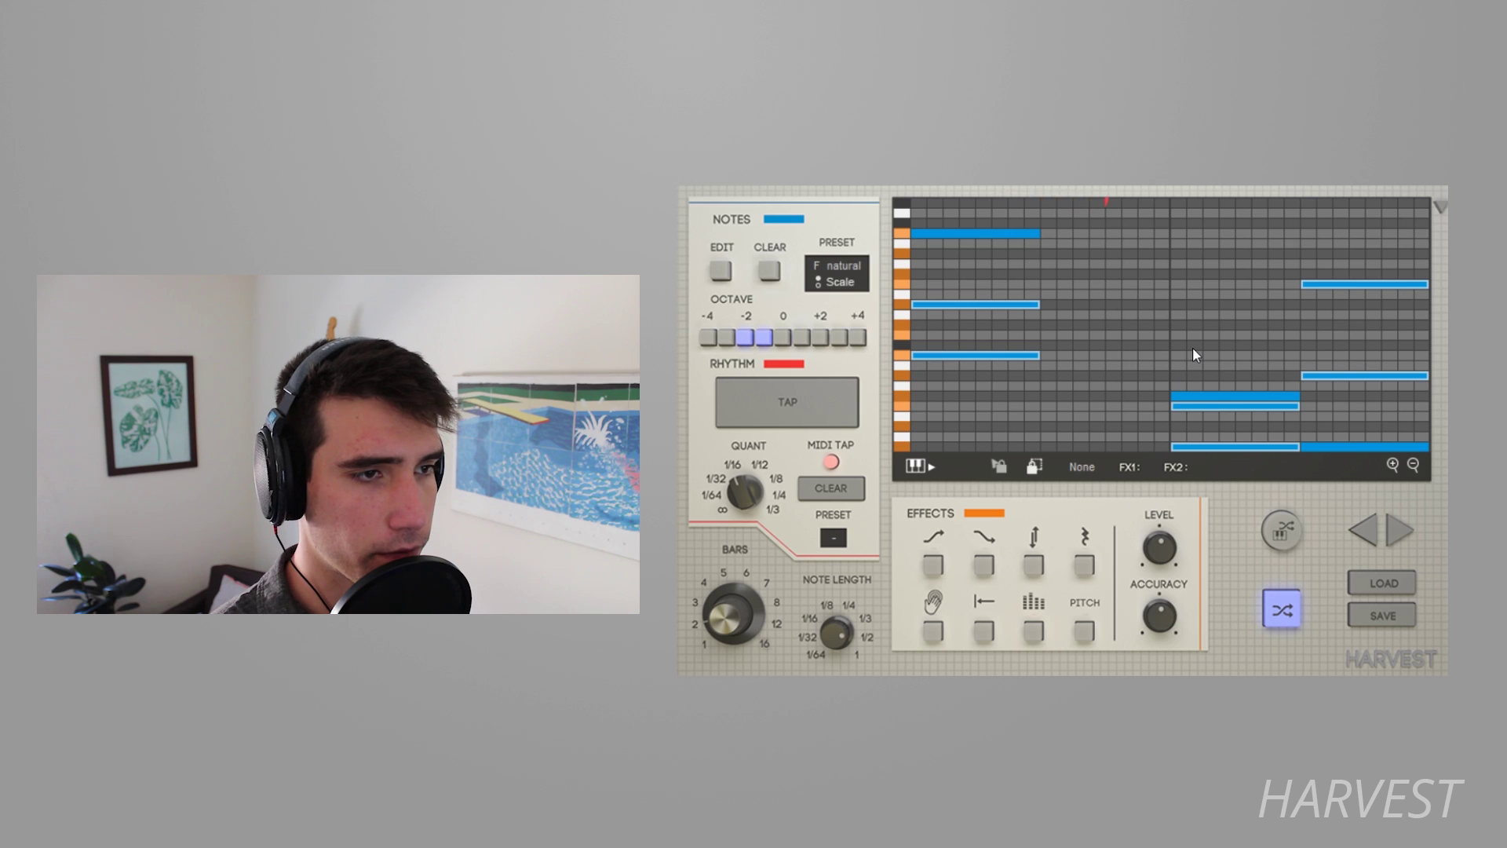
pyautogui.scroll(-1, 1193, 355)
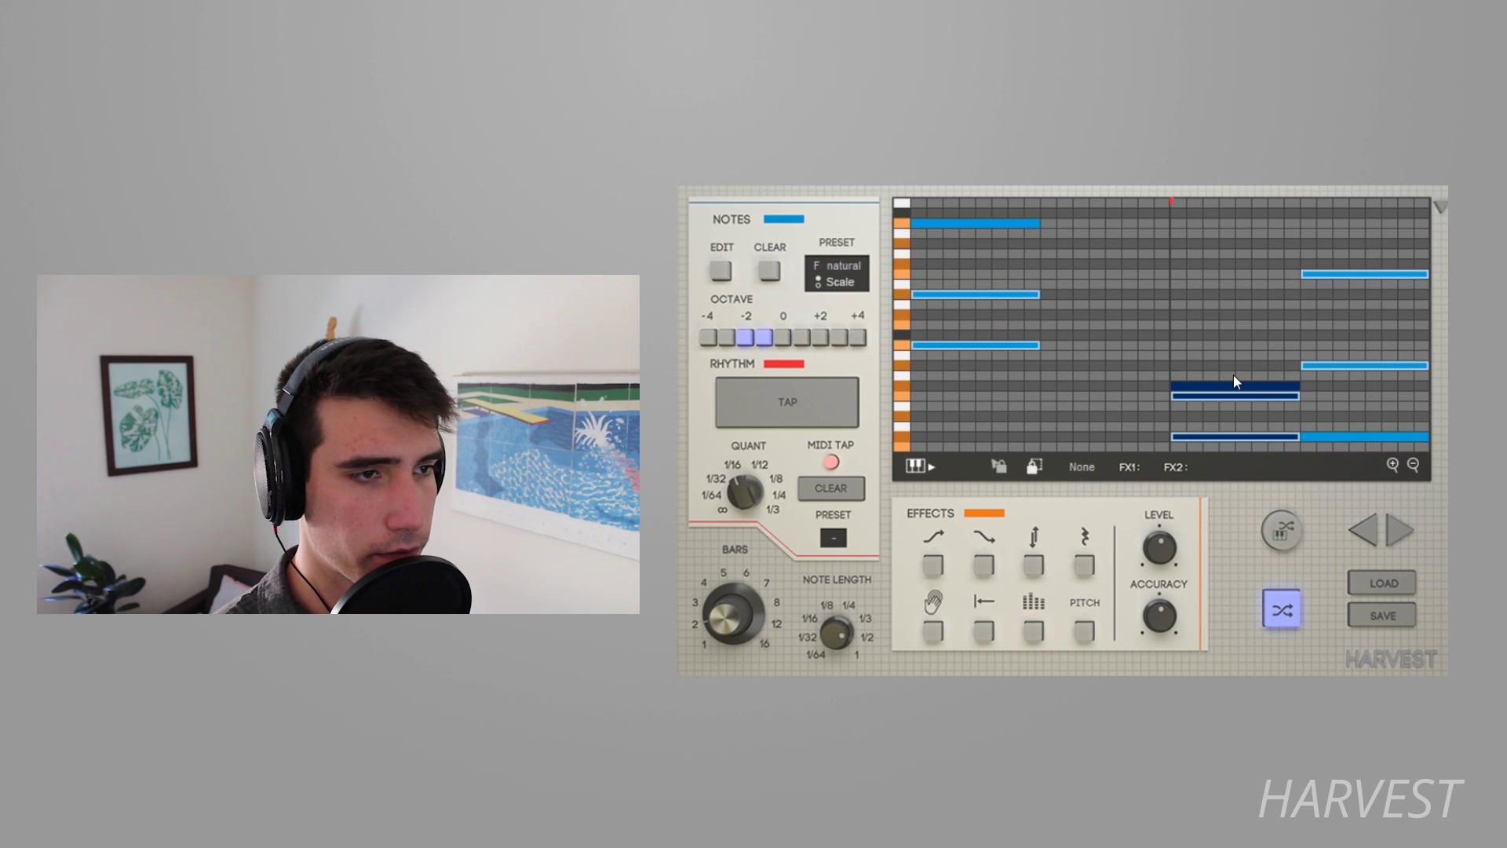
pyautogui.click(1287, 611)
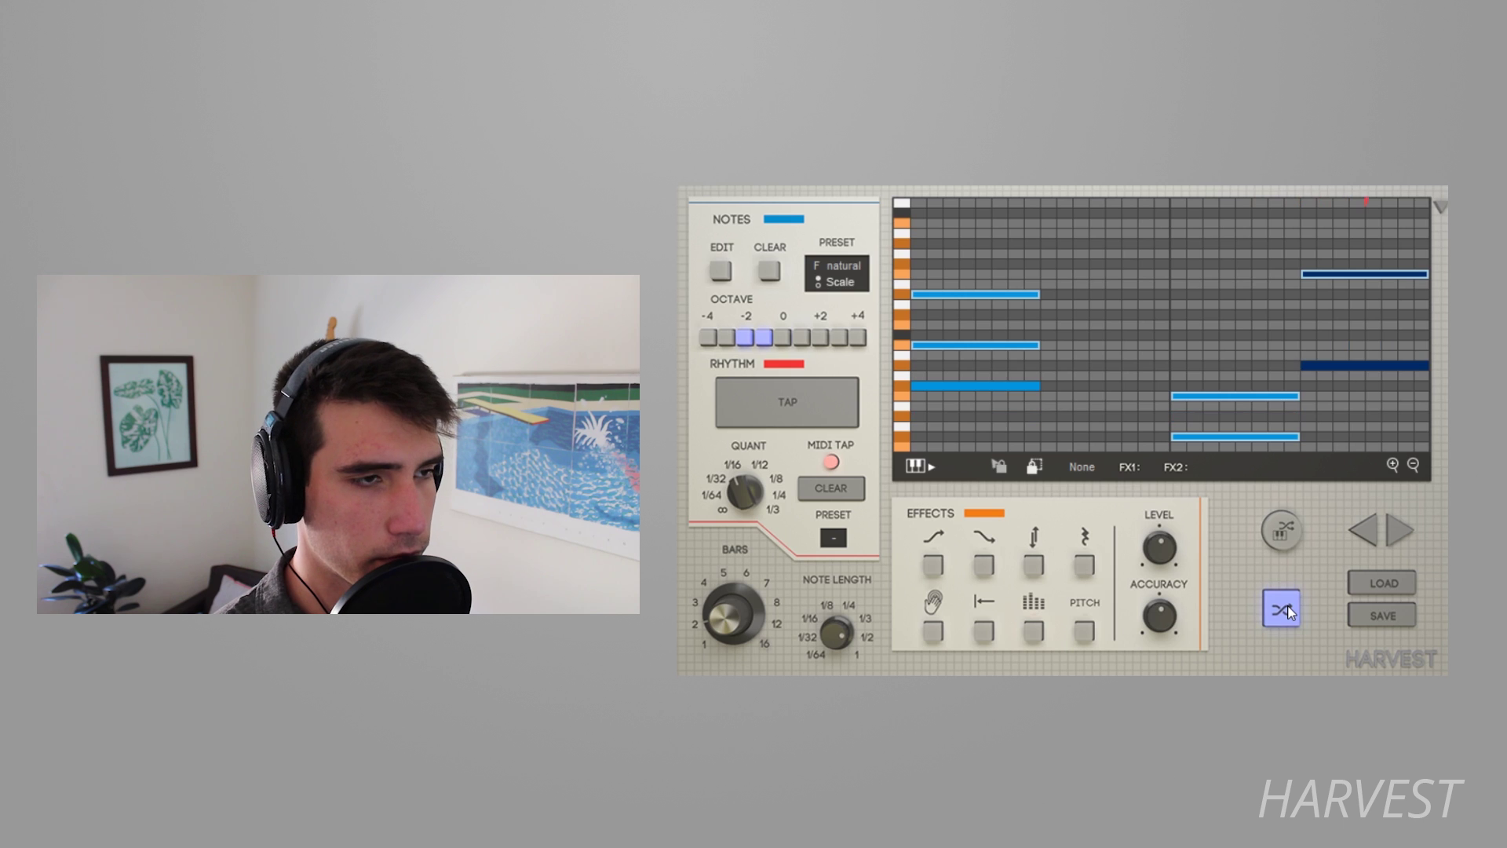
pyautogui.click(1288, 611)
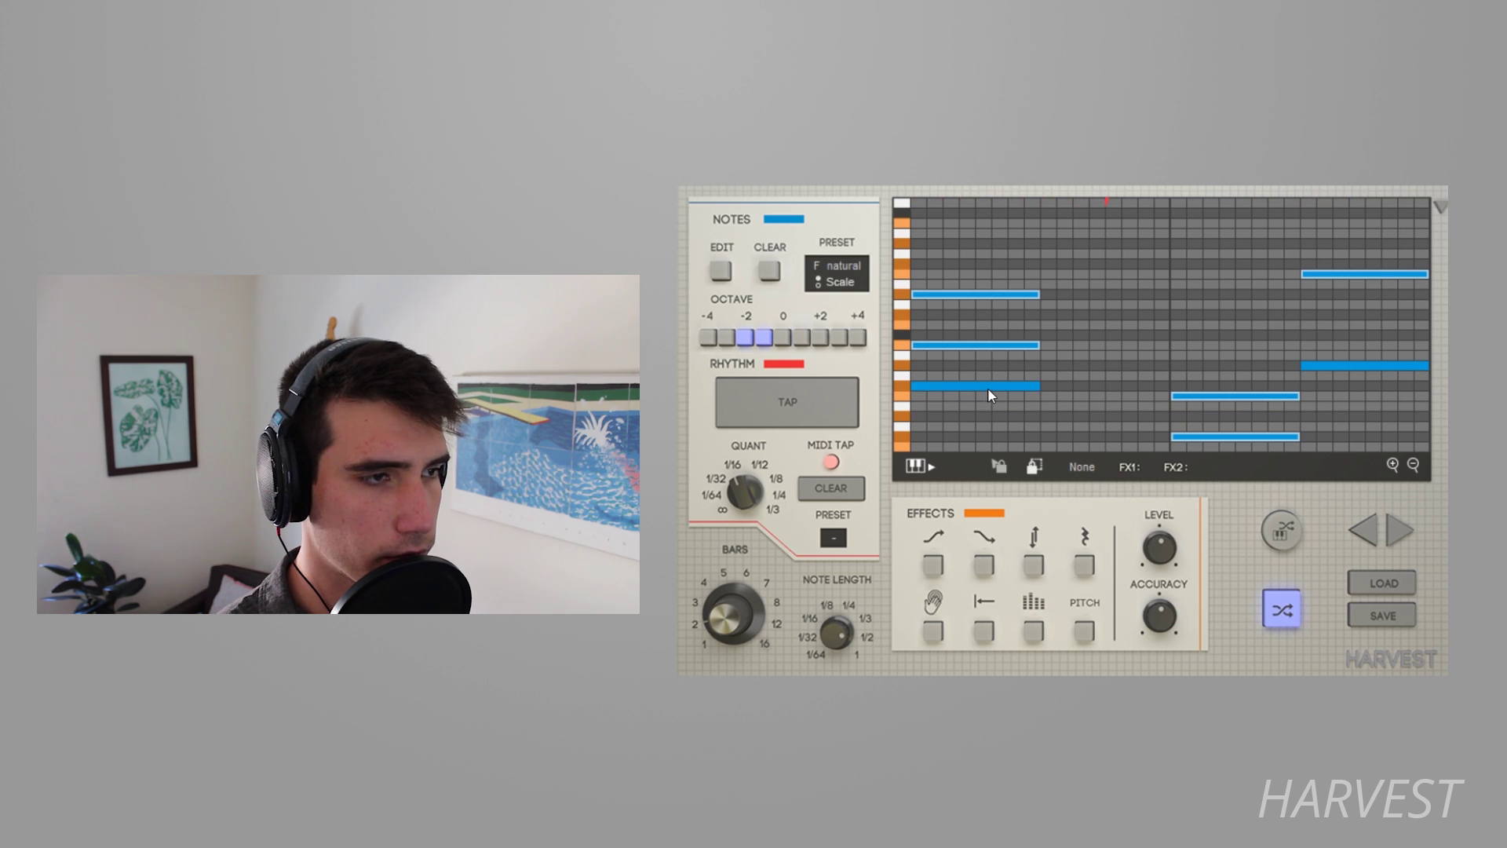
pyautogui.scroll(-2, 1283, 361)
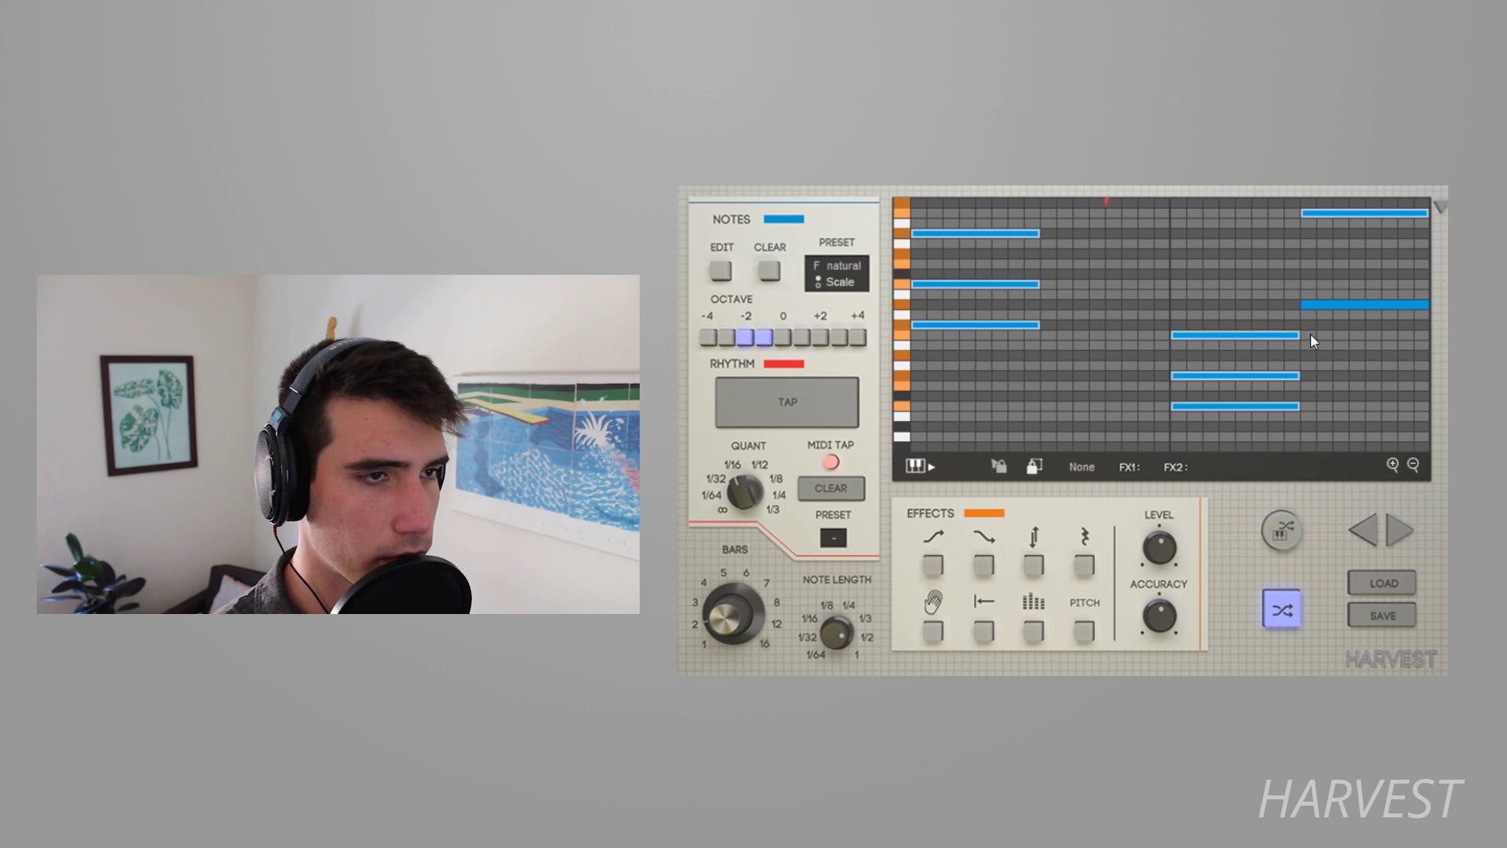
pyautogui.scroll(1, 1319, 341)
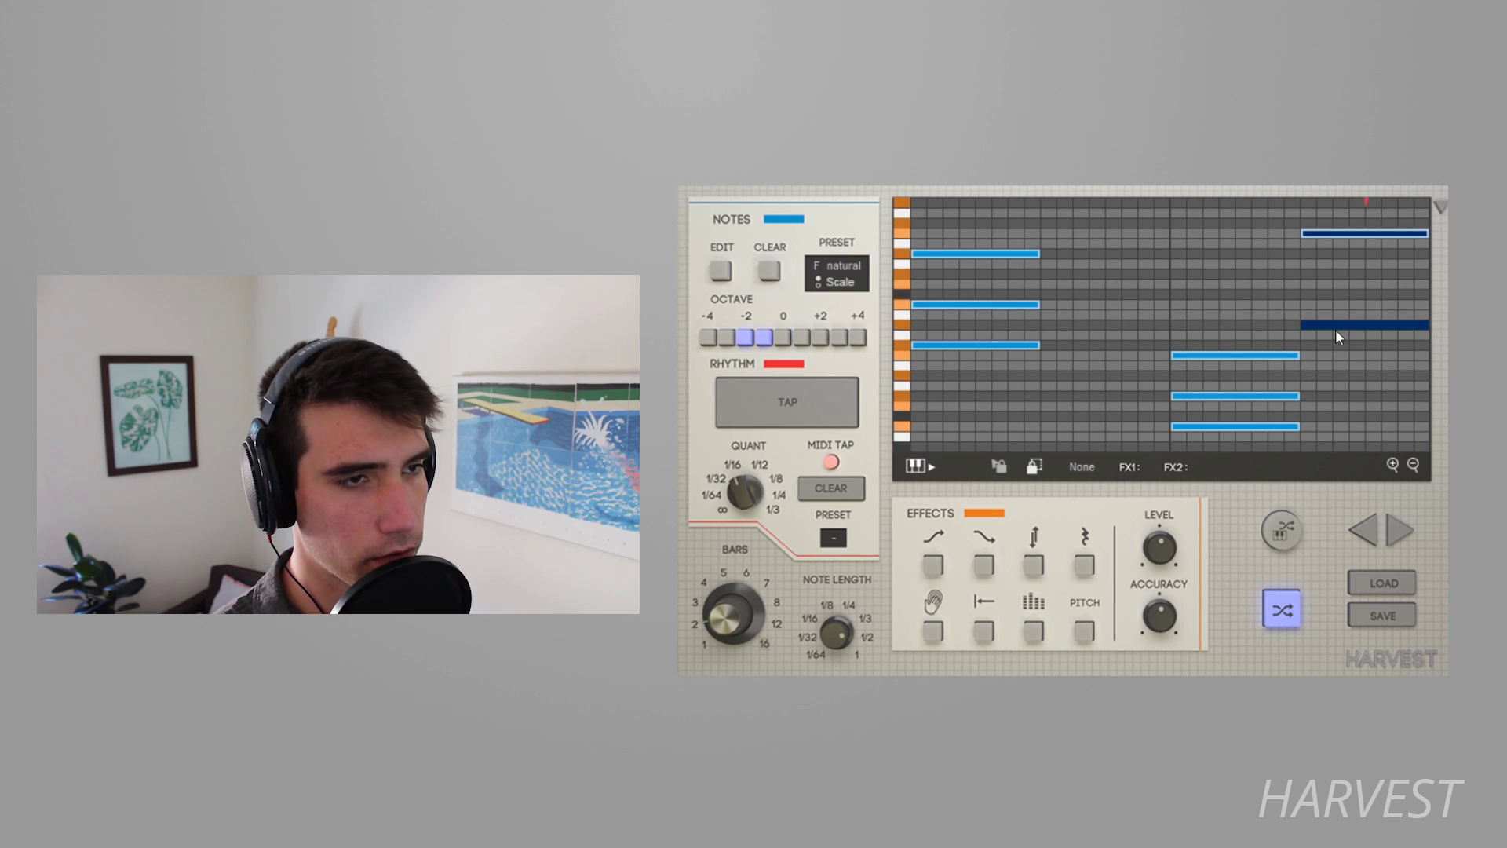
pyautogui.click(1285, 611)
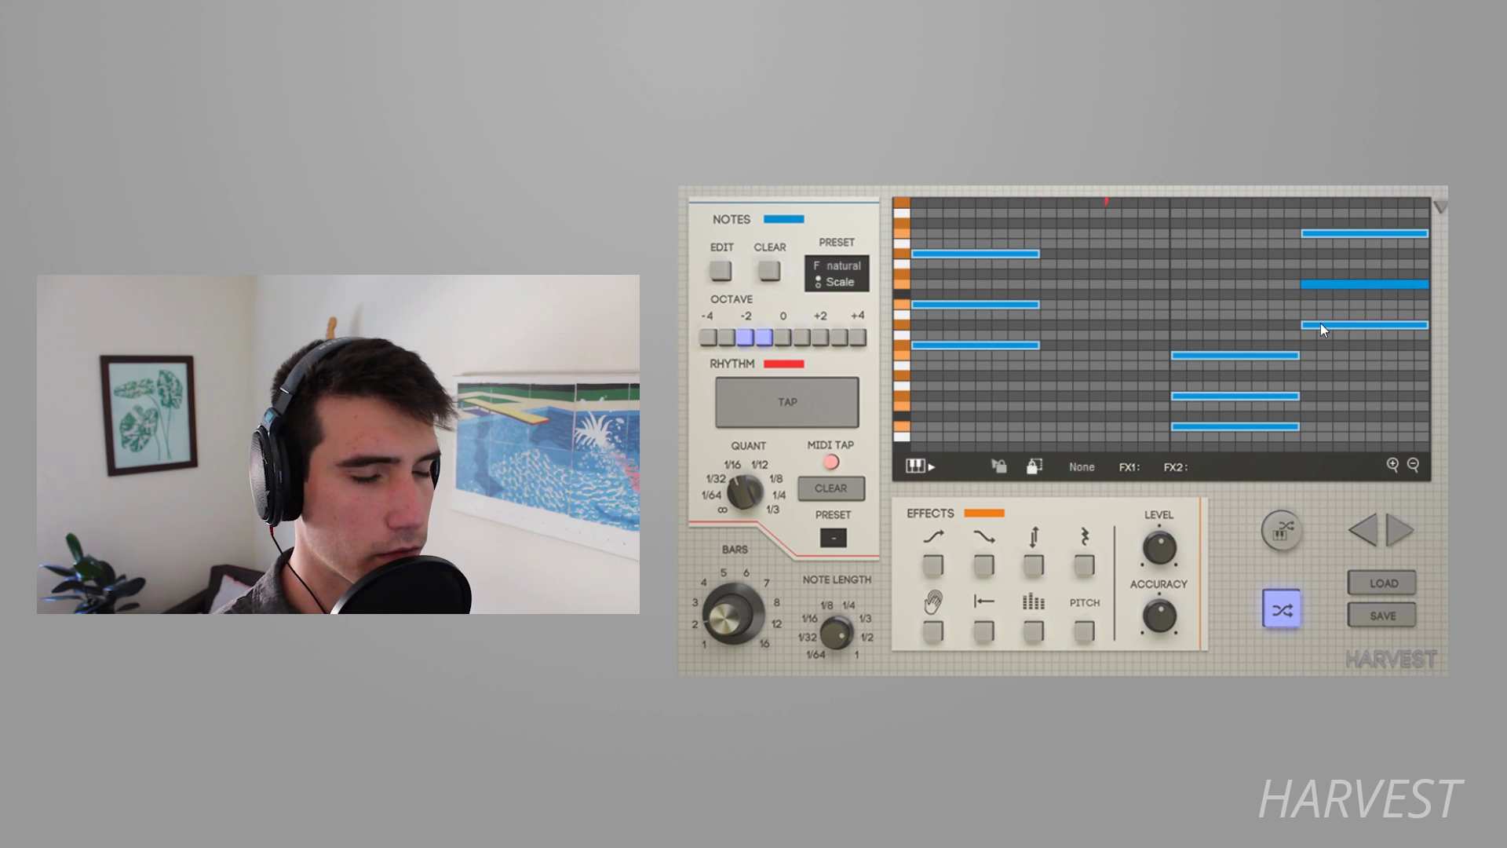
pyautogui.scroll(2, 1320, 323)
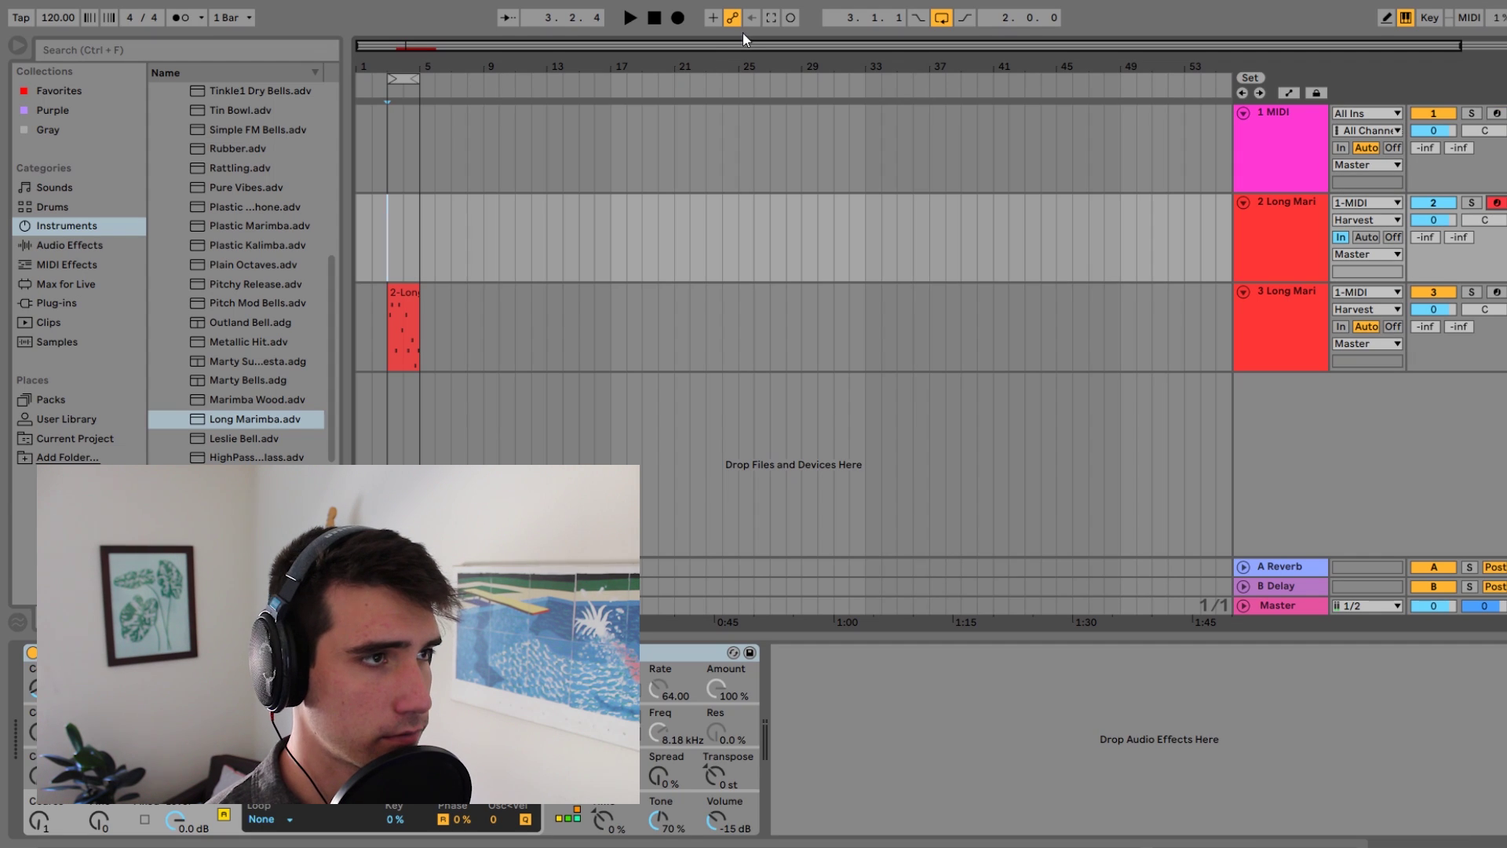
# Record Harvest's chord pattern onto track 2 of the arrangement across the two-bar loop from bar 3.
pyautogui.click(679, 18)
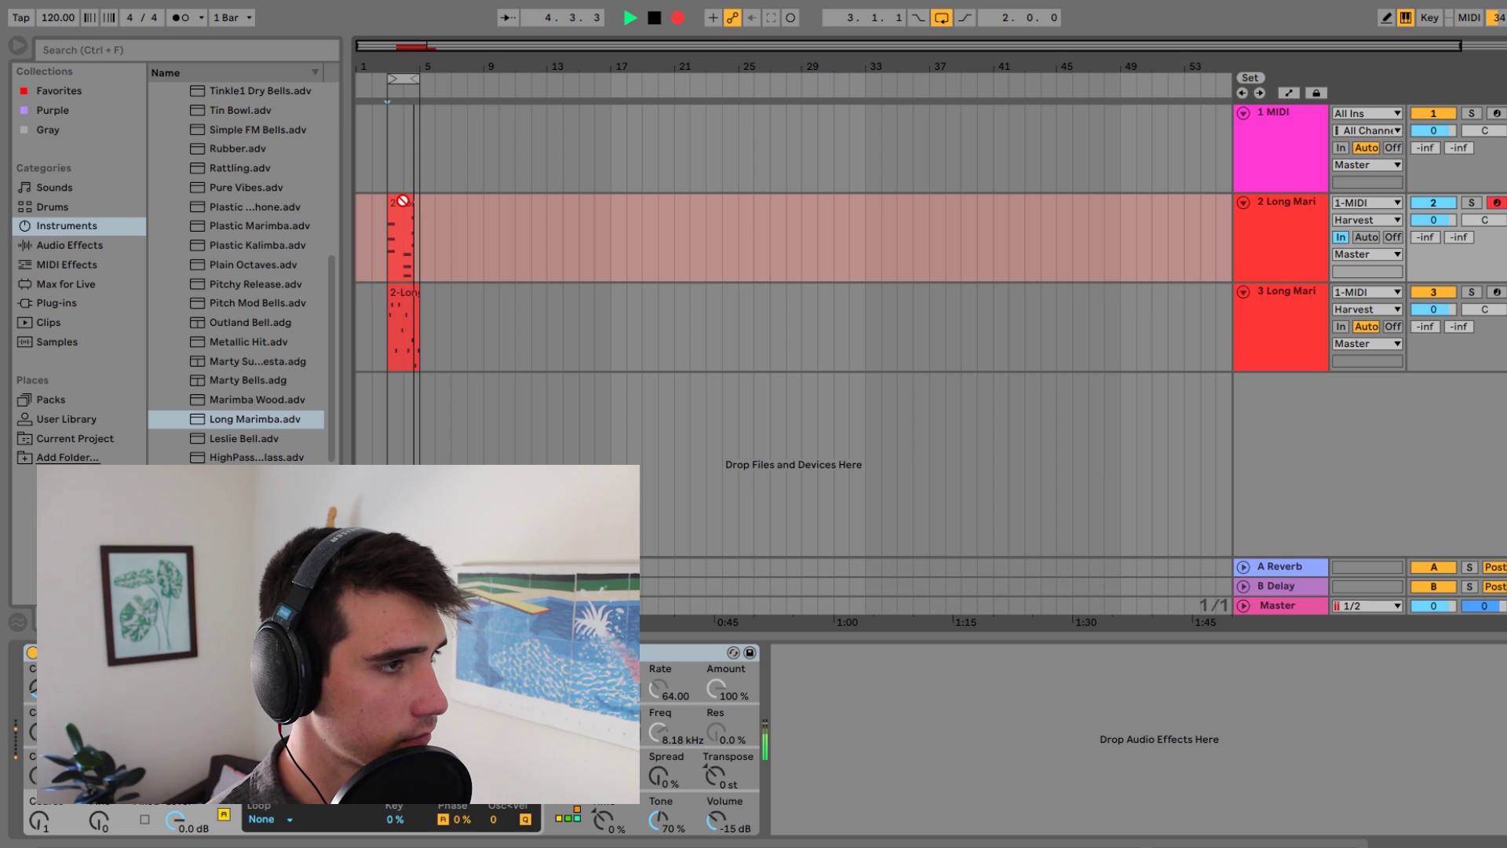
pyautogui.press('space')
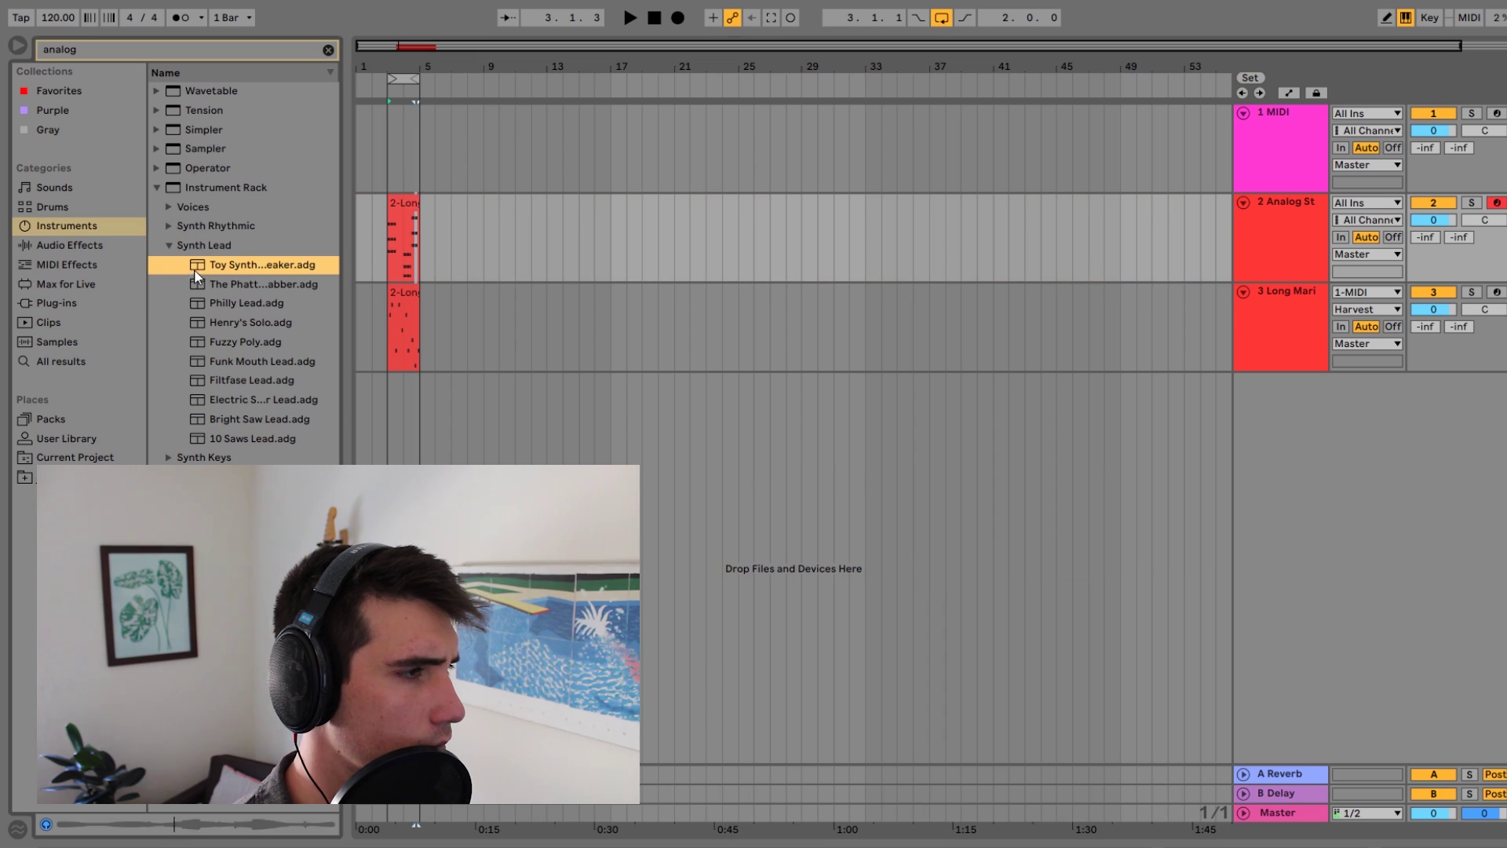
# Audition Synth Lead presets from the "analog" search, including Henry's Solo, Funk Mouth Lead and 10 Saws Lead.
pyautogui.click(243, 287)
pyautogui.click(242, 324)
pyautogui.click(248, 361)
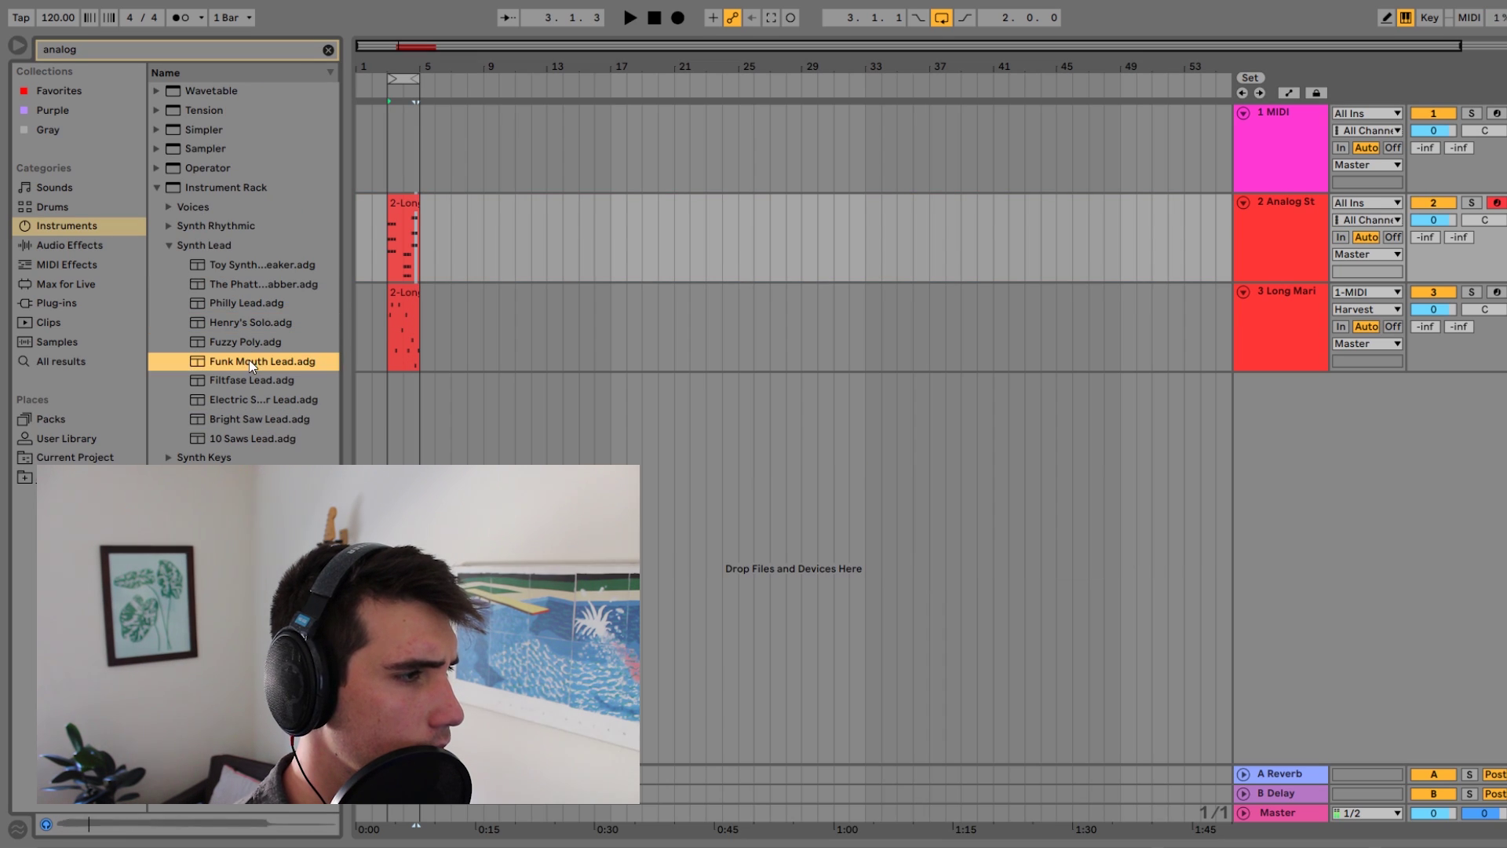
pyautogui.click(264, 402)
pyautogui.click(265, 437)
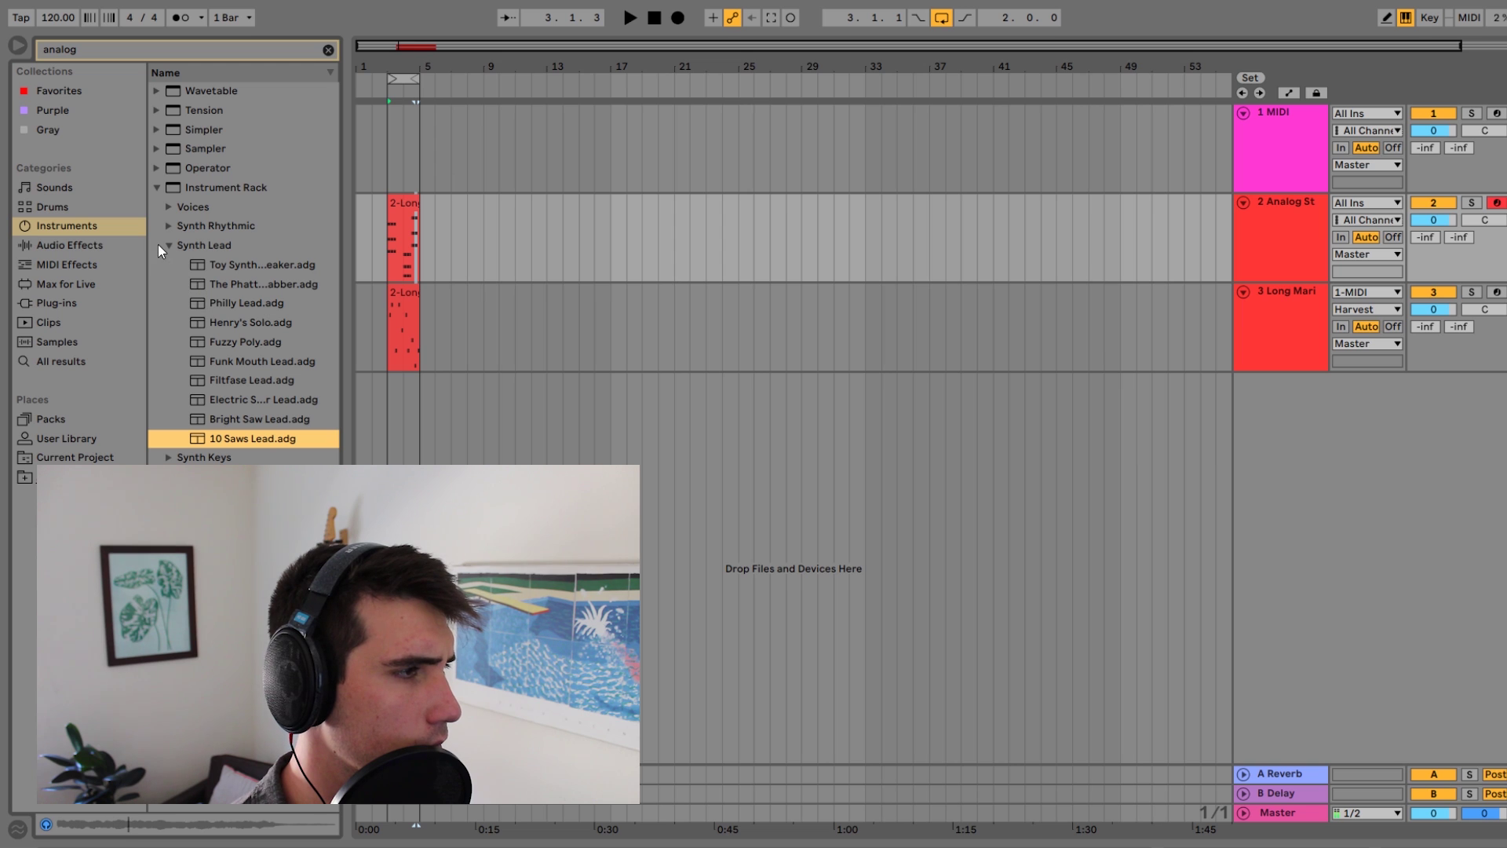
# Audition the Synth Rhythmic presets String Uplift, Sencha and Fuzzy Molten Arp from the "analog" search.
pyautogui.click(168, 225)
pyautogui.click(208, 247)
pyautogui.click(235, 267)
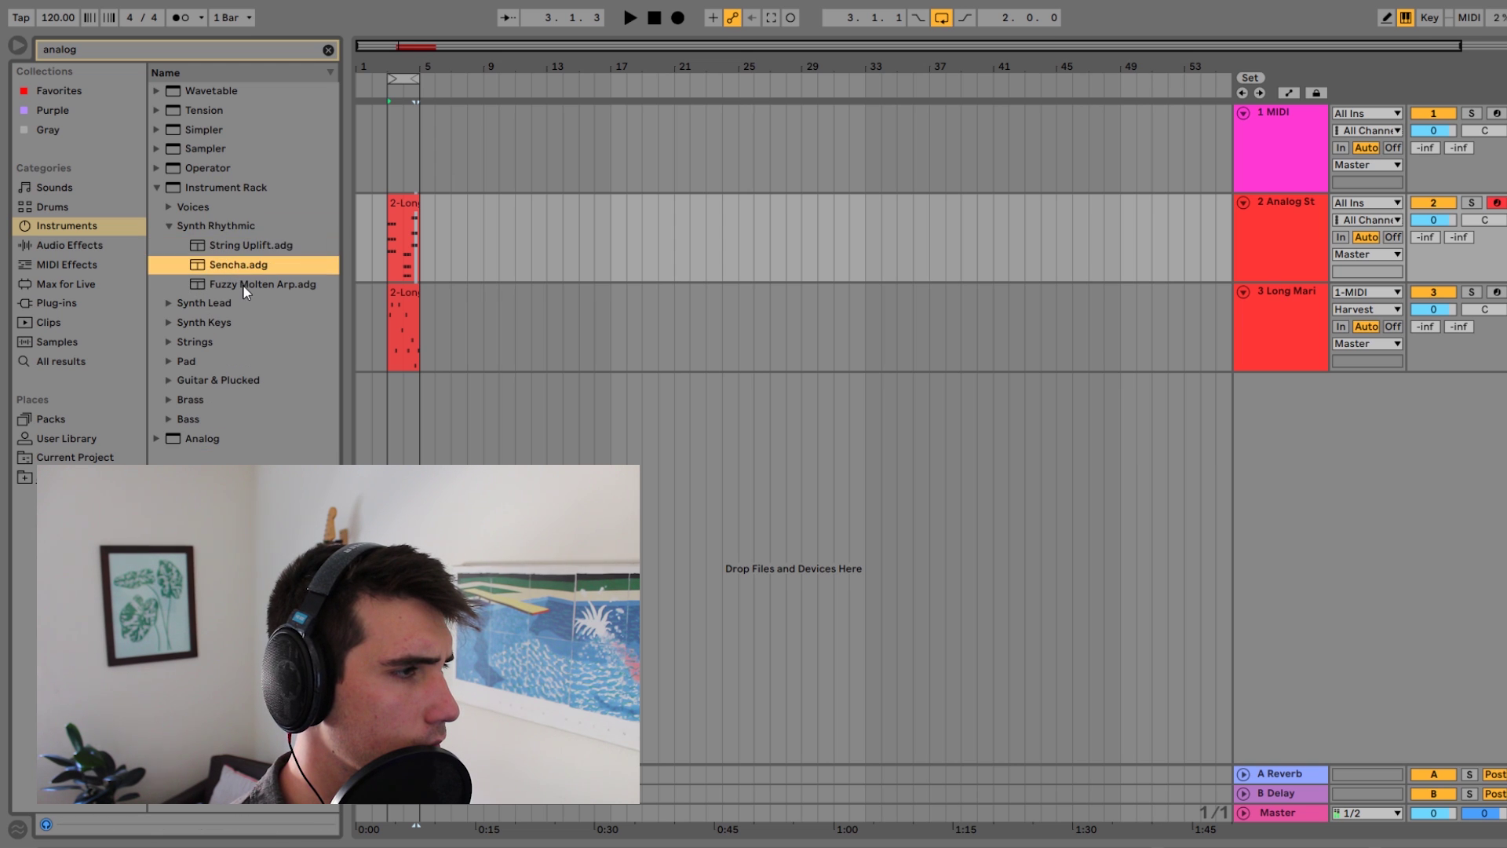
pyautogui.click(243, 285)
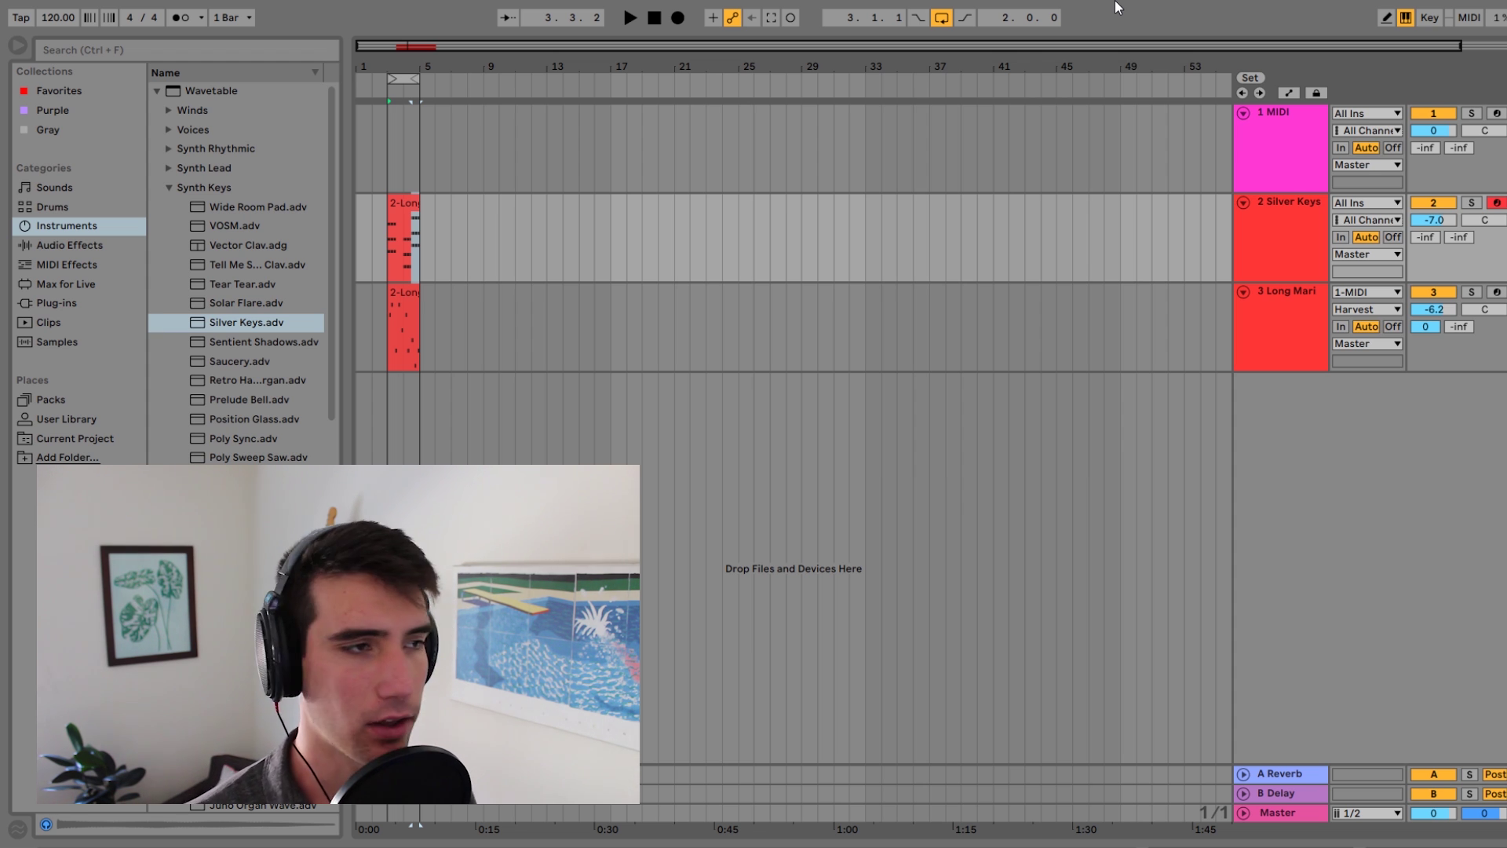
# Play the two-bar loop from bar 3 to hear the Silver Keys chords together with the marimba.
pyautogui.click(388, 428)
pyautogui.press('space')
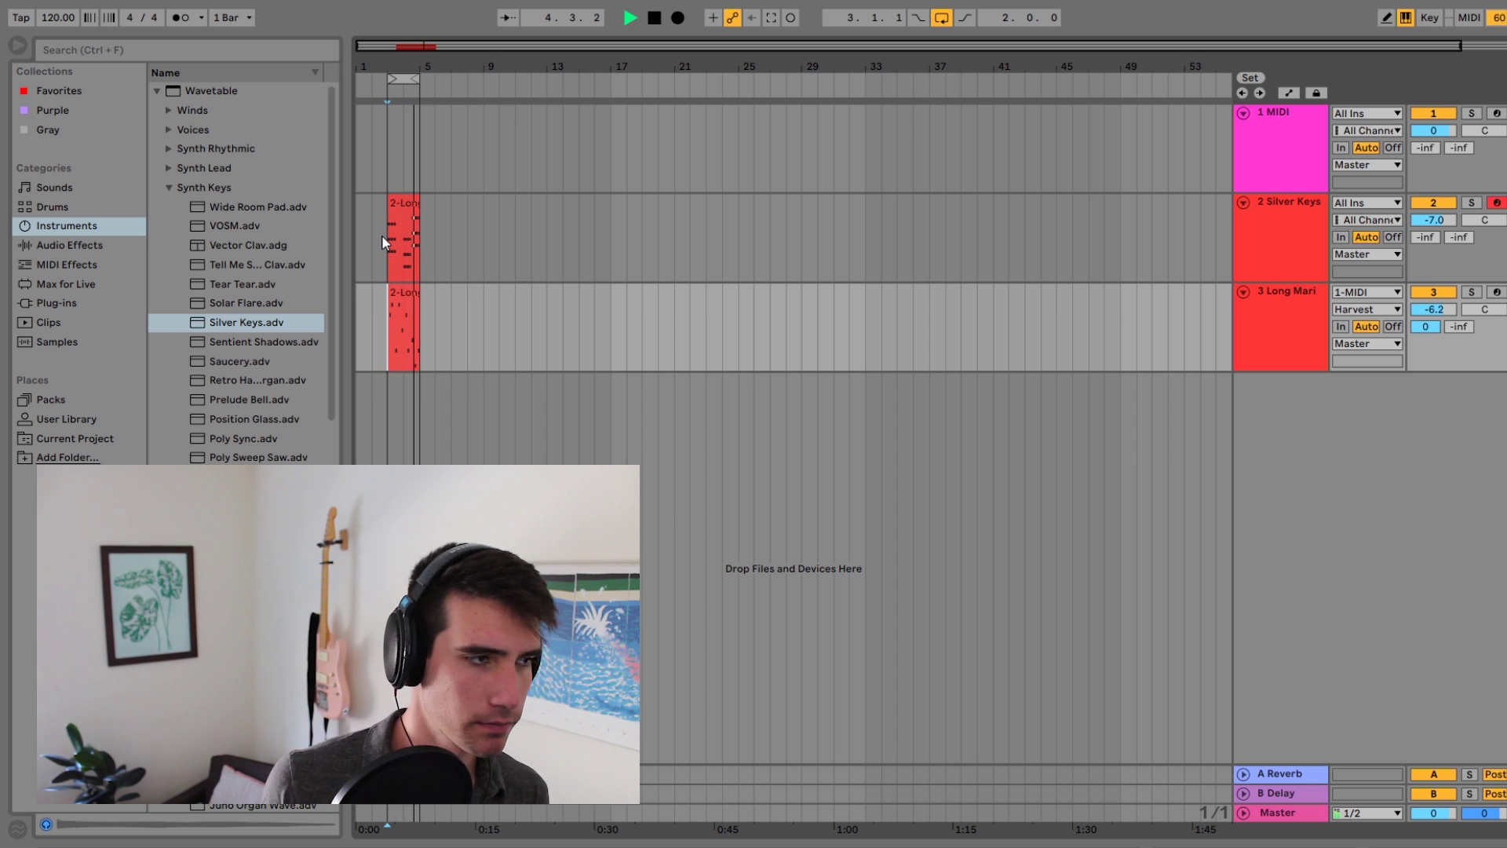
pyautogui.press('space')
# Load the Formaggio 1 Kit drum rack onto a new fourth track and unfold that track.
pyautogui.press('Left')
pyautogui.press('Left')
pyautogui.press('Left')
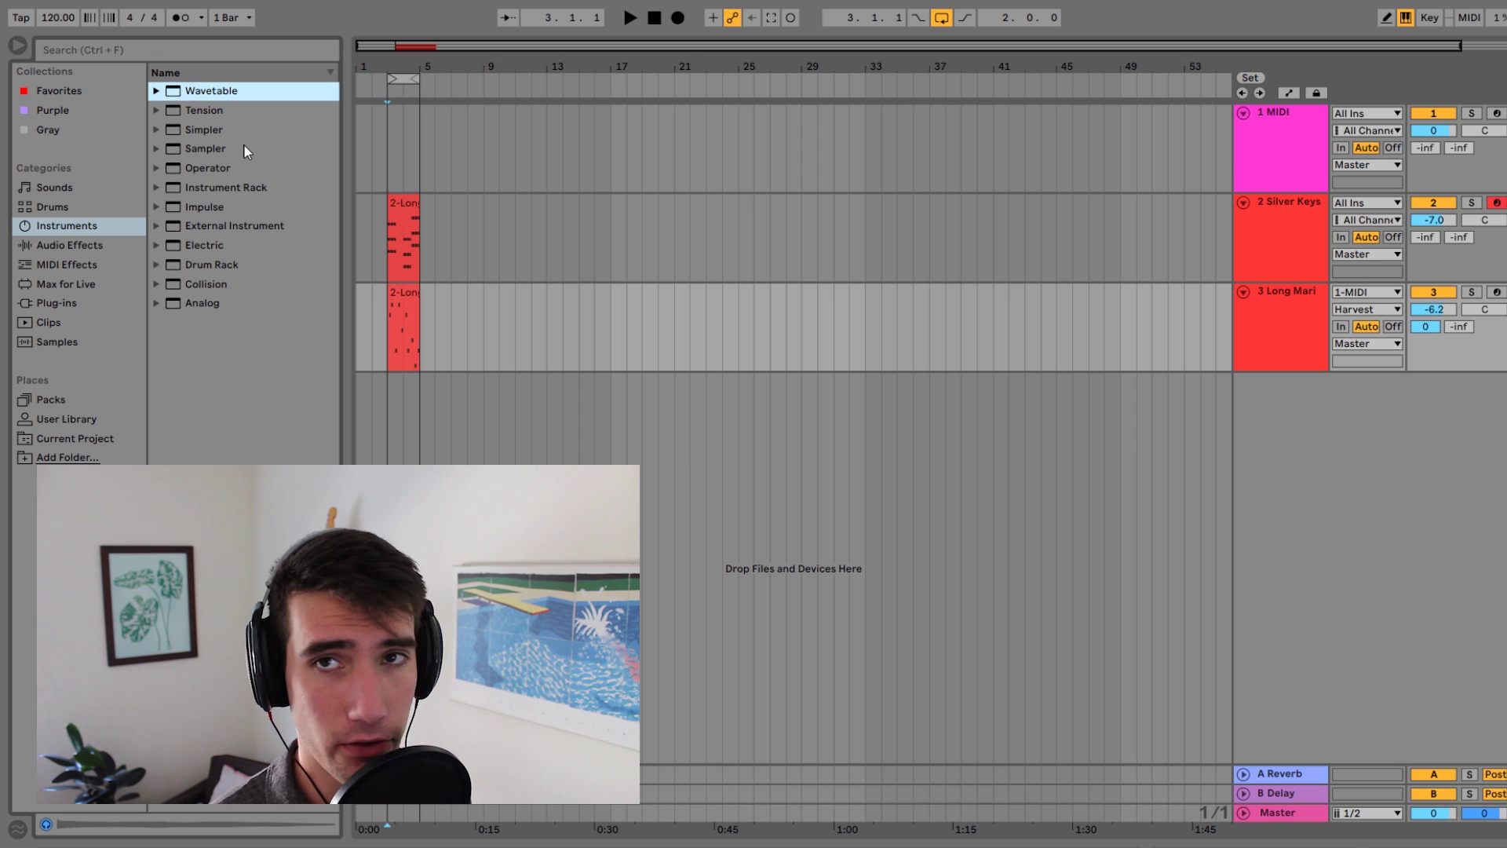
pyautogui.click(91, 204)
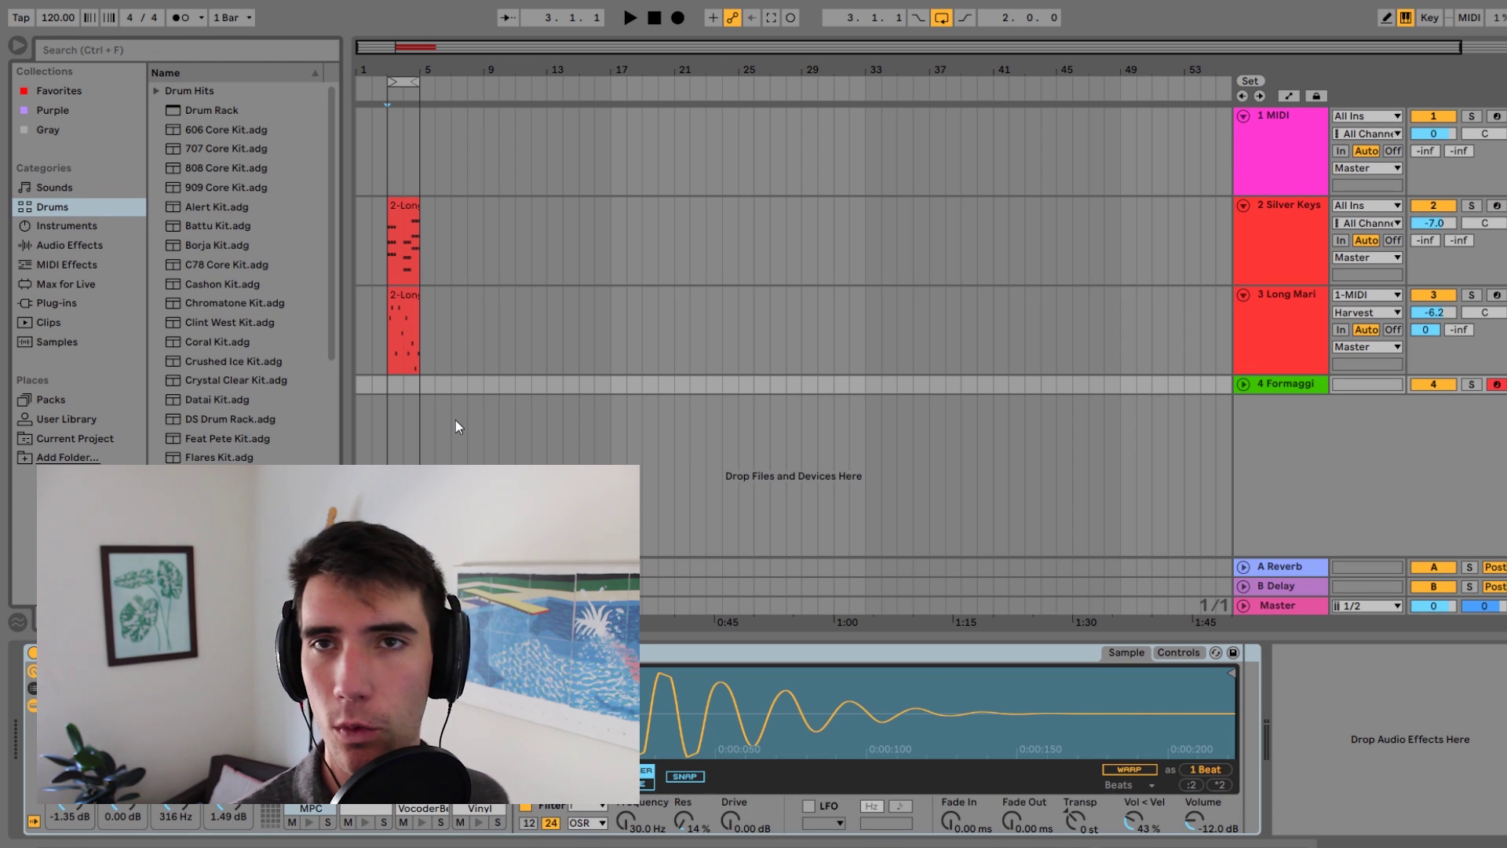
pyautogui.click(1244, 384)
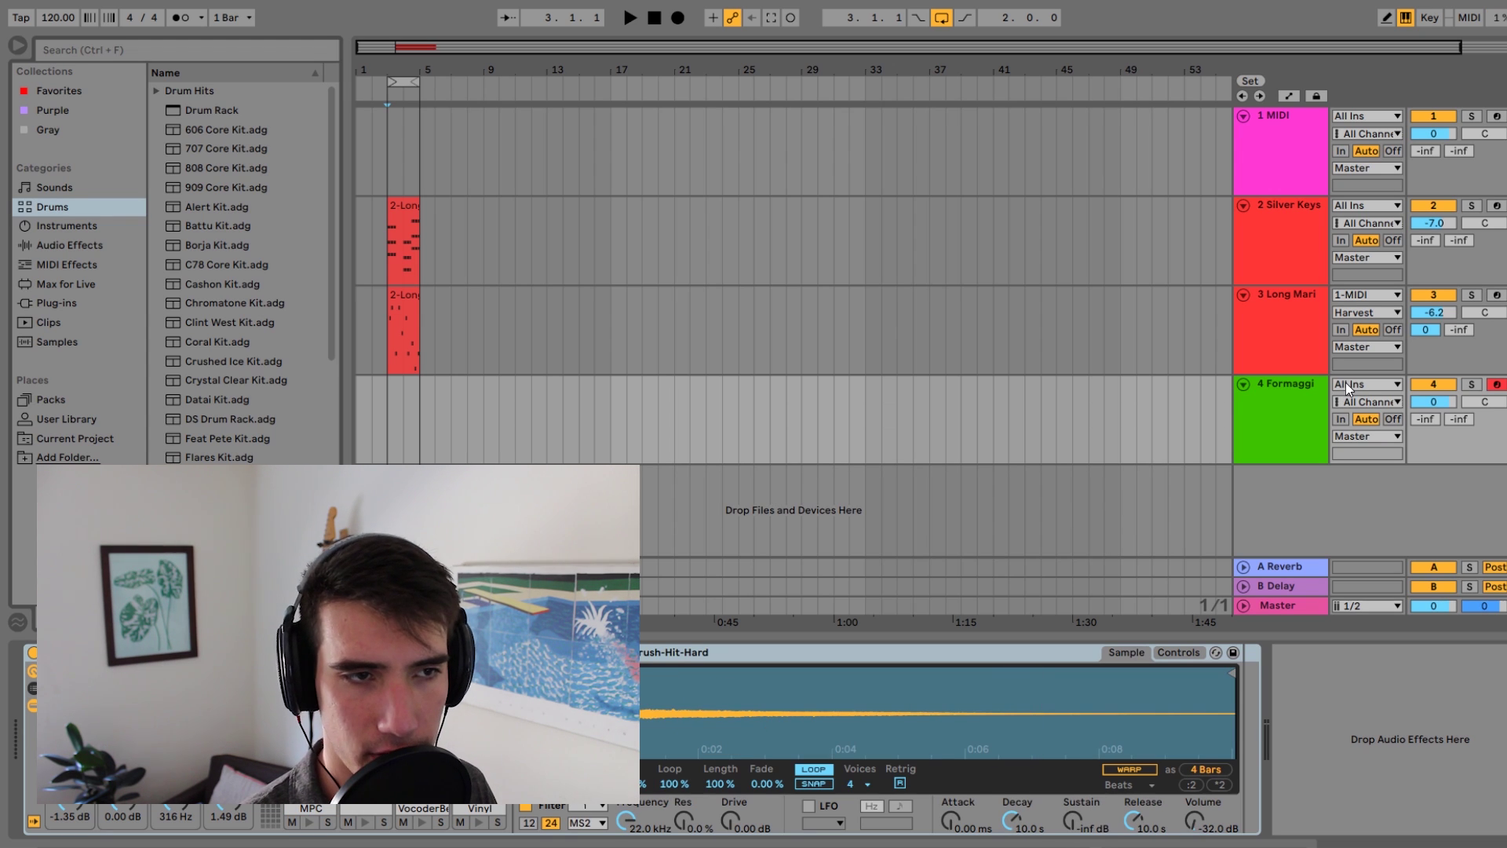
# Route MIDI into the Formaggio drum track from 1-MIDI's Harvest output and set its monitoring to In.
pyautogui.click(1347, 385)
pyautogui.click(1366, 499)
pyautogui.click(1398, 402)
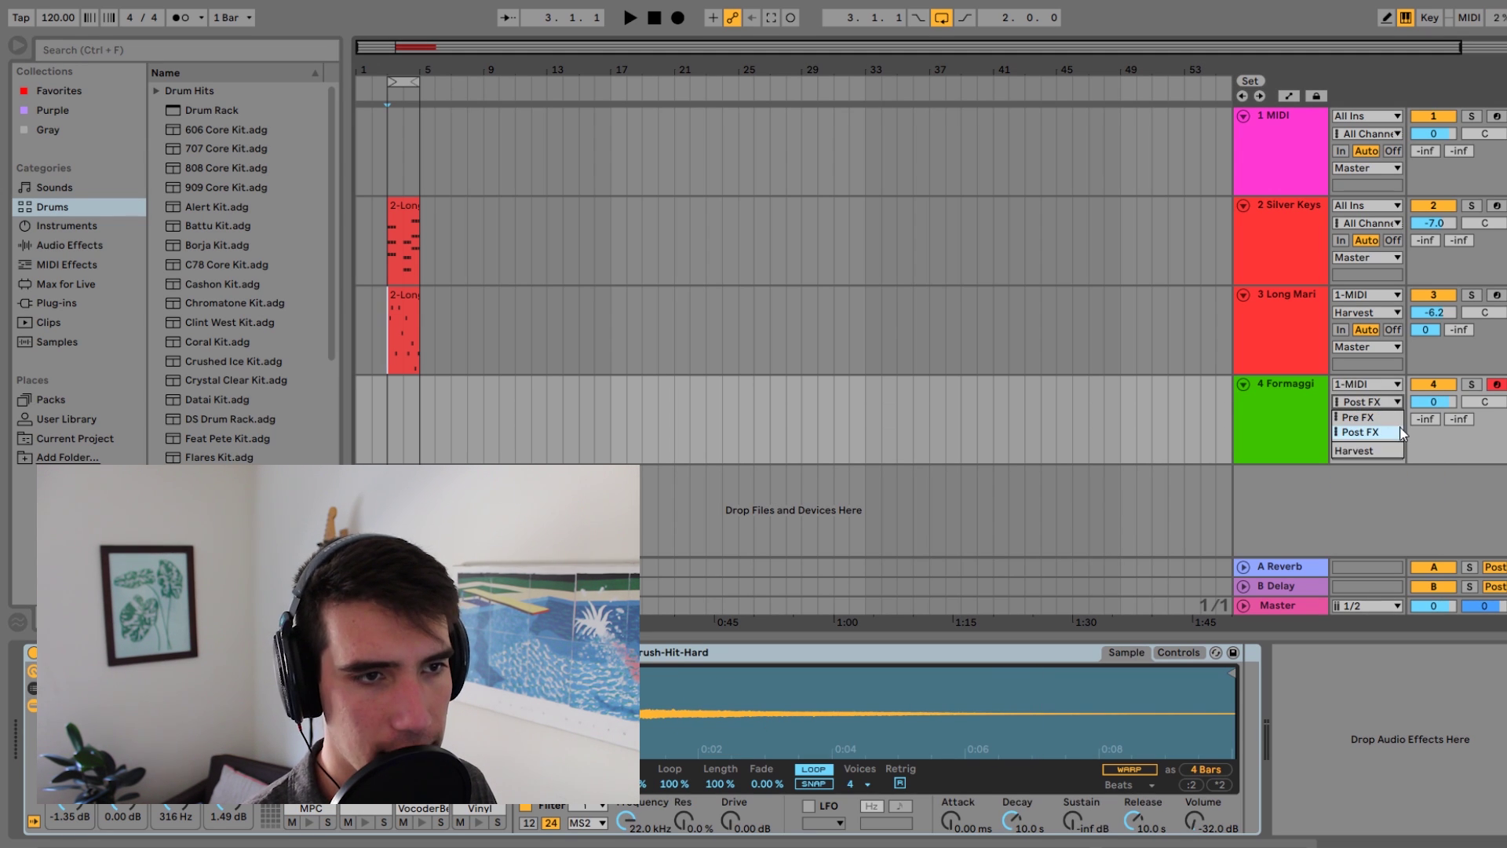
pyautogui.click(1370, 450)
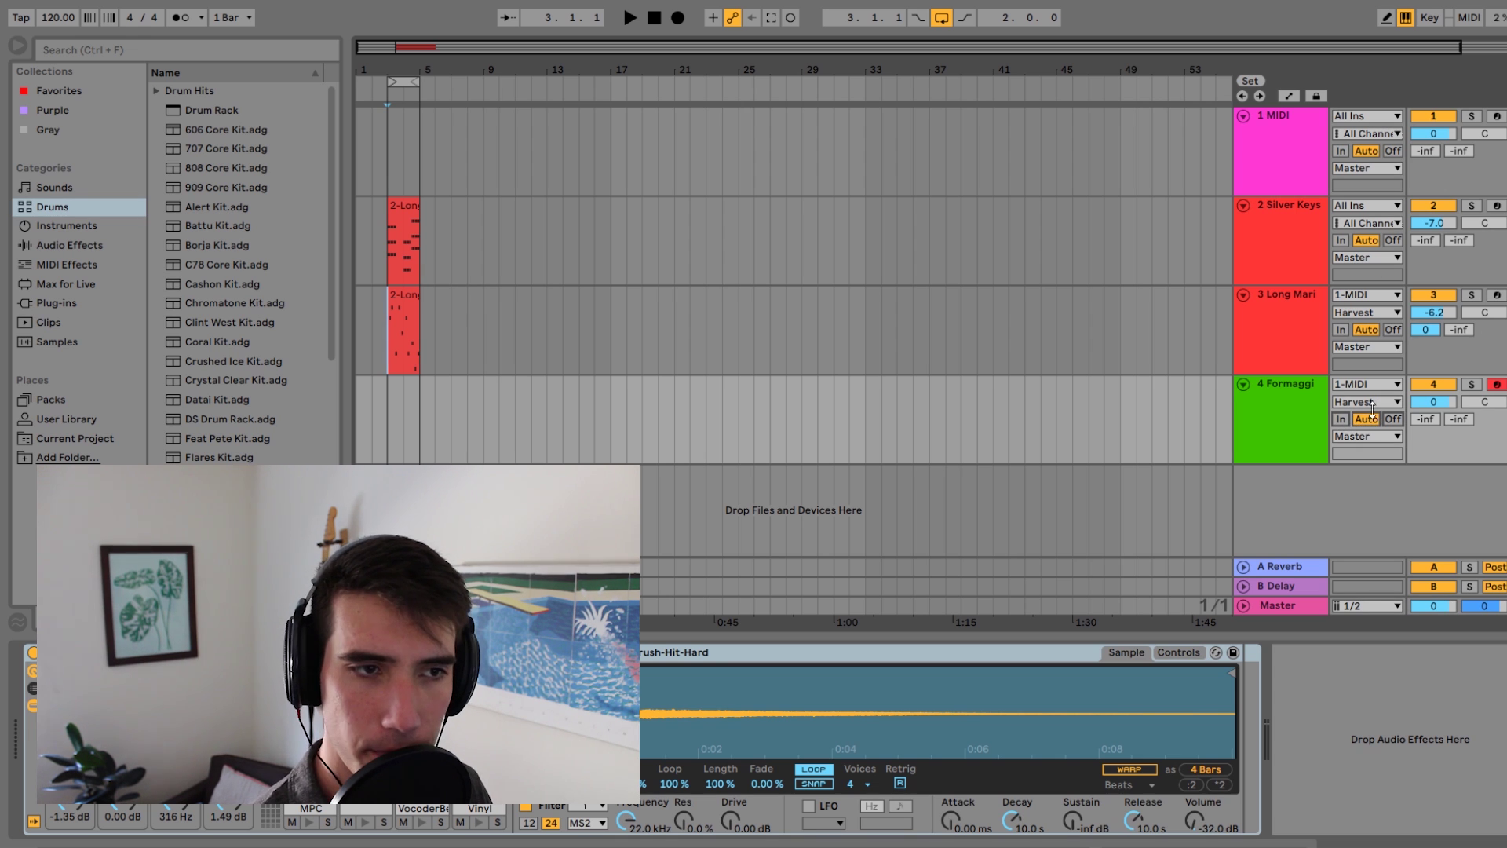
pyautogui.click(1341, 419)
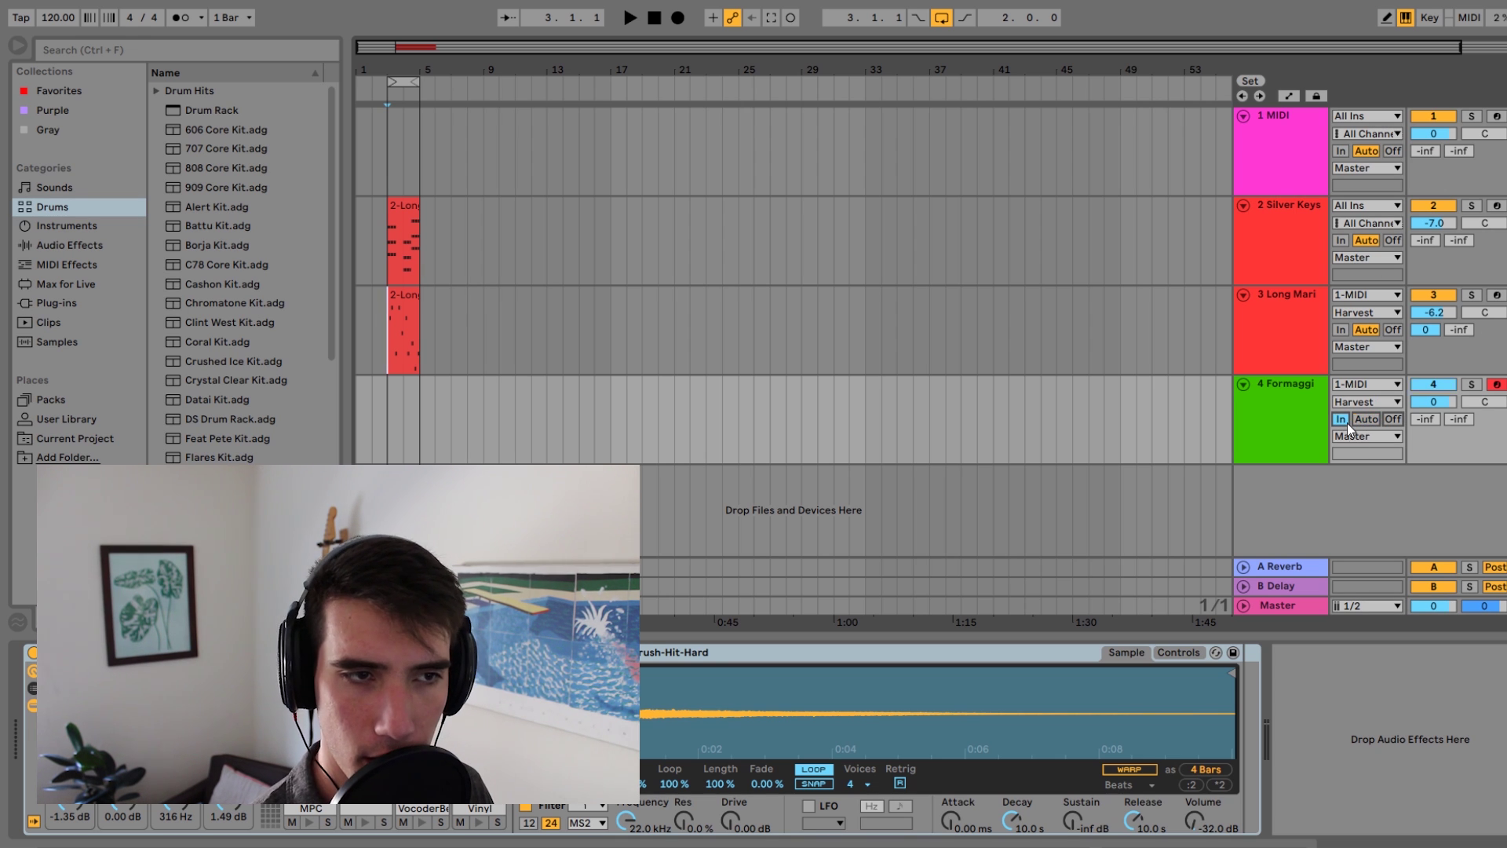
# Arm track 1 and reset its Harvest device by clearing the notes and rhythm and setting octave 0.
pyautogui.click(1496, 116)
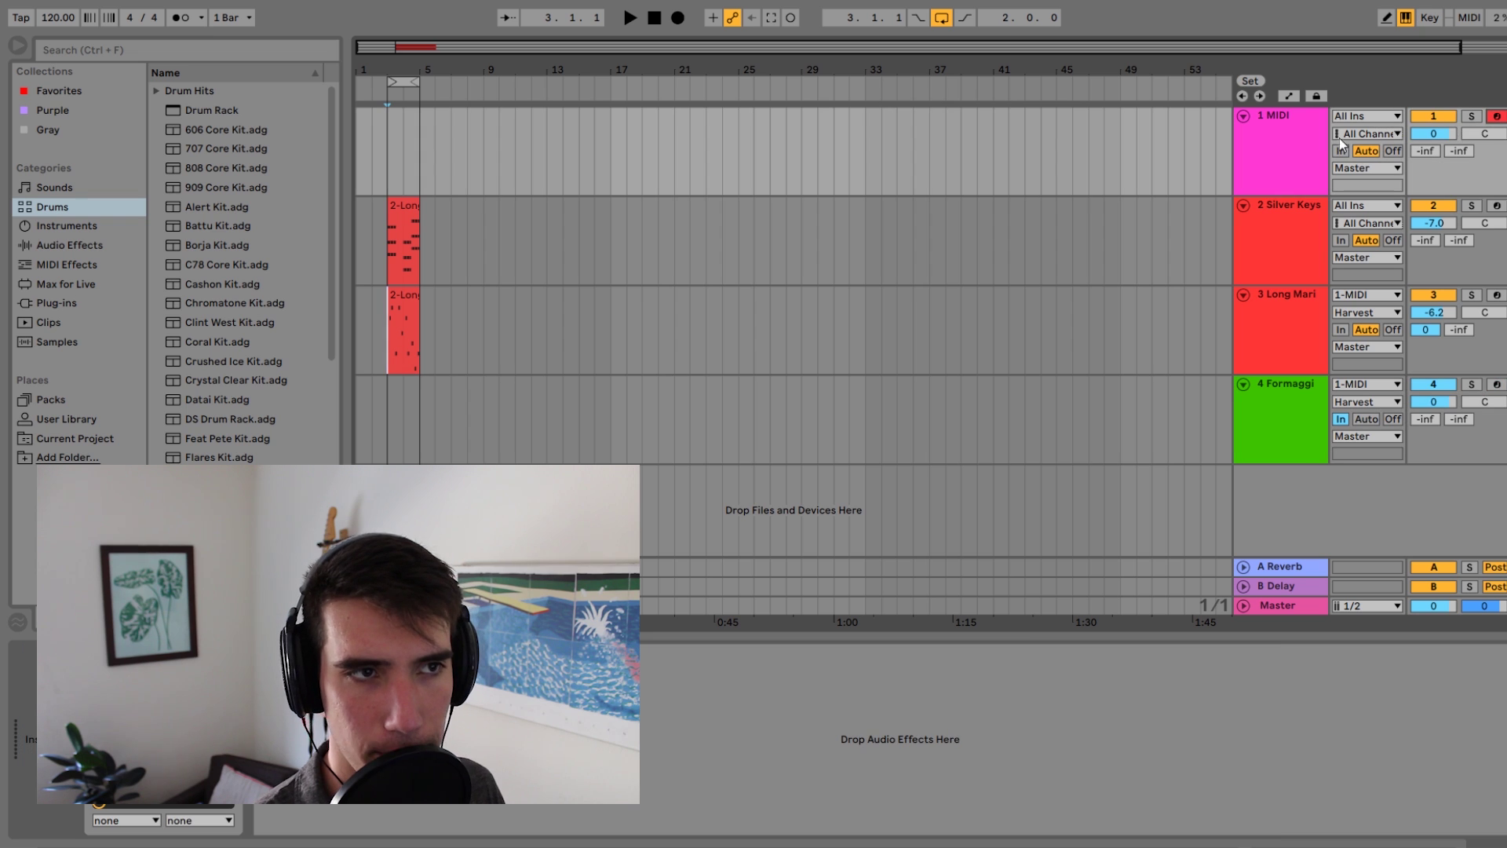
pyautogui.click(1291, 145)
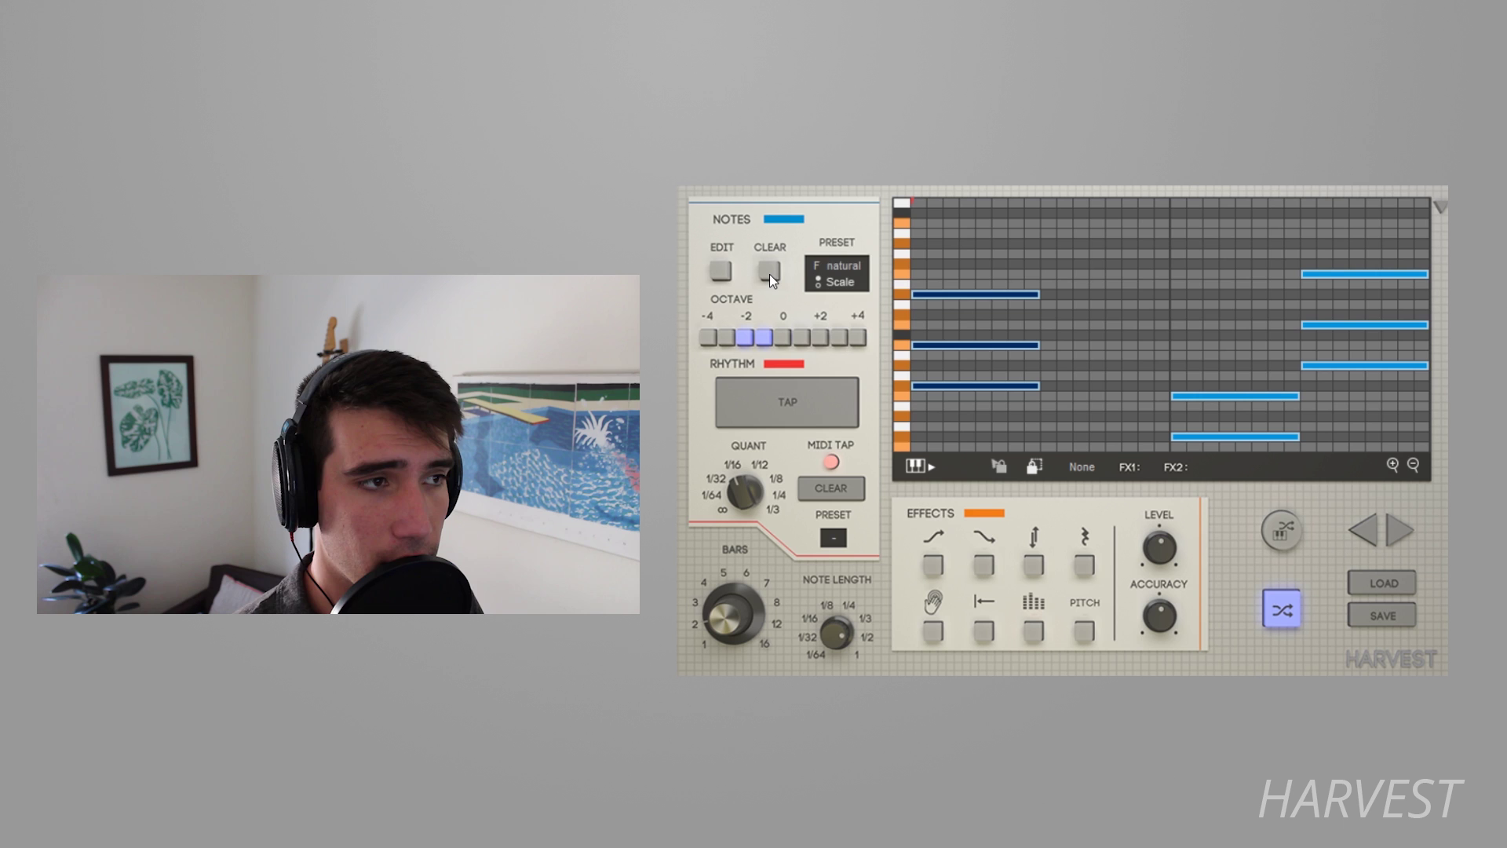
pyautogui.click(769, 272)
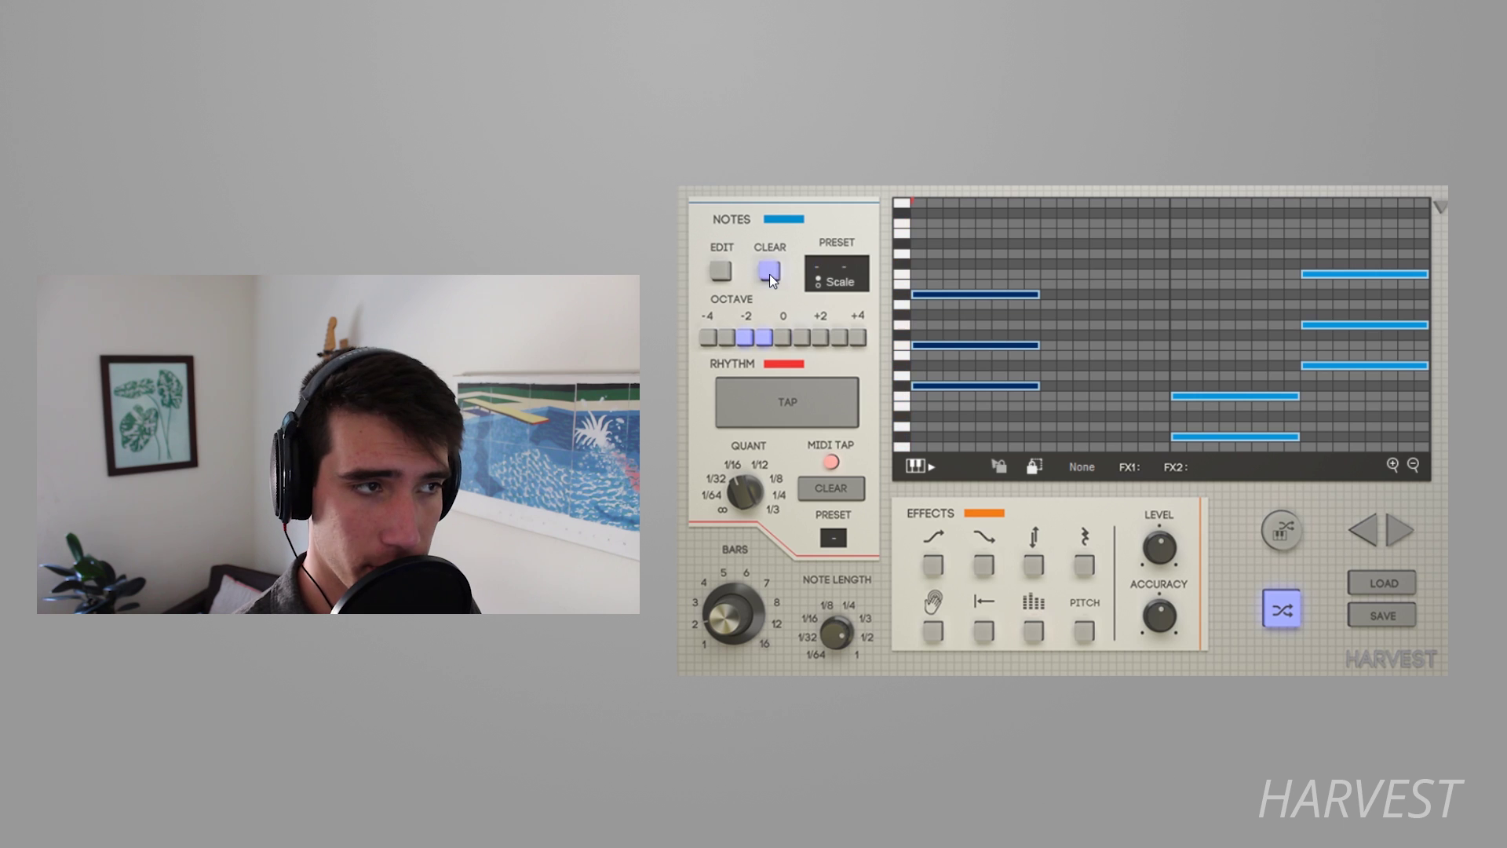
pyautogui.click(841, 490)
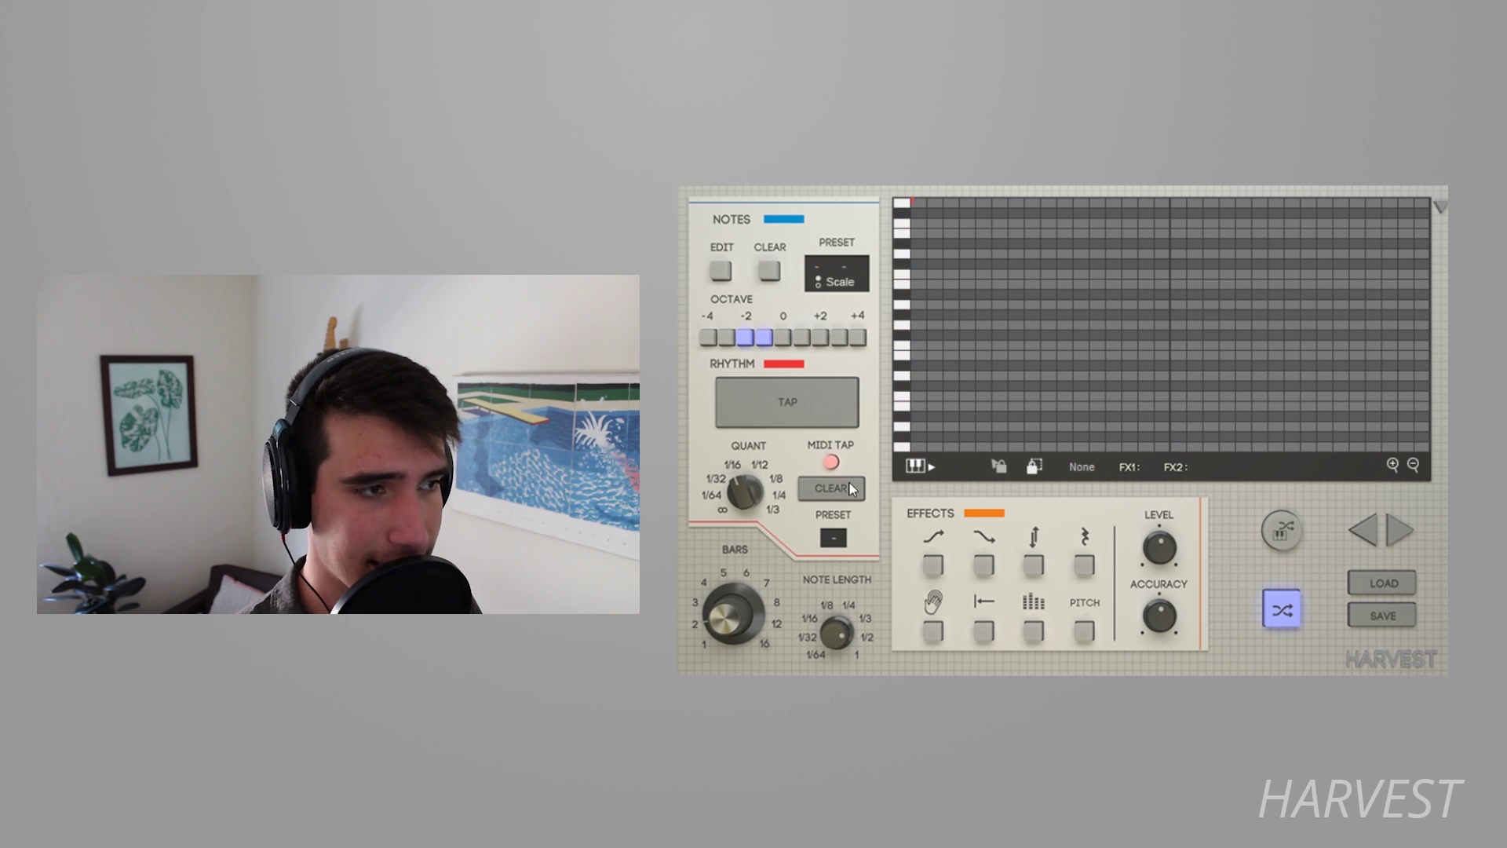
pyautogui.click(782, 343)
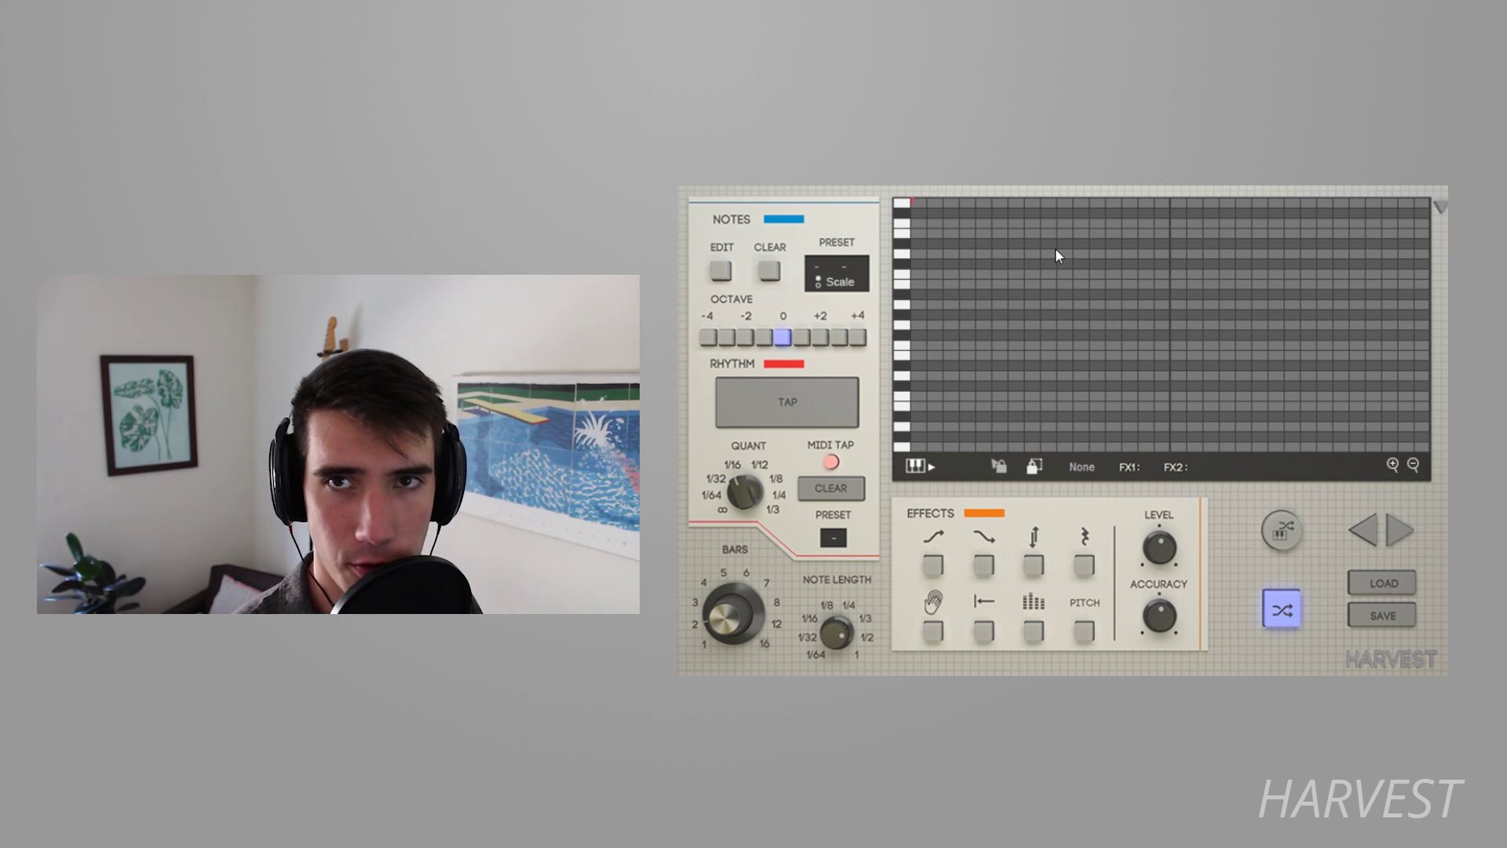
# Enter a consecutive chromatic run of drum notes, starting at the keyboard's lowest key, as Harvest's note selection.
pyautogui.click(720, 272)
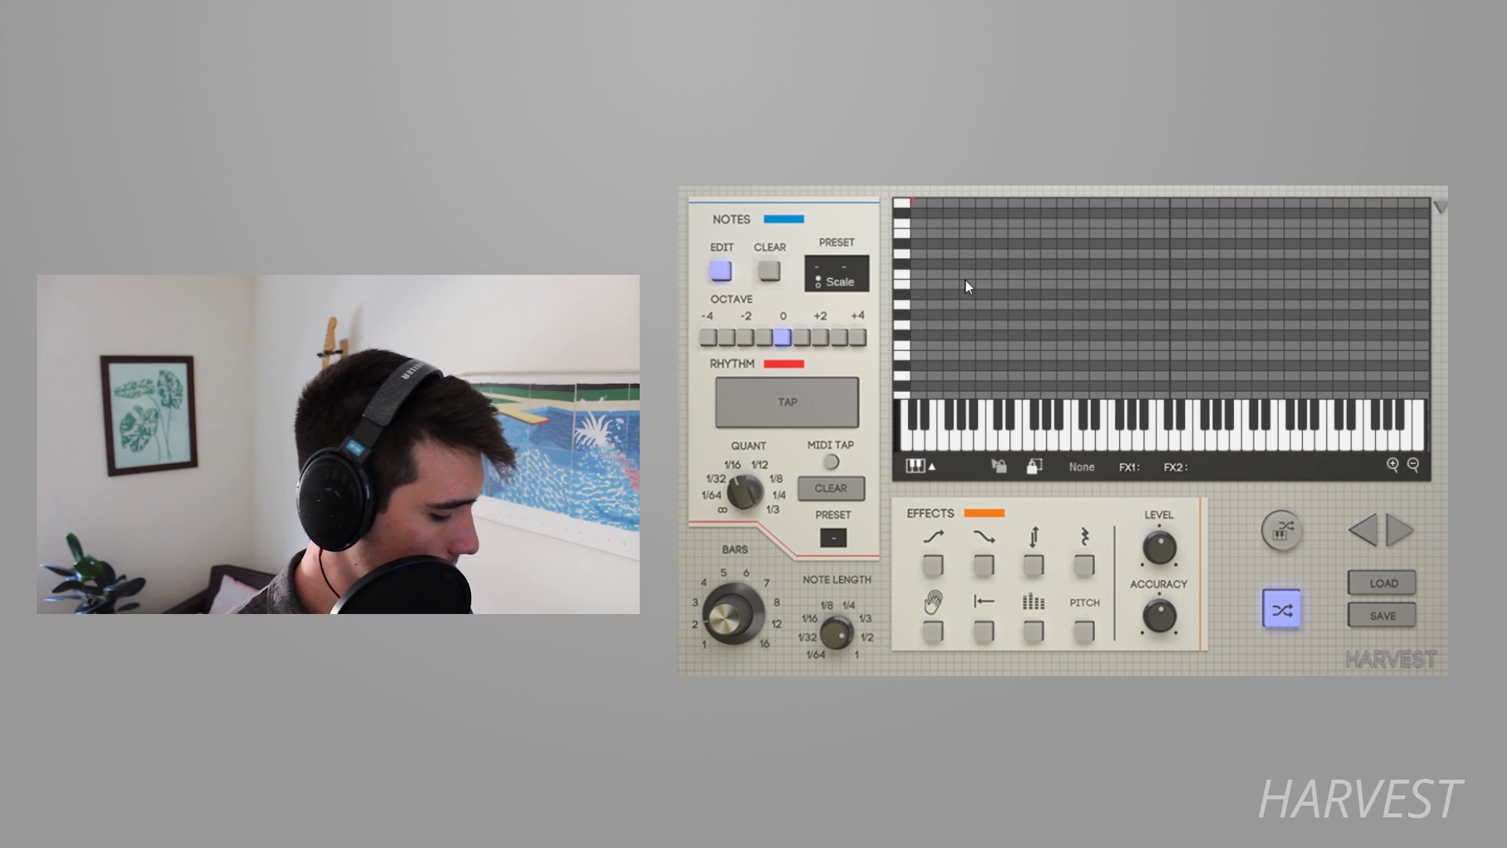
pyautogui.press('a')
pyautogui.press('w')
pyautogui.press('s')
pyautogui.press('e')
pyautogui.press('d')
pyautogui.press('f')
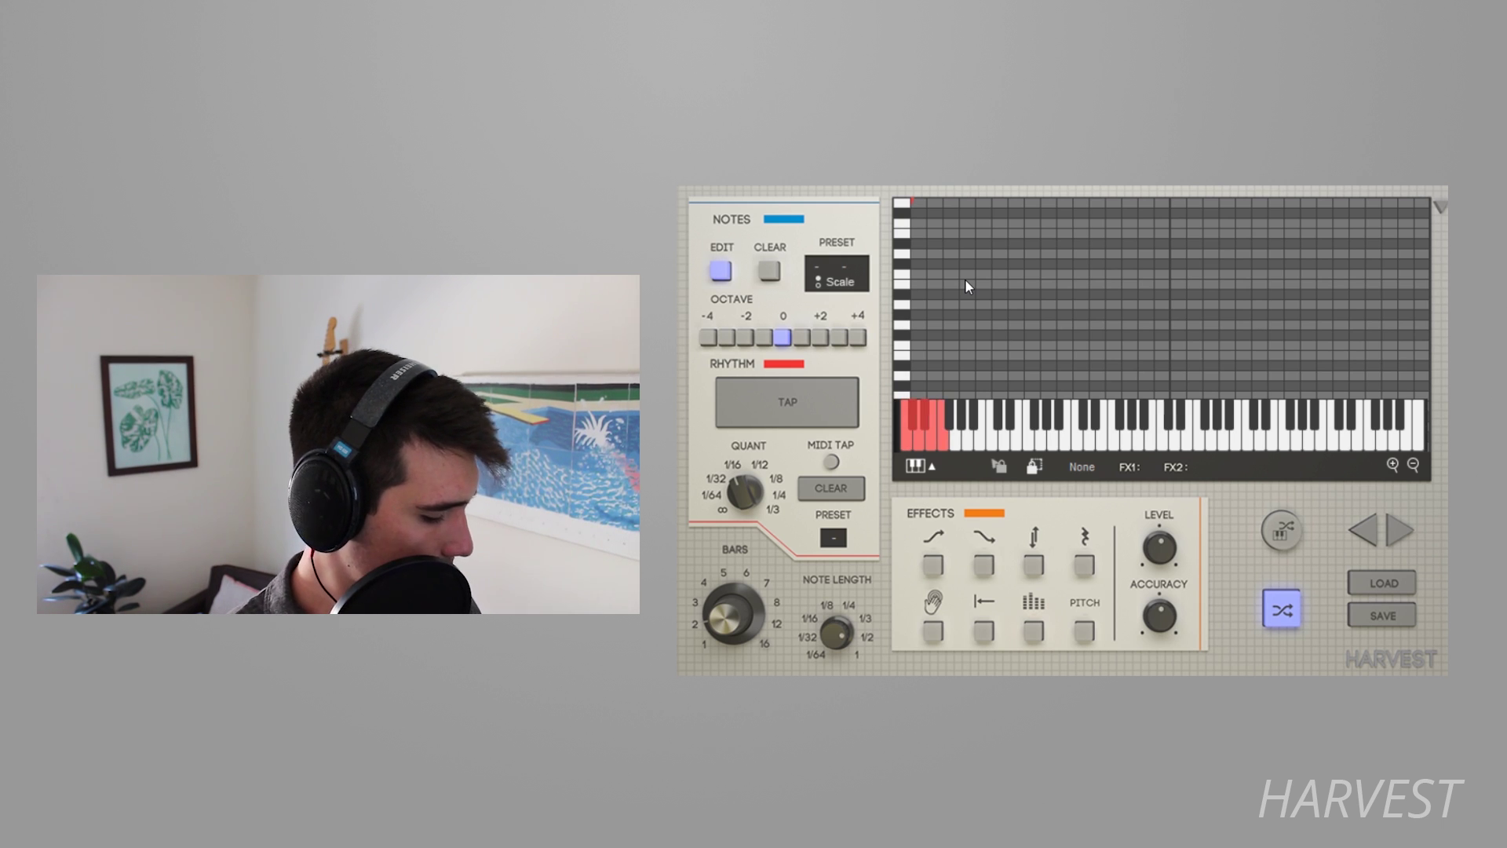
pyautogui.press('t')
pyautogui.press('g')
pyautogui.press('y')
pyautogui.press('h')
pyautogui.press('u')
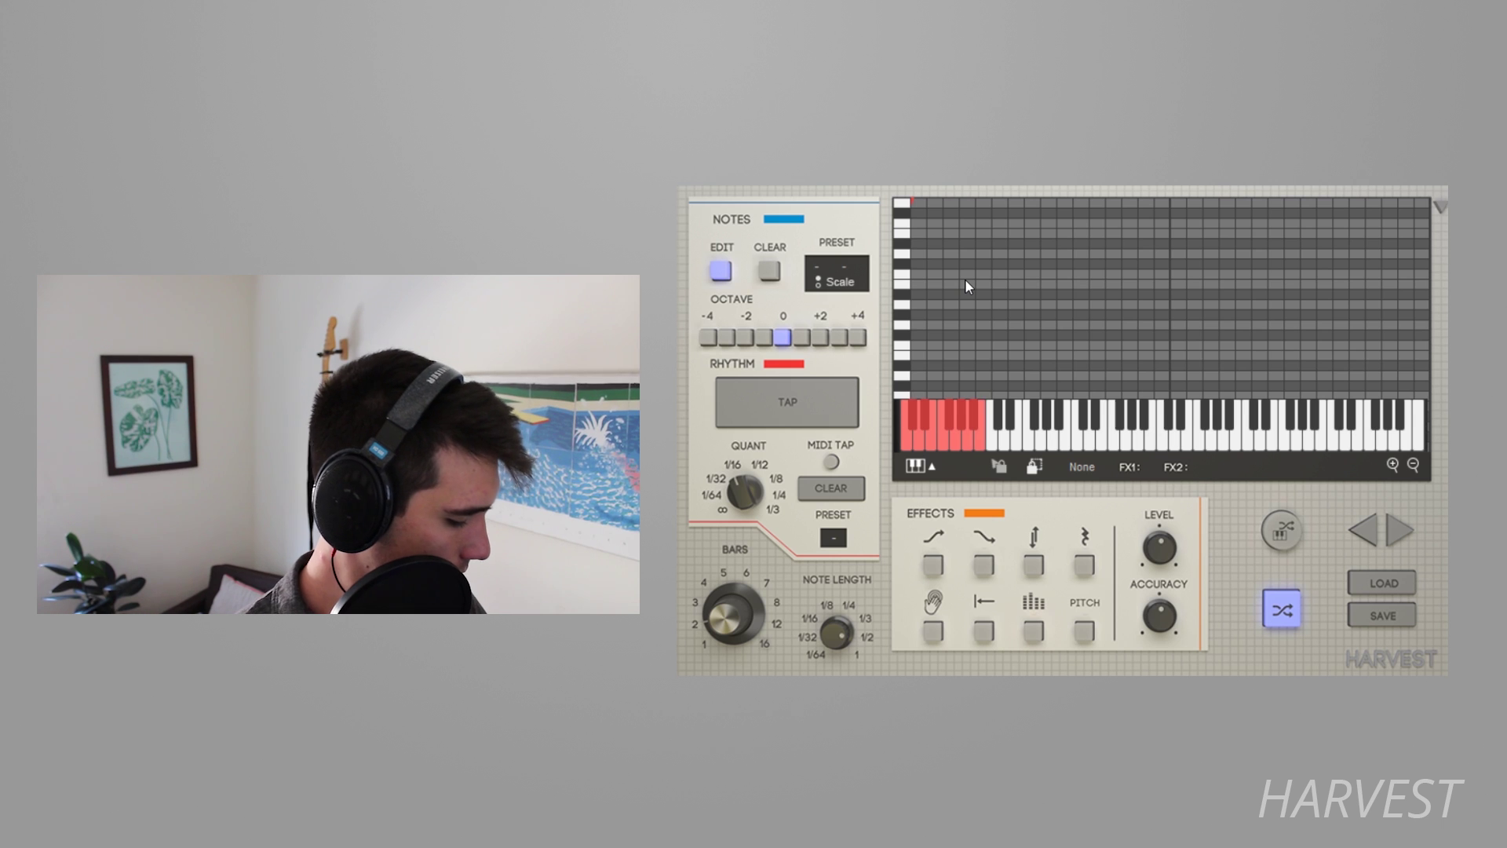
pyautogui.press('j')
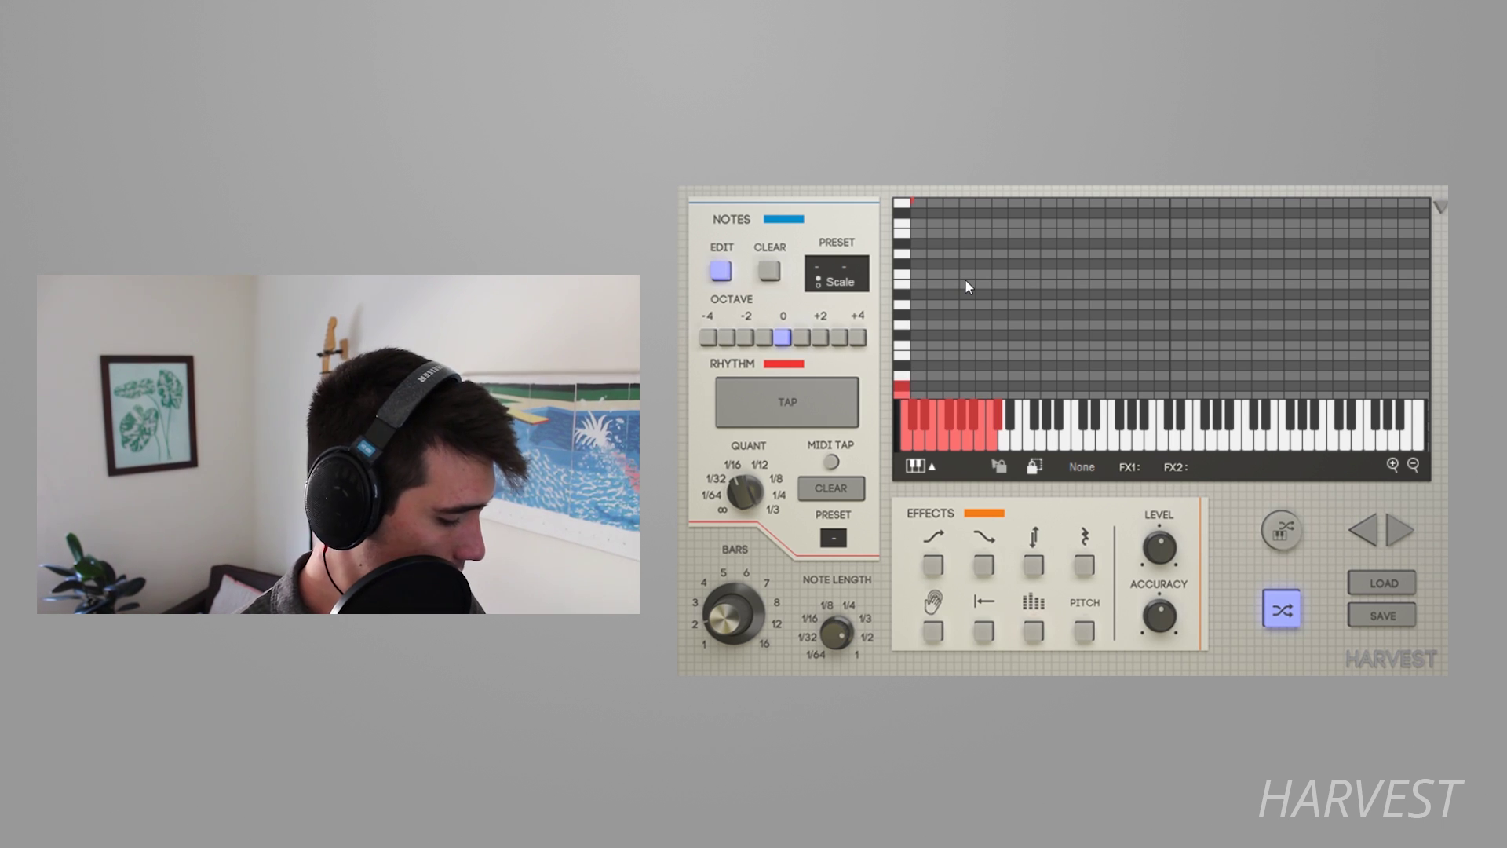
pyautogui.press('o')
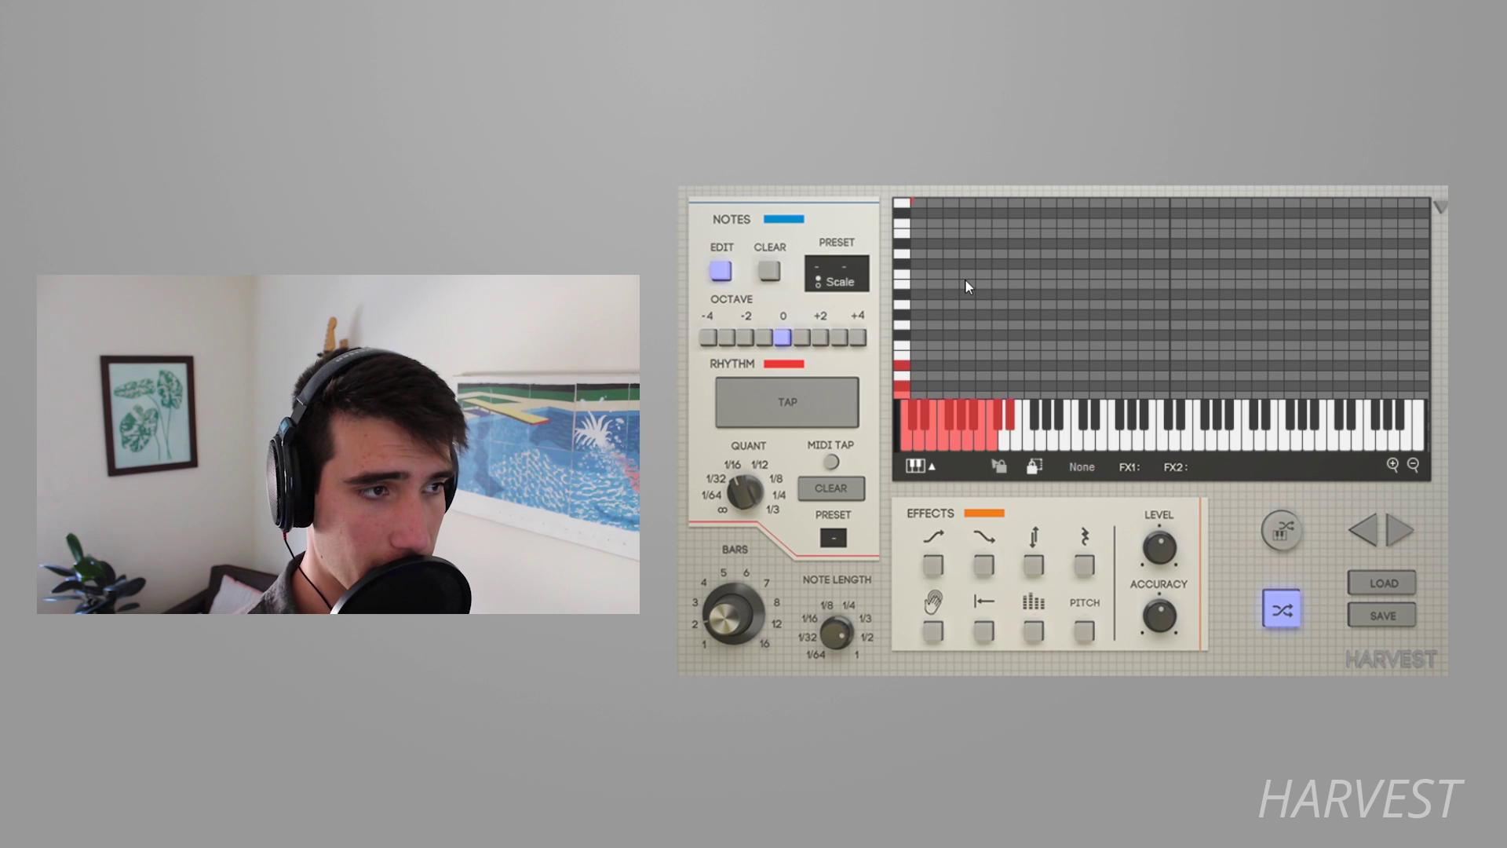
# Draw a two-bar drum beat with four notes on each of two low drum rows, and lock those notes.
pyautogui.scroll(-3, 923, 347)
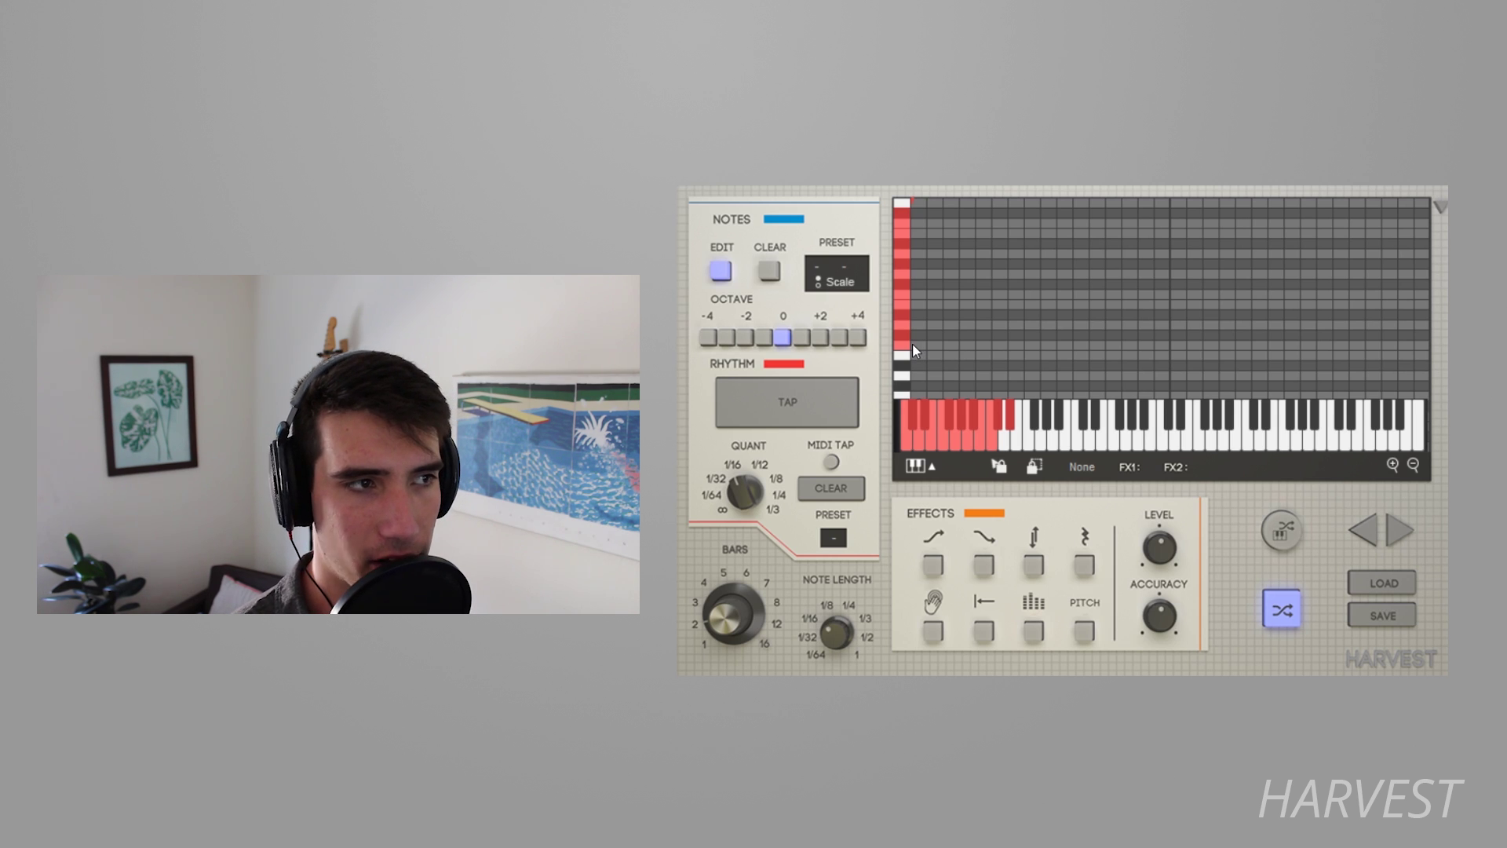
pyautogui.click(978, 328)
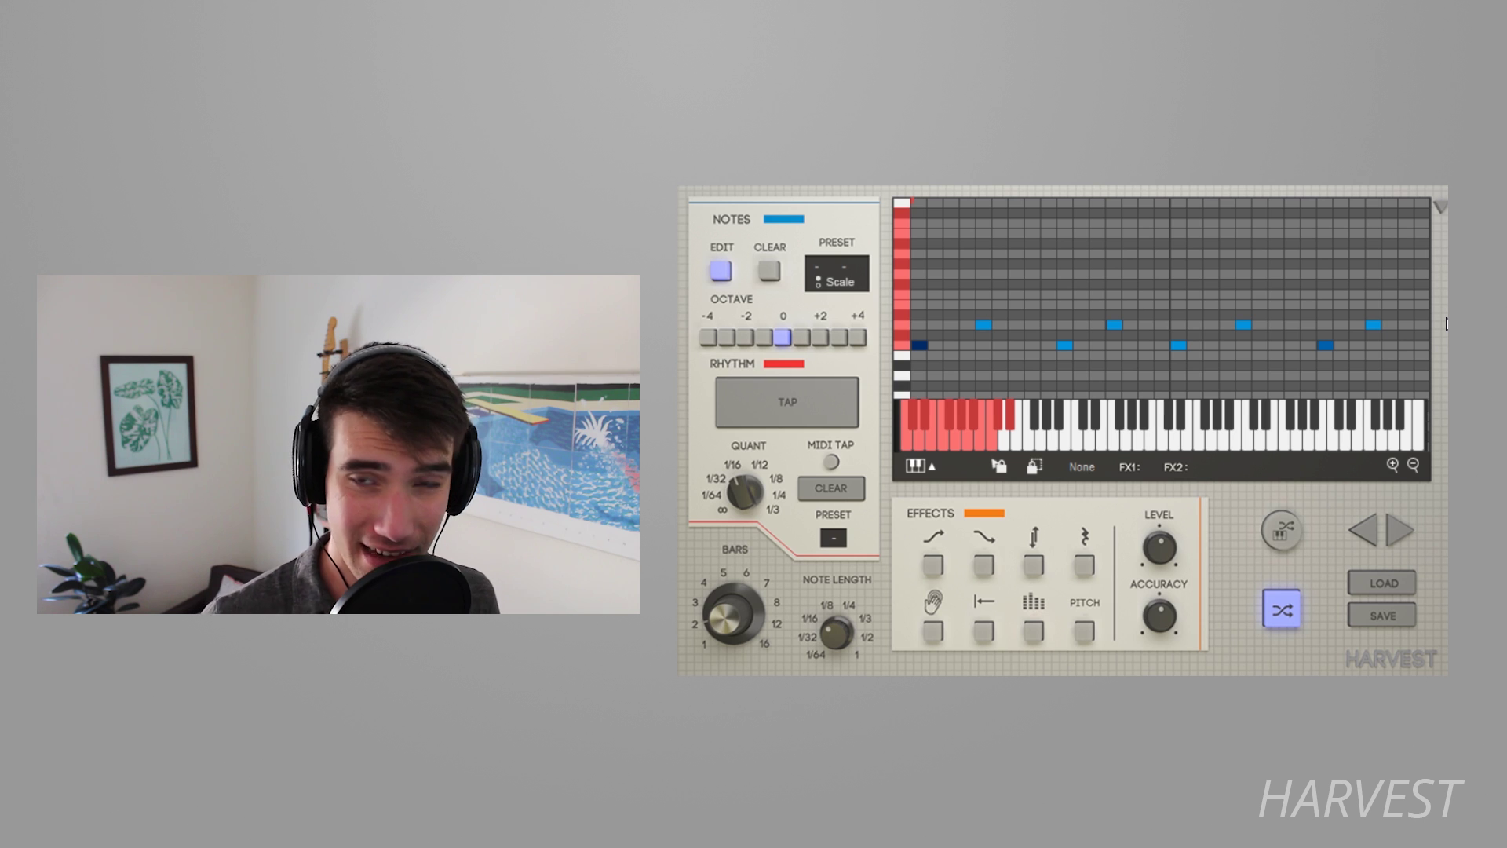
pyautogui.press('space')
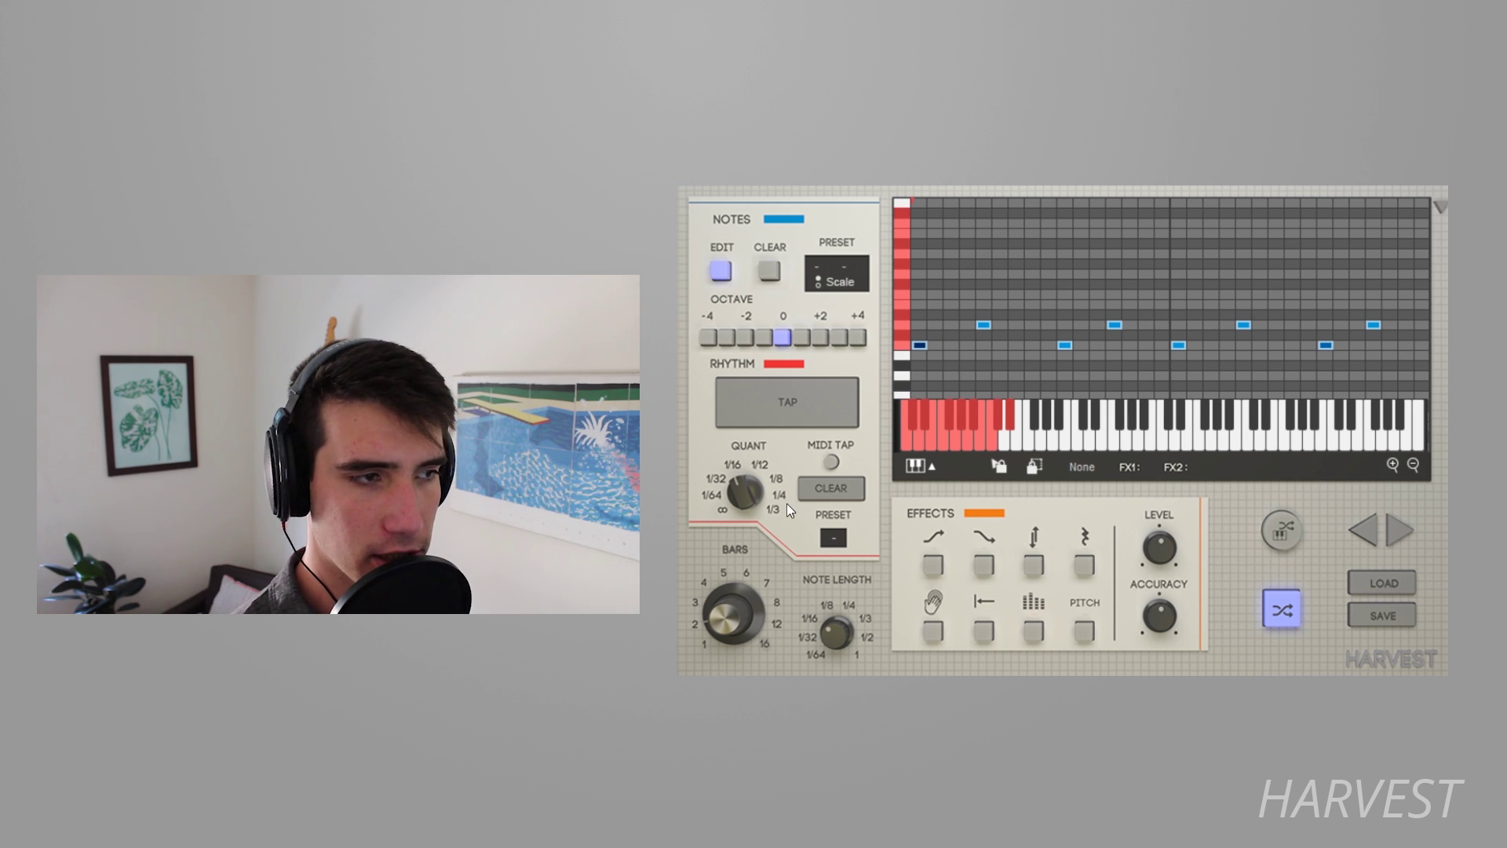
# Add random drum notes over the locked beat with the 1/8 rhythm preset and randomise them again.
pyautogui.click(833, 538)
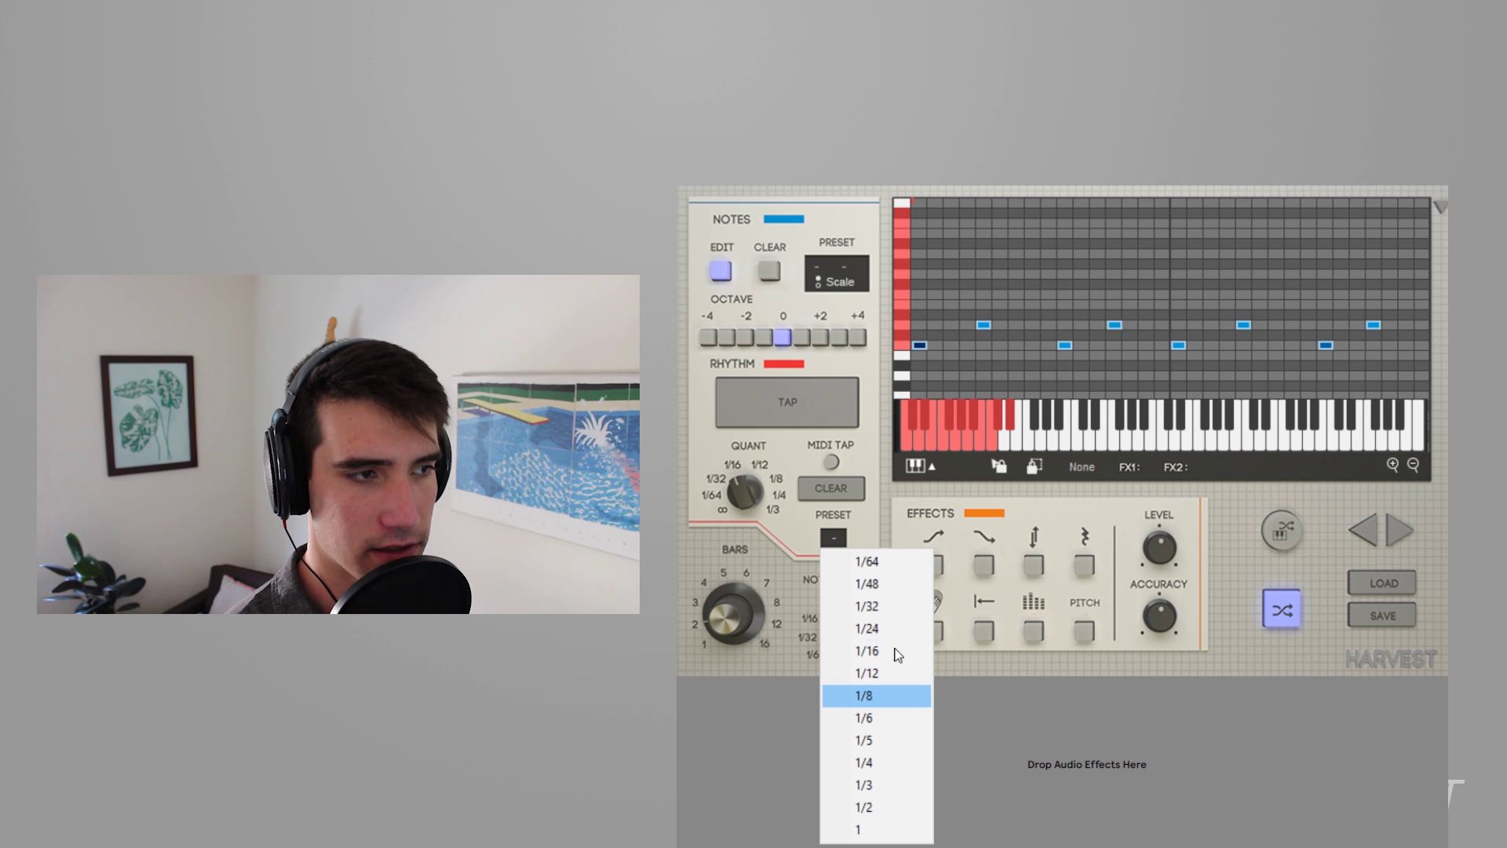
pyautogui.click(867, 696)
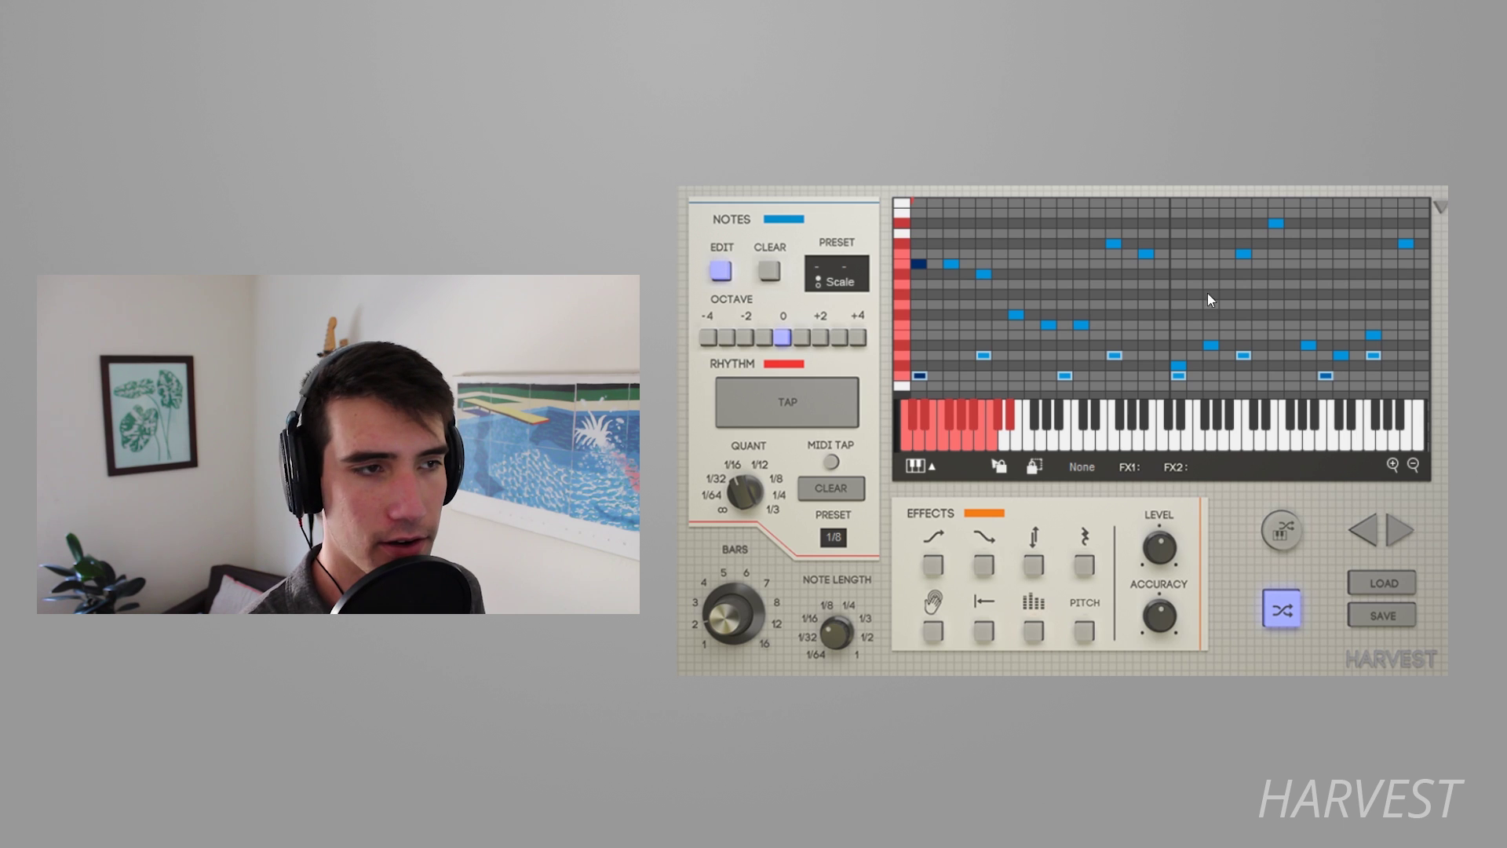
pyautogui.click(1283, 608)
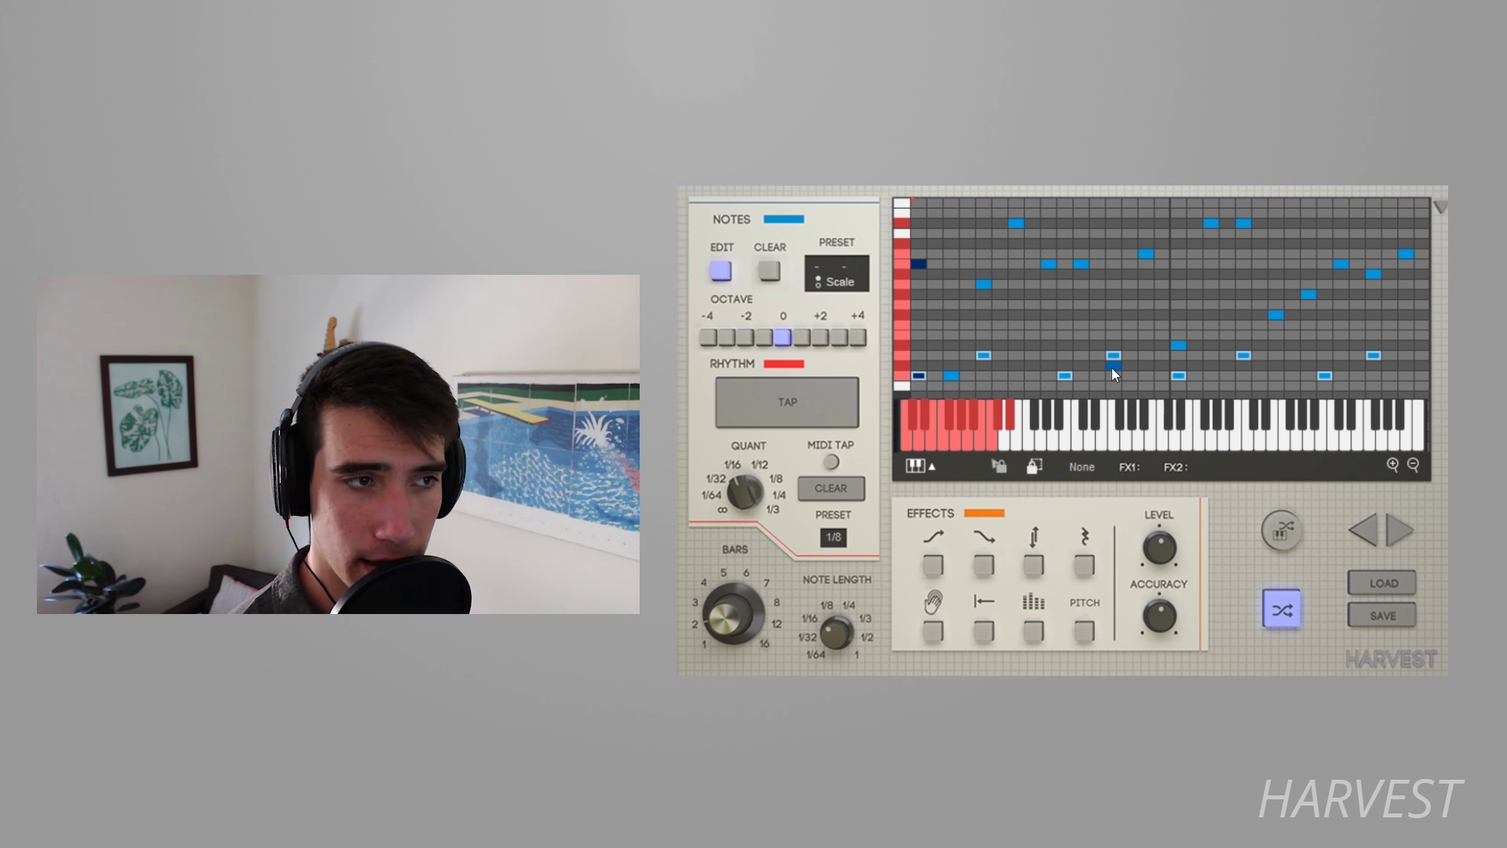
# Lock the good drum hits while randomising the remaining ones, and play the loop with the chords and marimba.
pyautogui.click(1149, 253)
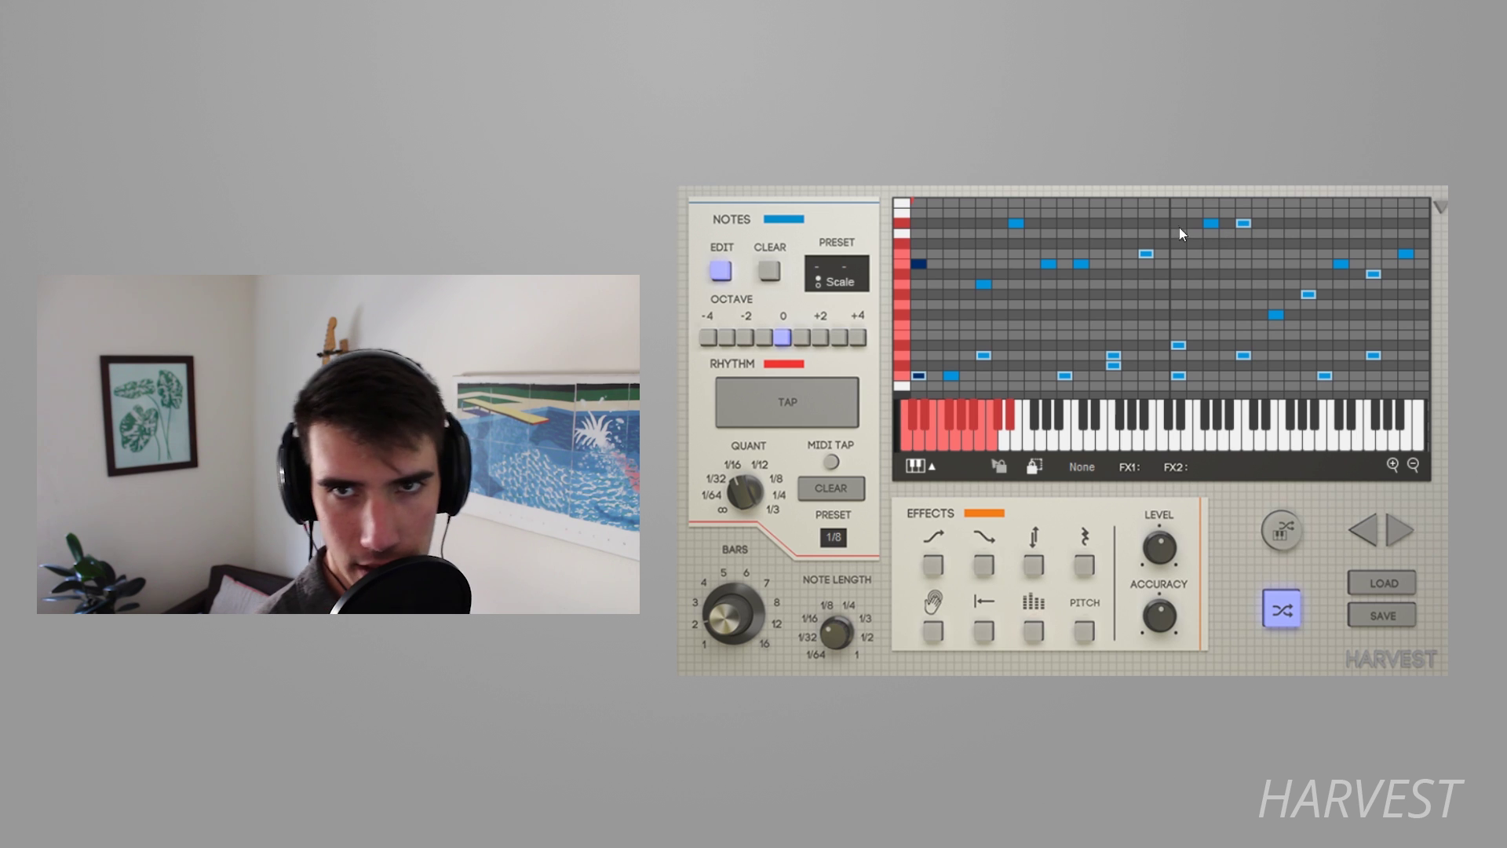
pyautogui.click(1283, 595)
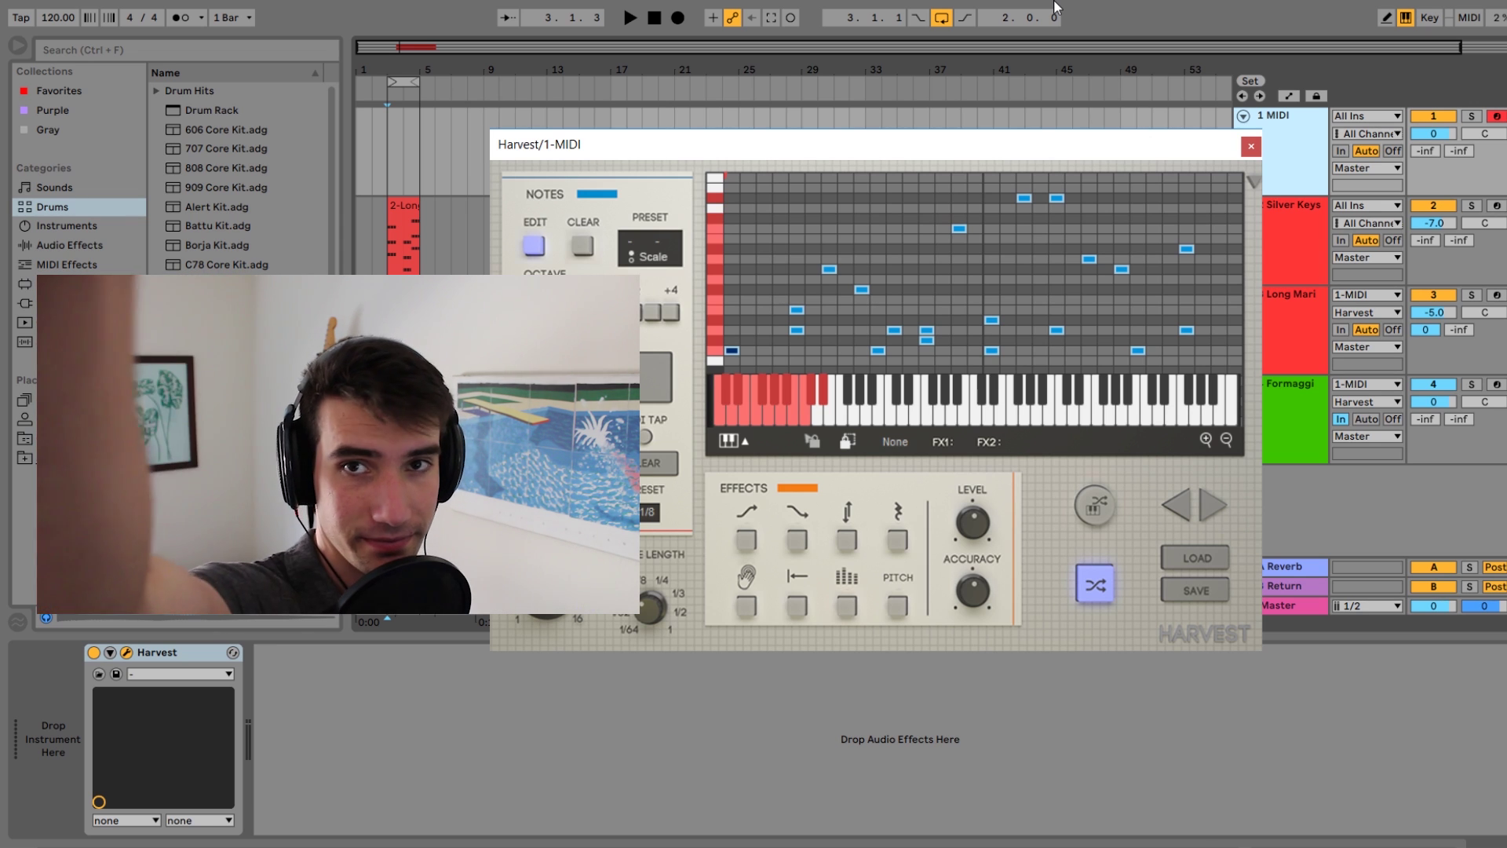
pyautogui.press('space')
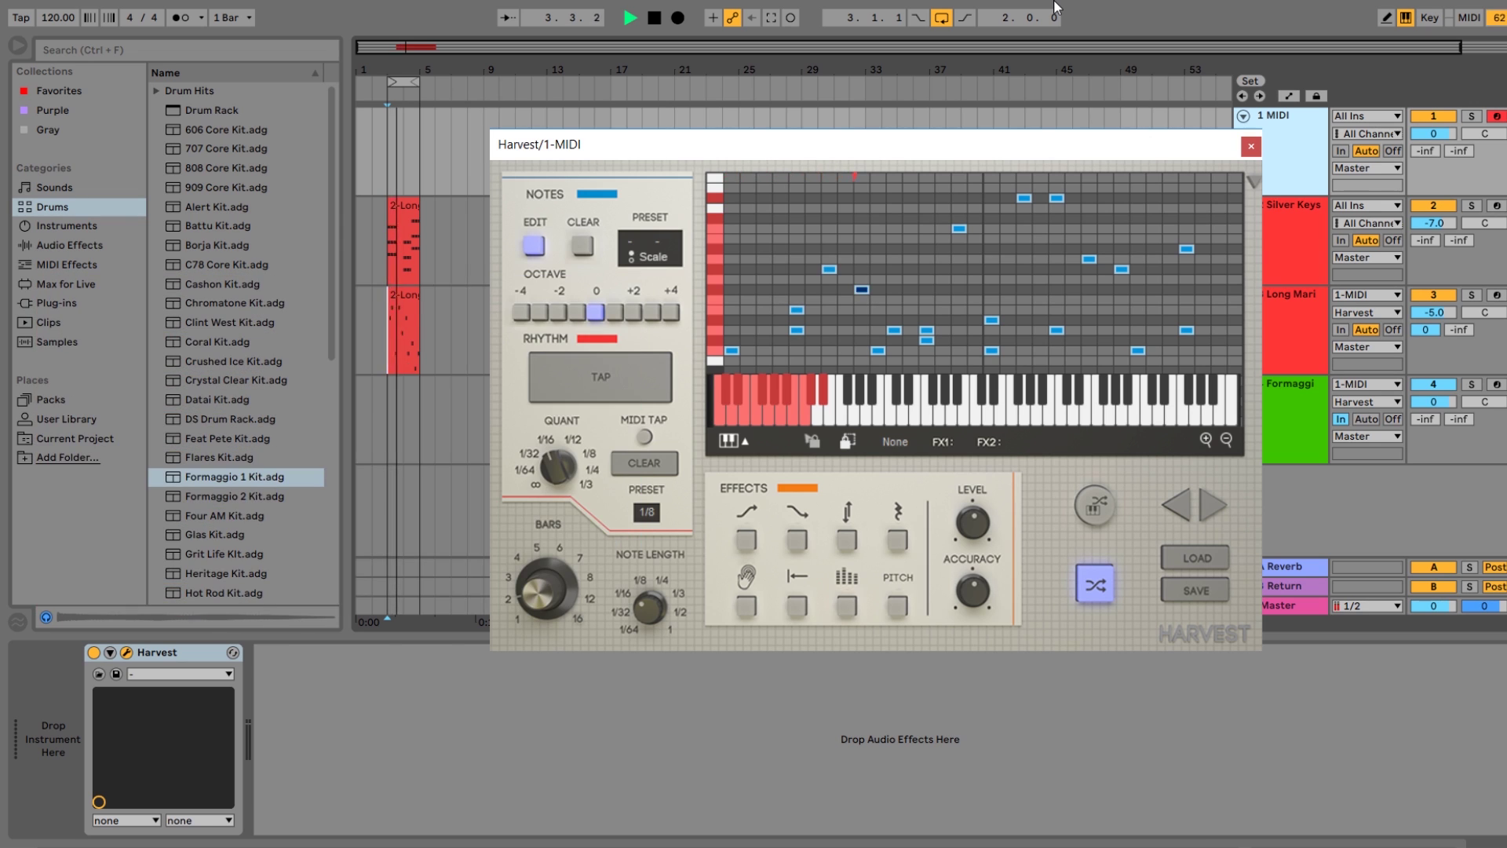